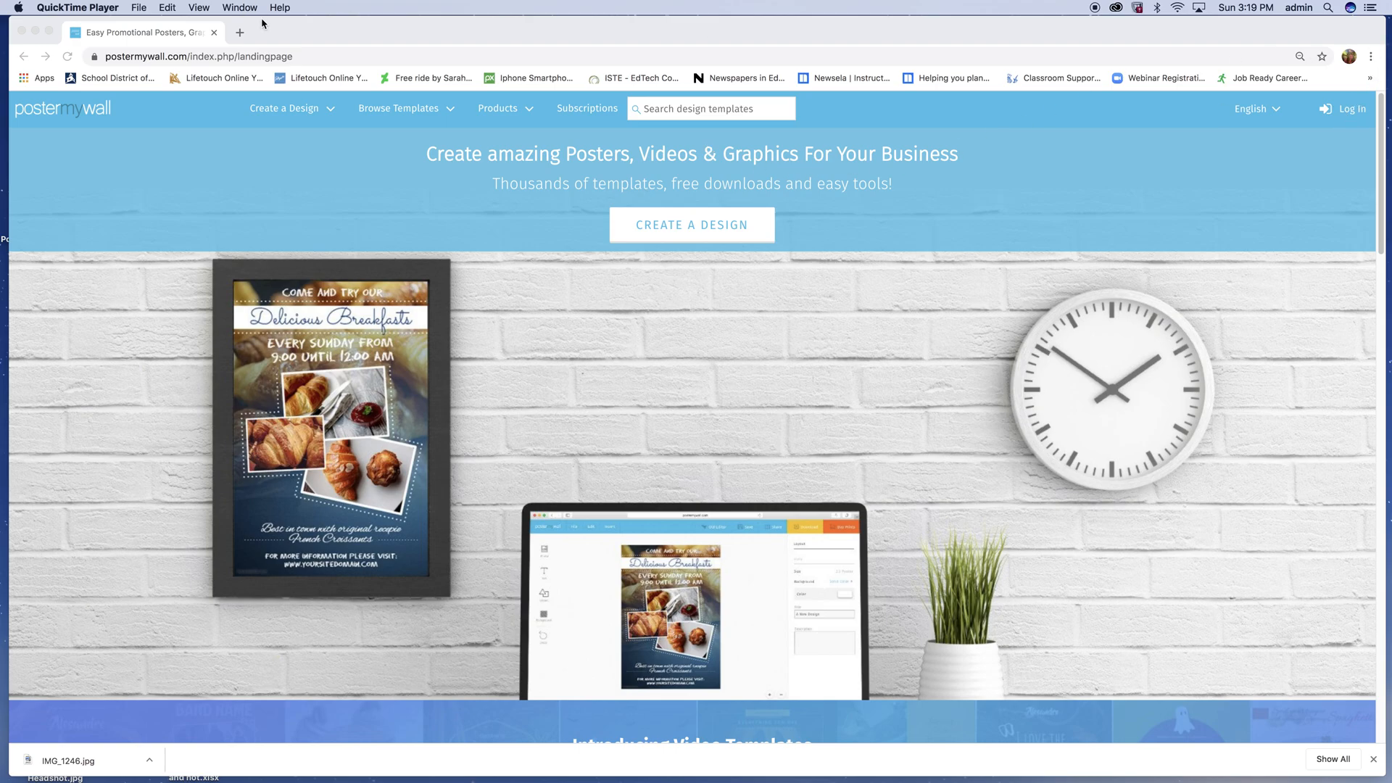
- Log in to the PosterMyWall site with the Google account
{"action": "left_click", "coordinate": [1352, 114]}
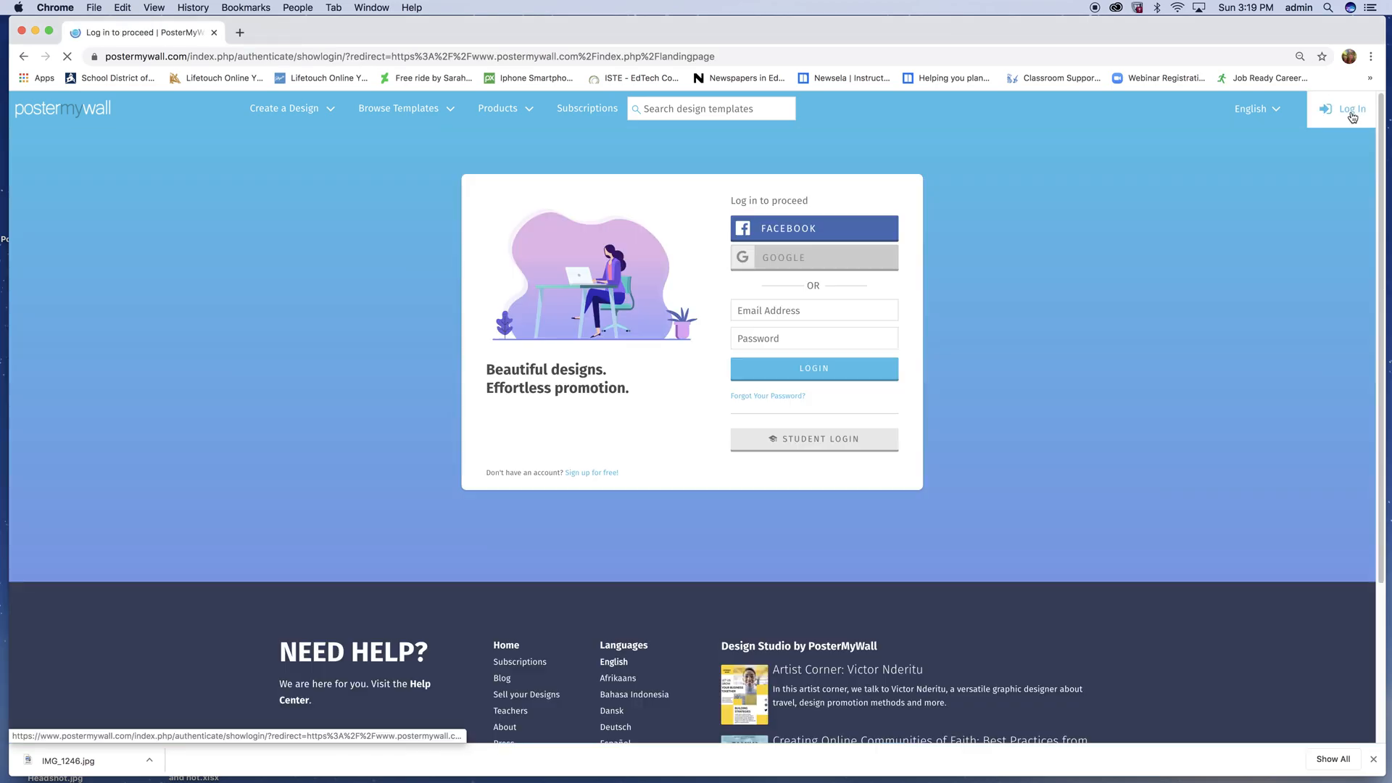
{"action": "left_click", "coordinate": [779, 266]}
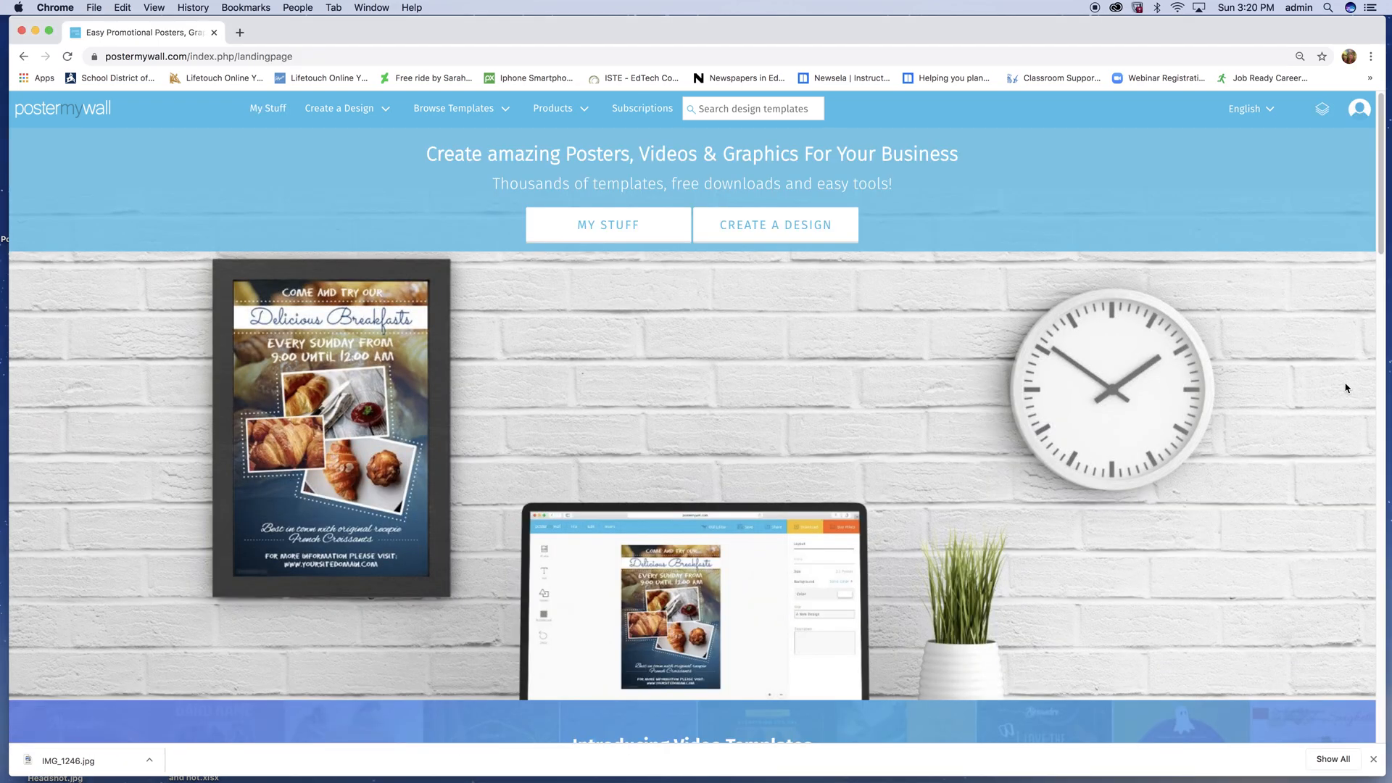
{"action": "left_click", "coordinate": [1358, 116]}
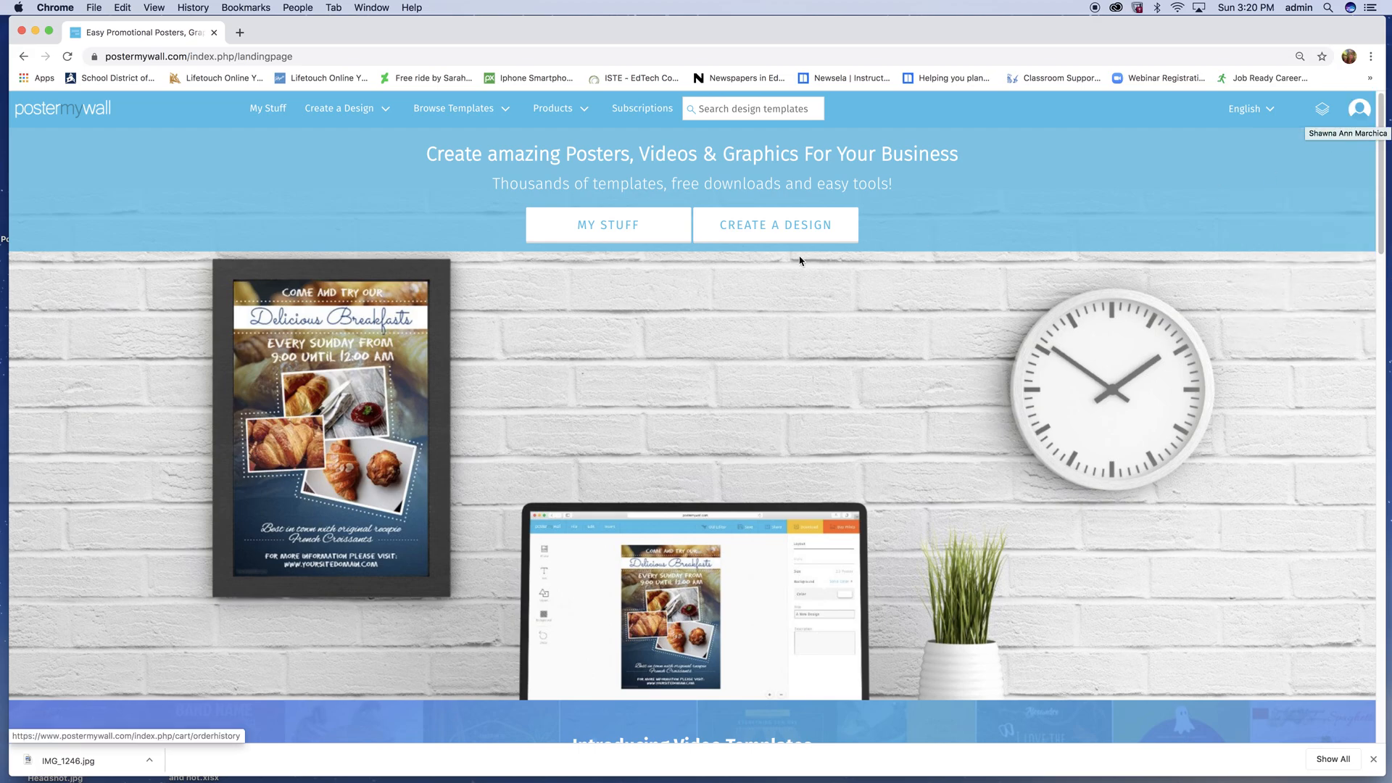
- Start a new design and search the image templates for "meme poster"
{"action": "left_click", "coordinate": [781, 234]}
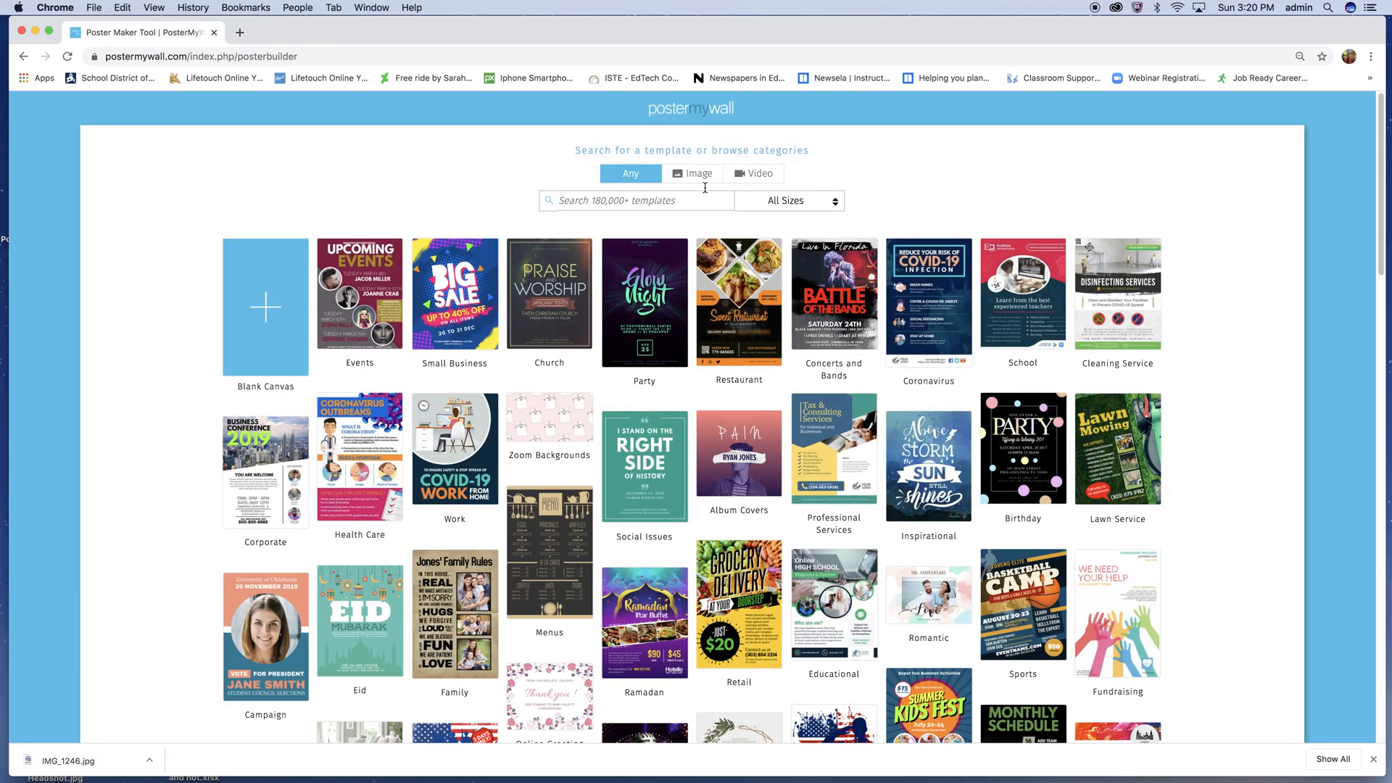
{"action": "left_click", "coordinate": [694, 174]}
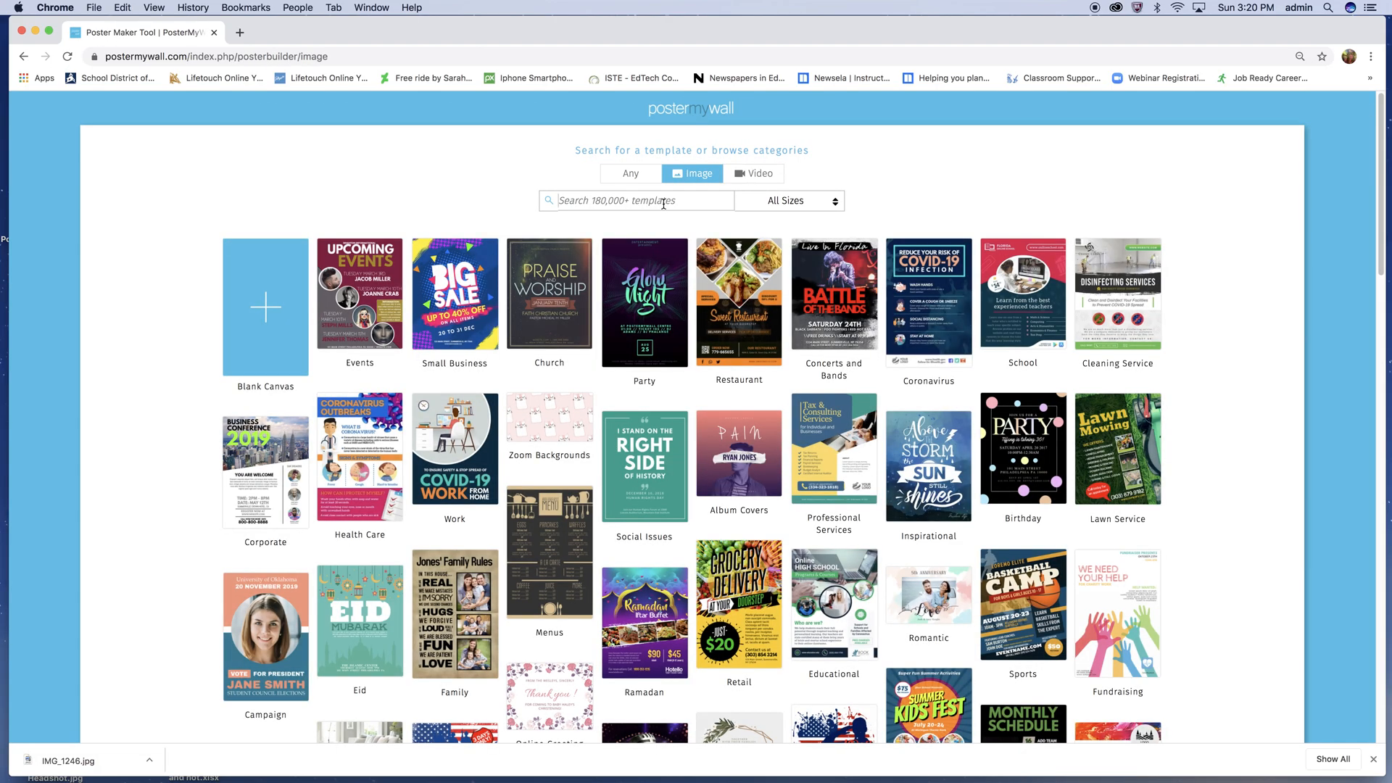
{"action": "type", "text": "meme poster"}
{"action": "key", "text": "Return"}
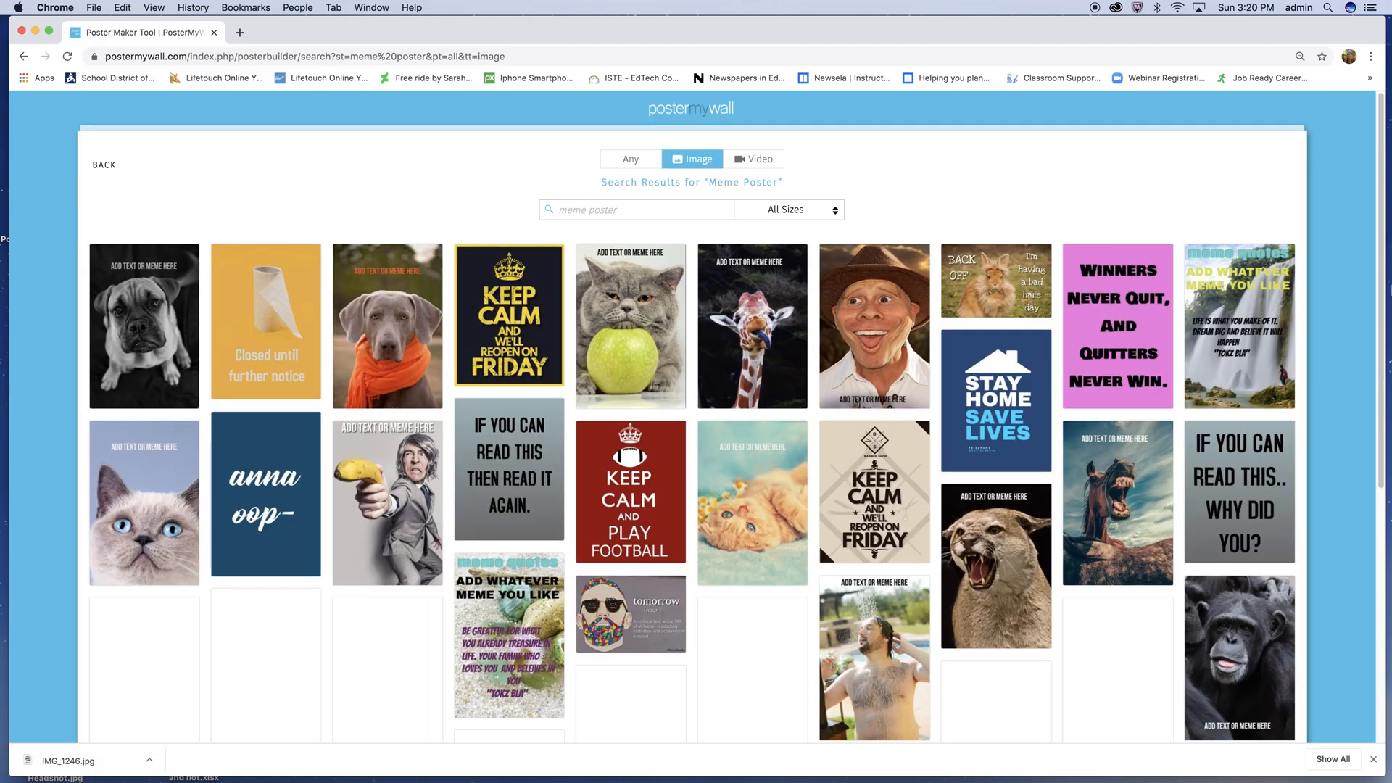
- Pick the "Oh dear introverts. HERE WE GO!" template from the results and open it for customizing
{"action": "left_click_drag", "start_coordinate": [1378, 185], "coordinate": [1338, 451]}
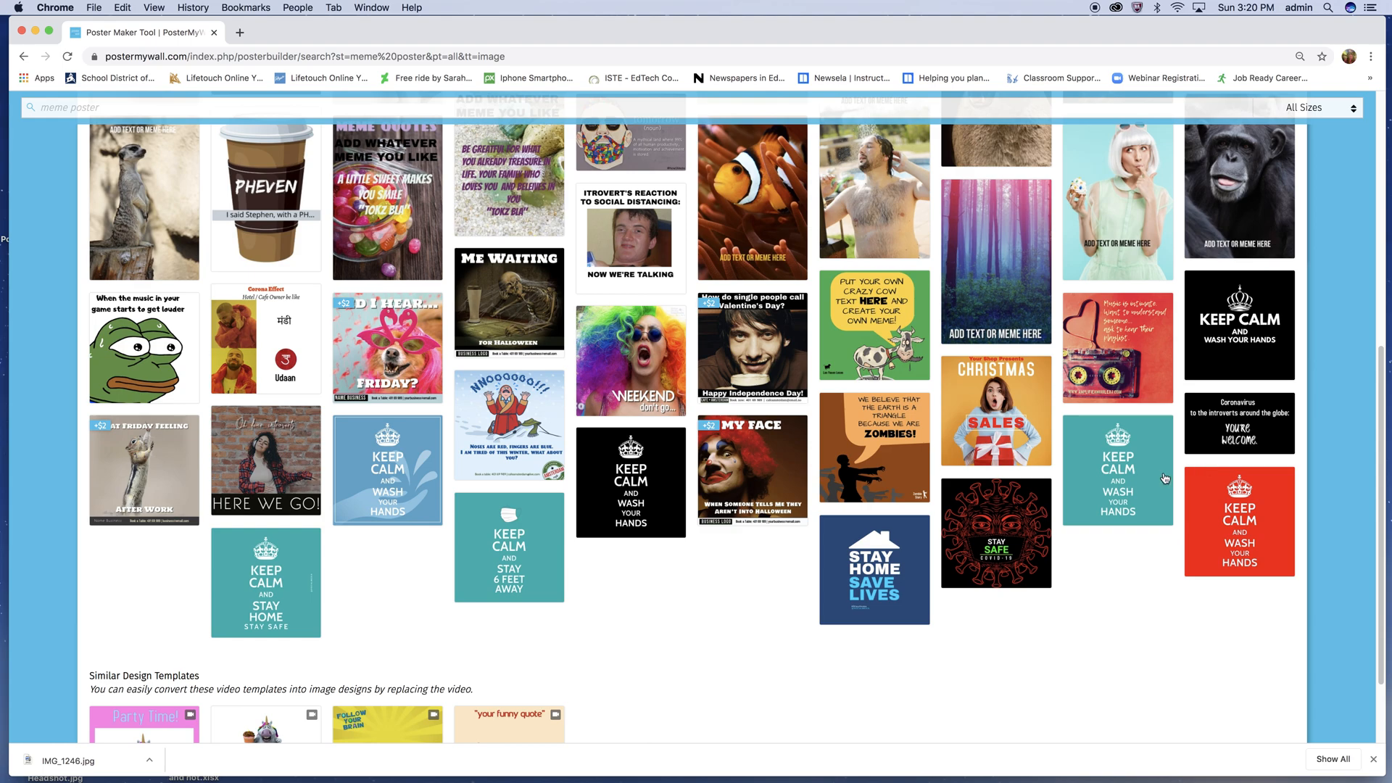
{"action": "left_click", "coordinate": [262, 463]}
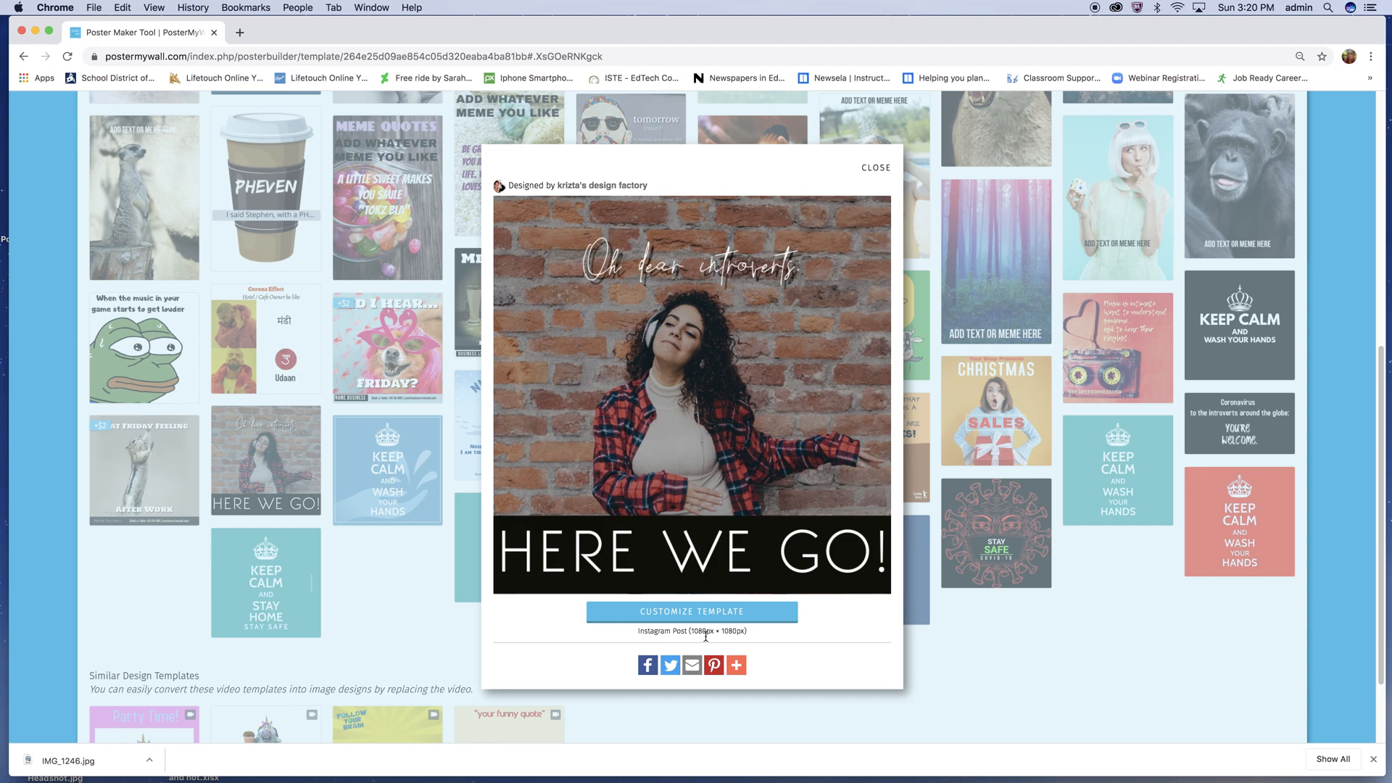
{"action": "left_click", "coordinate": [750, 615]}
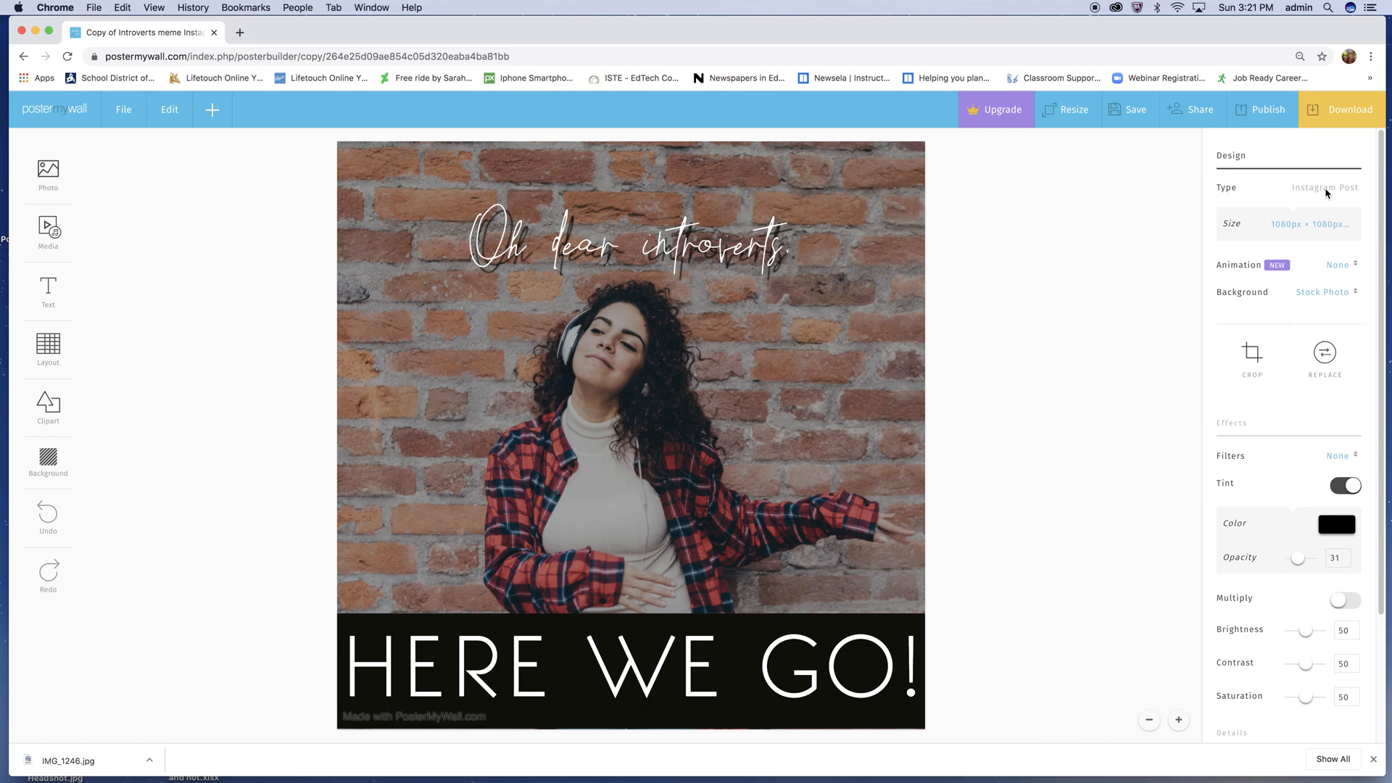
- Resize the design to Flyer (US Letter), 8.5in × 11in, in landscape orientation
{"action": "left_click", "coordinate": [1306, 223]}
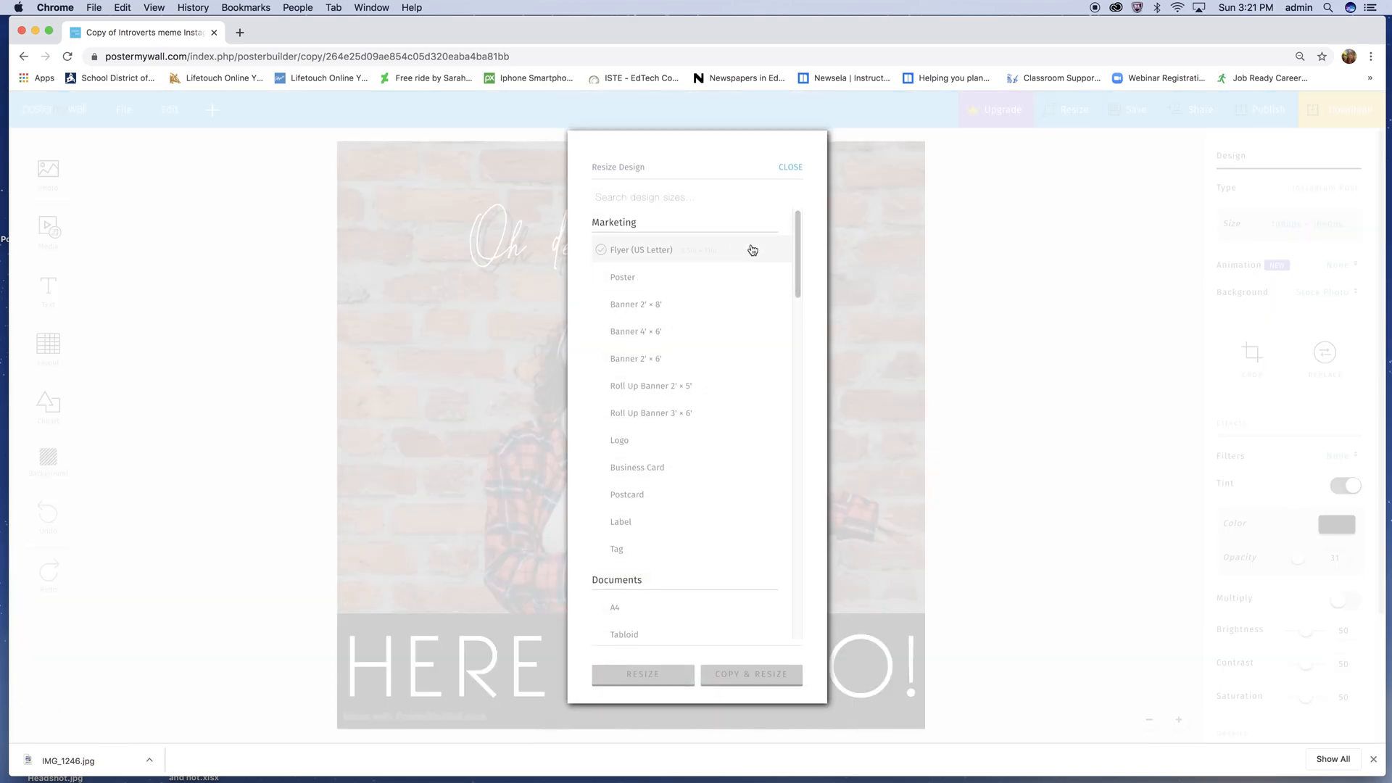
{"action": "left_click", "coordinate": [683, 257]}
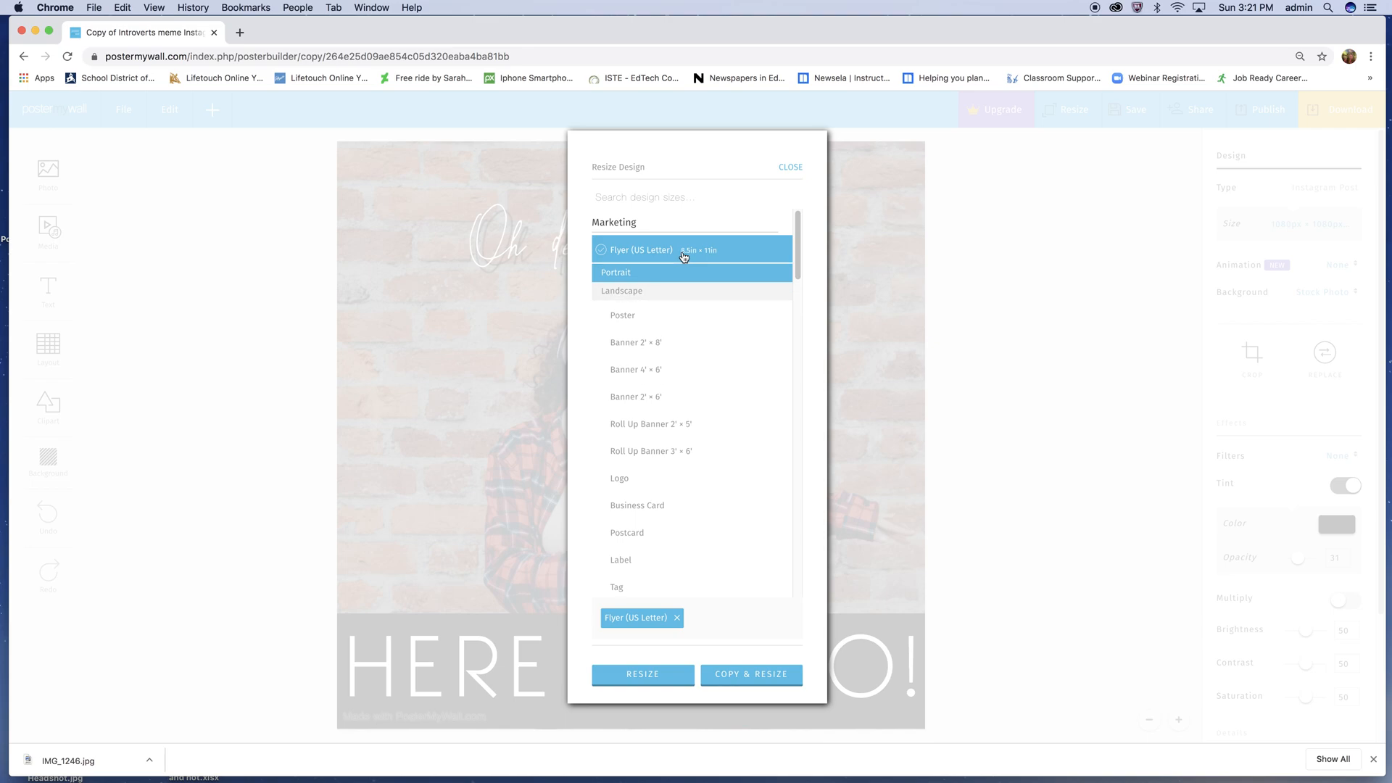
{"action": "left_click", "coordinate": [641, 292]}
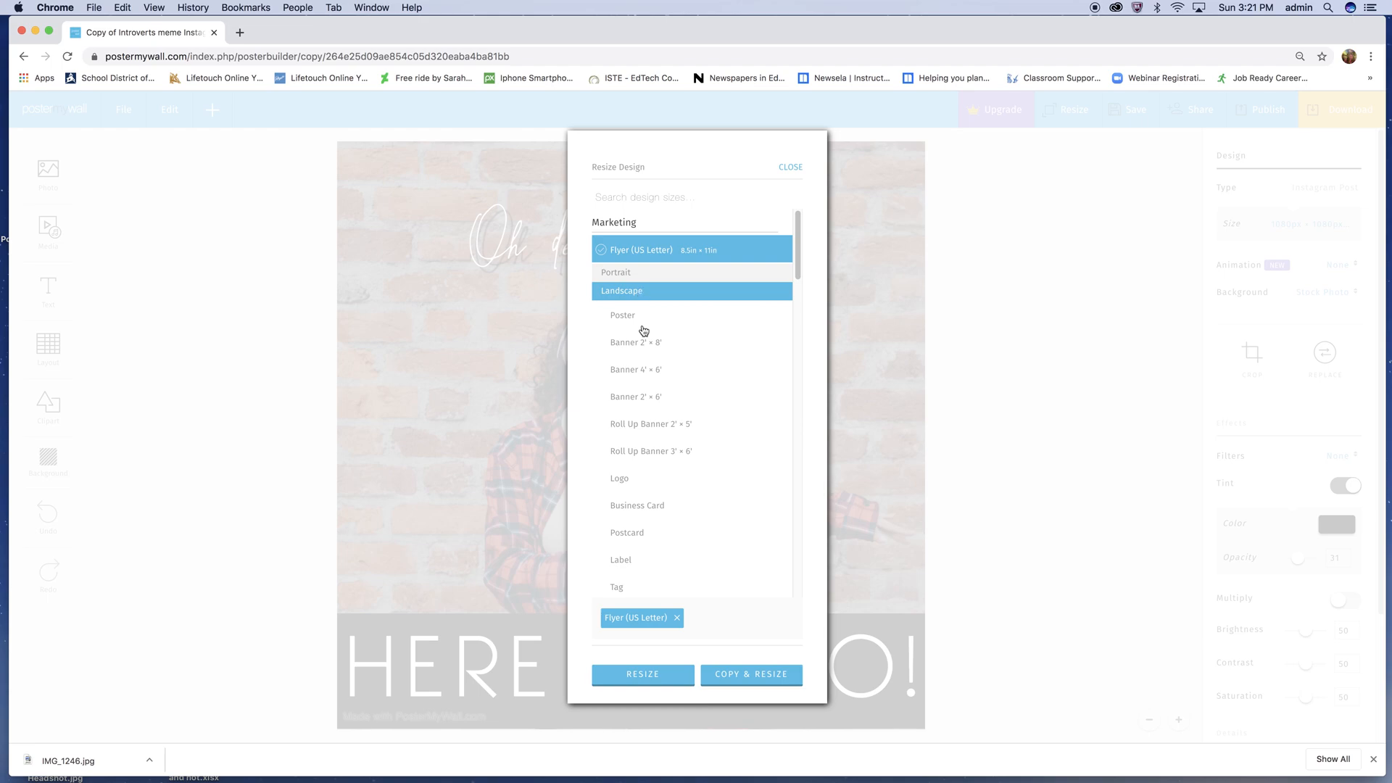
{"action": "left_click", "coordinate": [643, 676]}
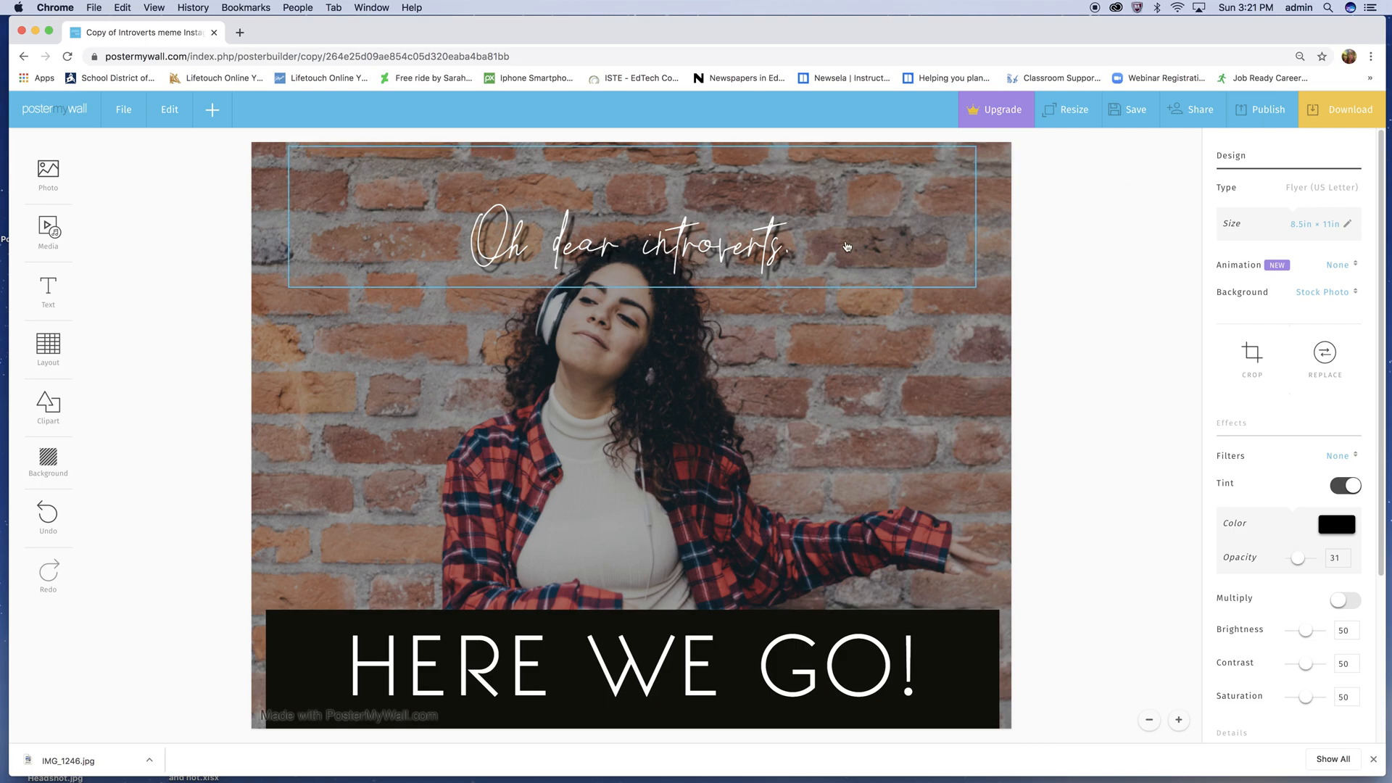
- Delete the "Oh dear introverts." text from the design
{"action": "left_click", "coordinate": [736, 253]}
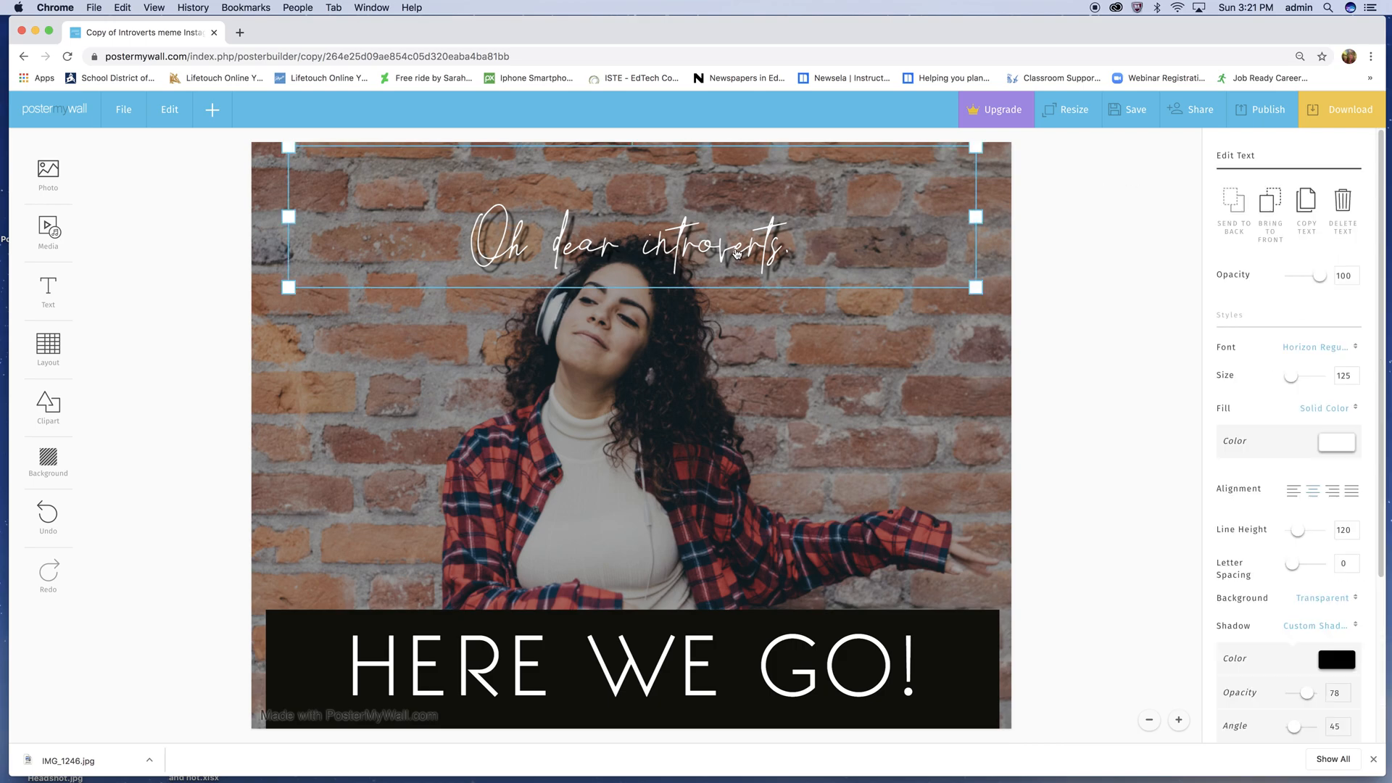
{"action": "key", "text": "Delete"}
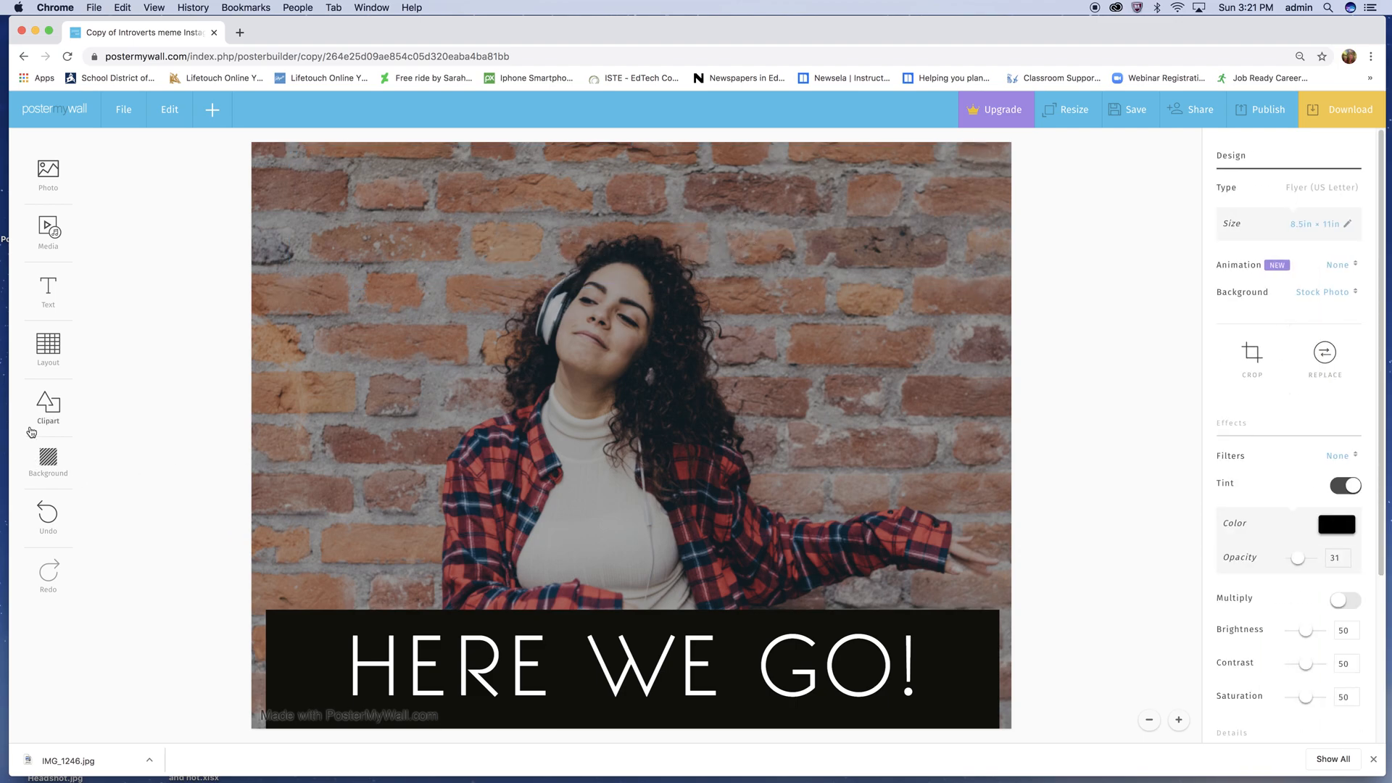
- Upload IMG_1246.jpg from the Downloads folder as the design's background
{"action": "left_click", "coordinate": [48, 458]}
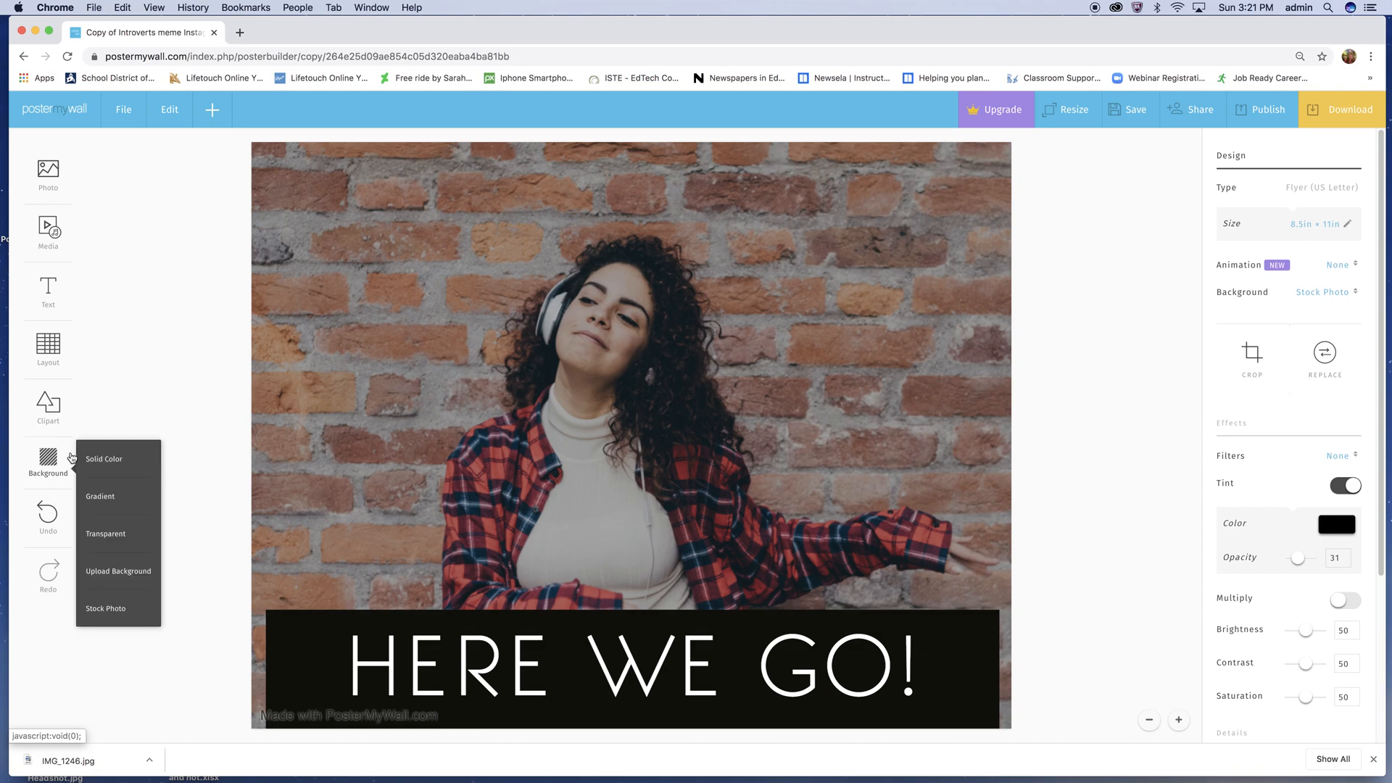
{"action": "left_click", "coordinate": [119, 572]}
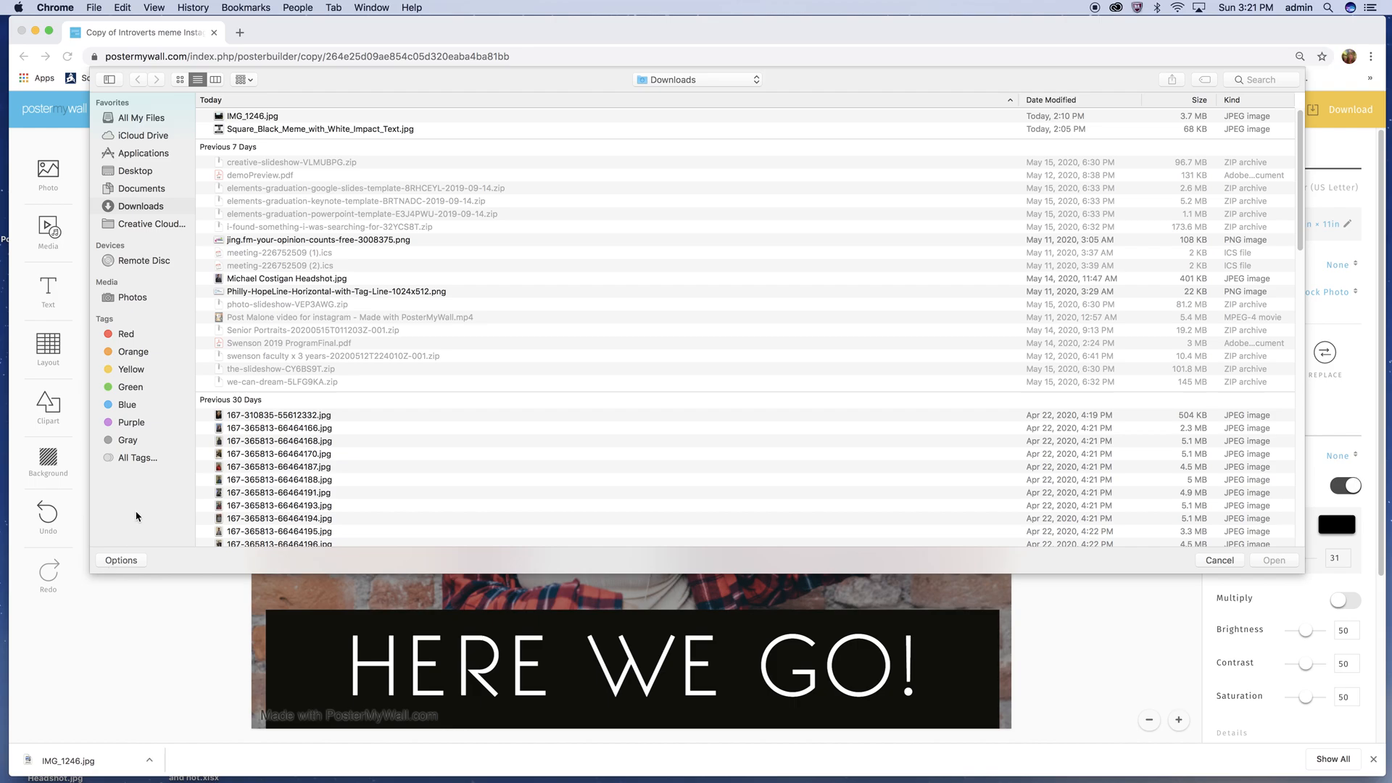
{"action": "left_click", "coordinate": [238, 119]}
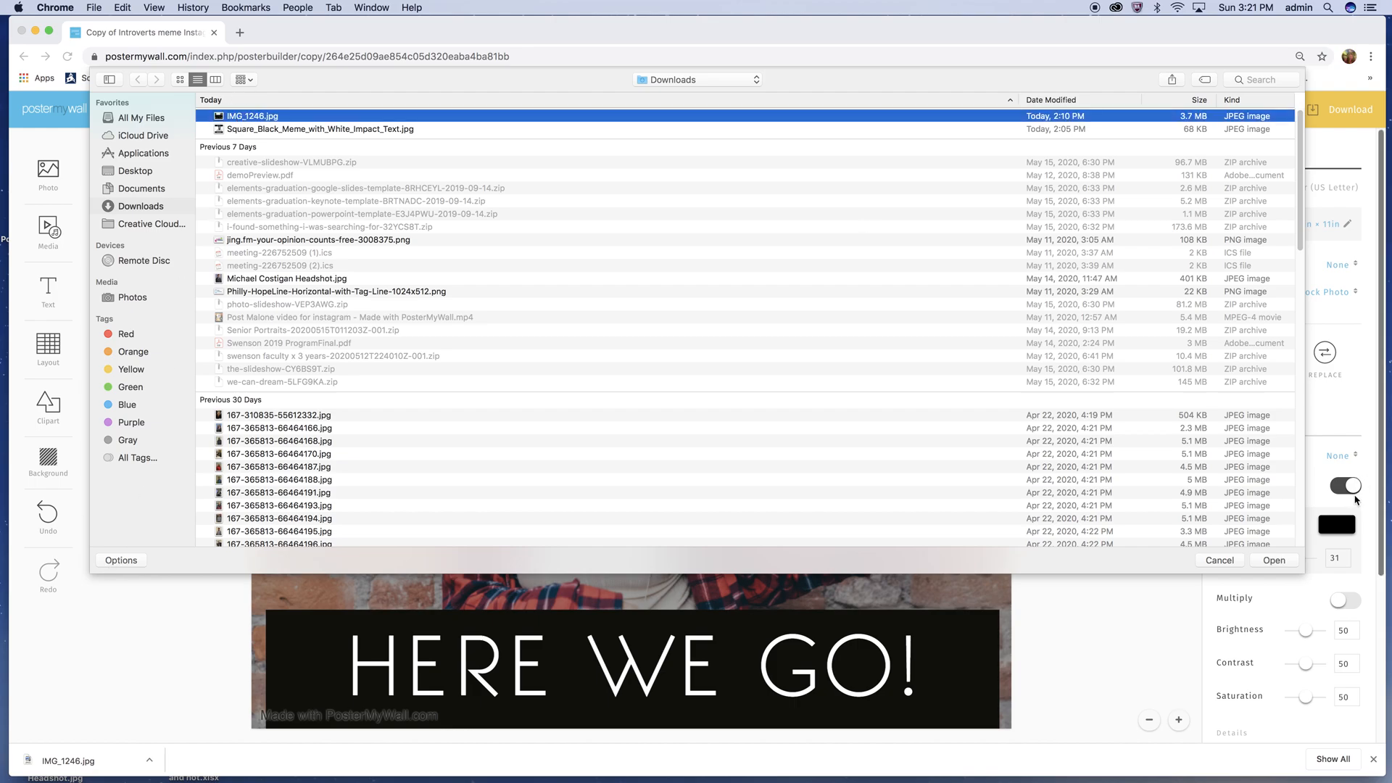
{"action": "left_click", "coordinate": [1273, 560]}
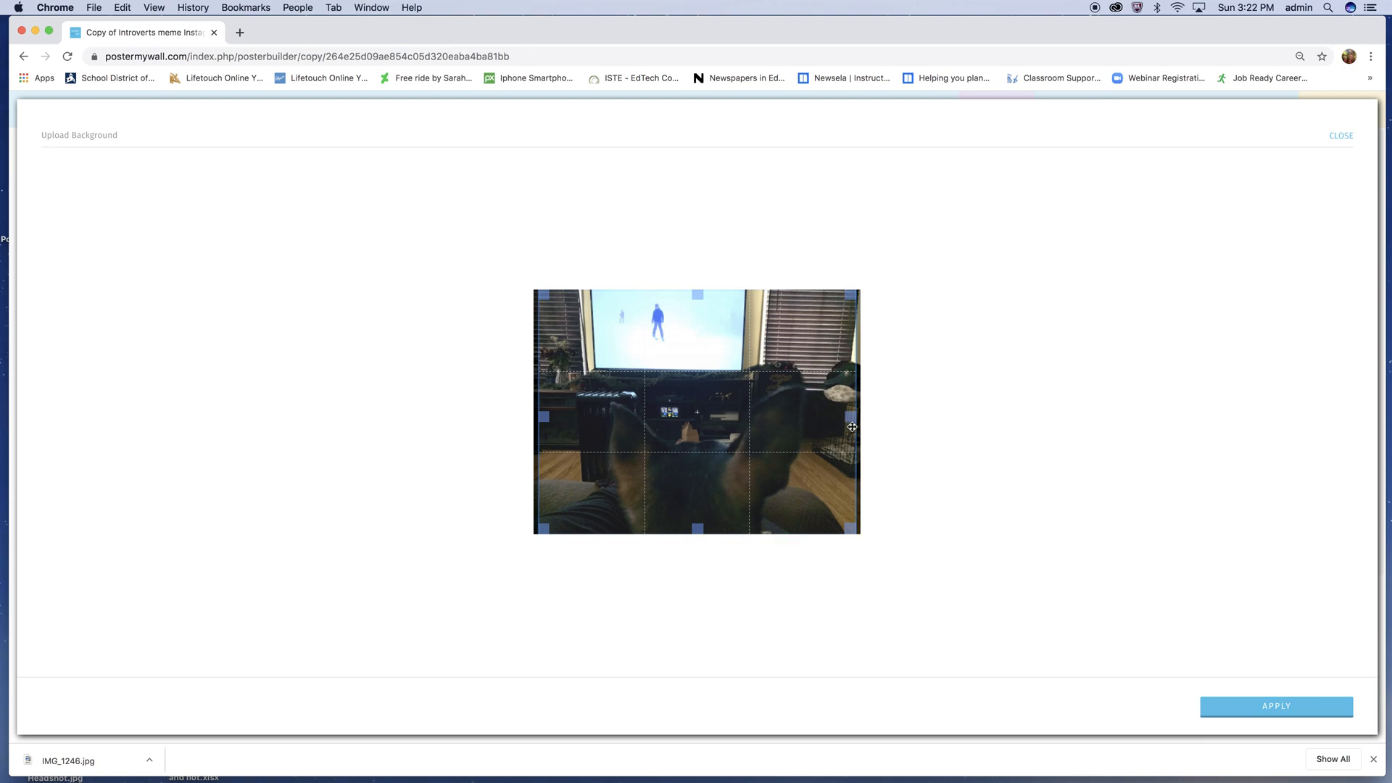
- Crop the uploaded photo to trim a narrow strip off its right side and apply it as the background
{"action": "left_click_drag", "start_coordinate": [852, 420], "coordinate": [833, 419]}
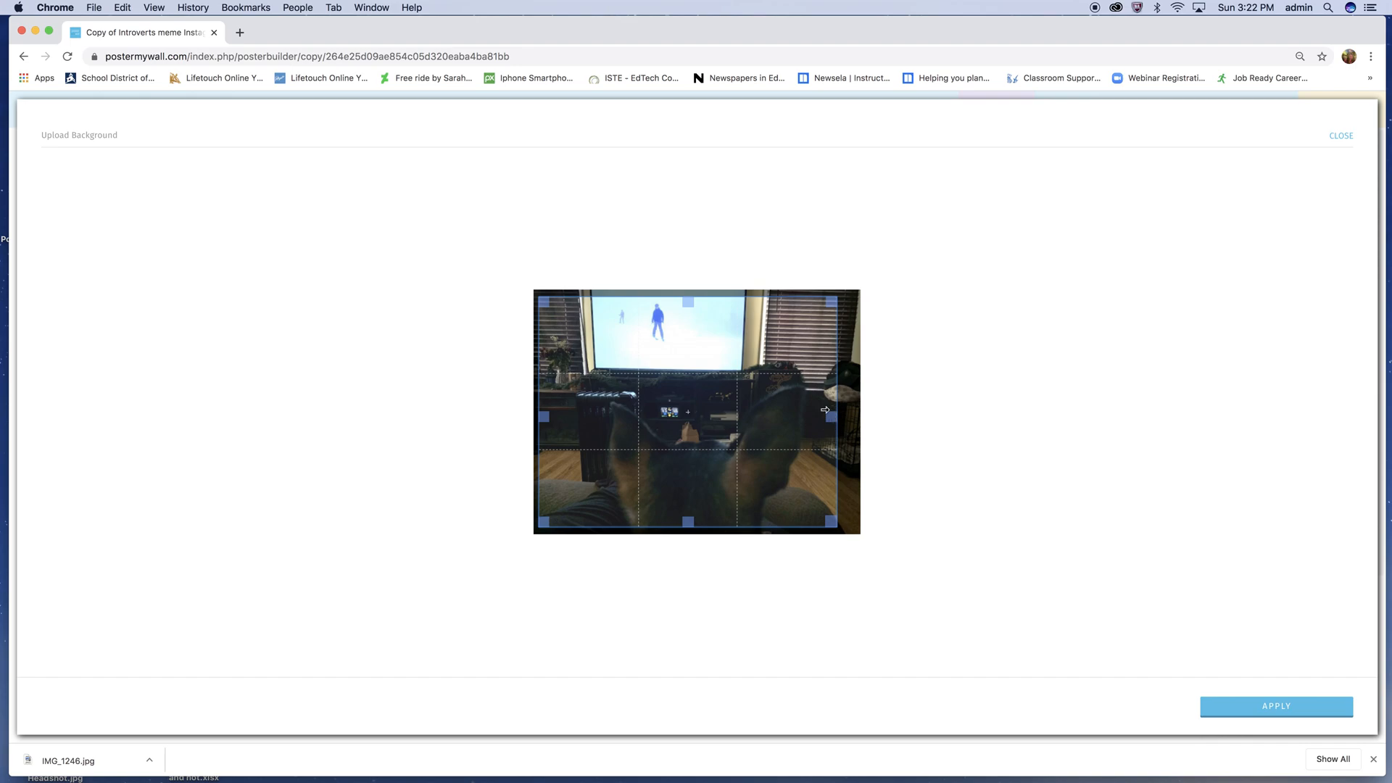
{"action": "left_click_drag", "start_coordinate": [688, 296], "coordinate": [688, 289]}
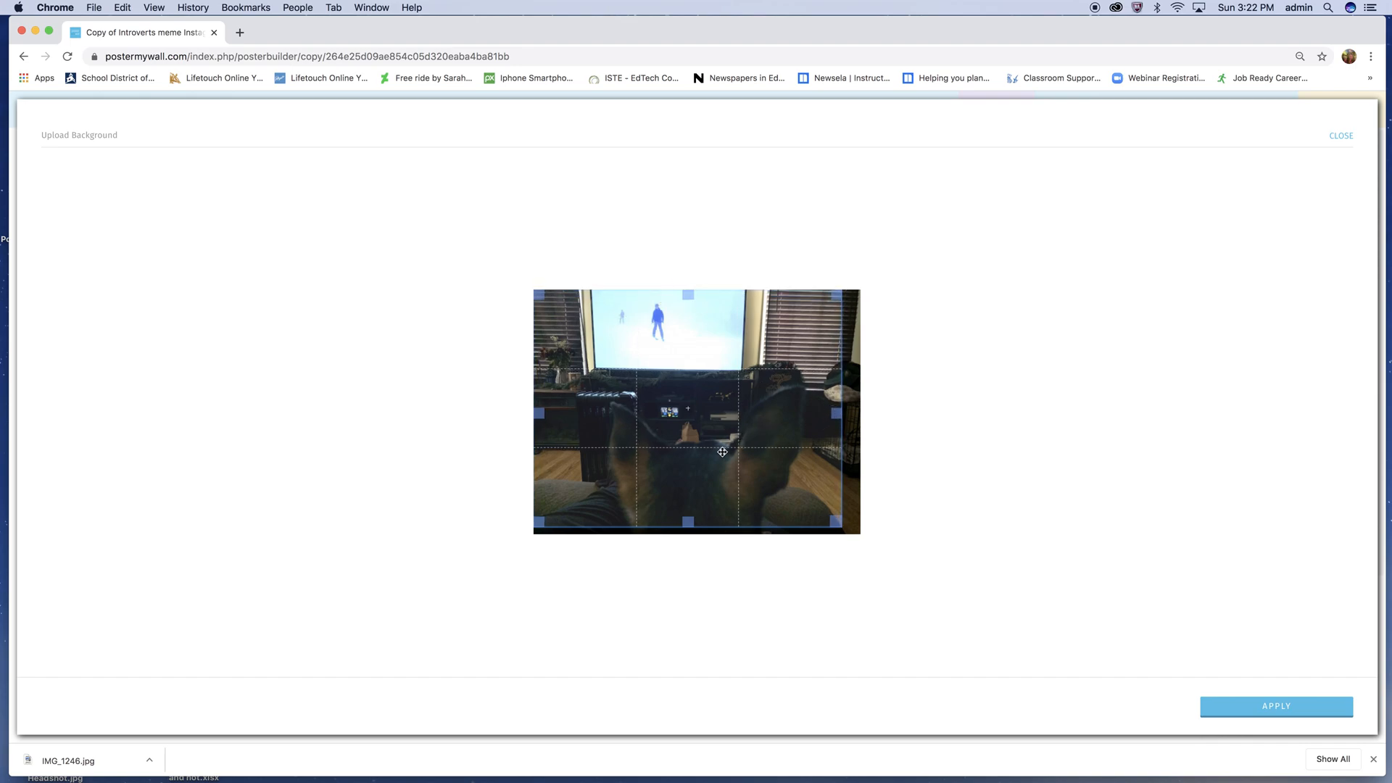
{"action": "left_click_drag", "start_coordinate": [684, 522], "coordinate": [693, 553]}
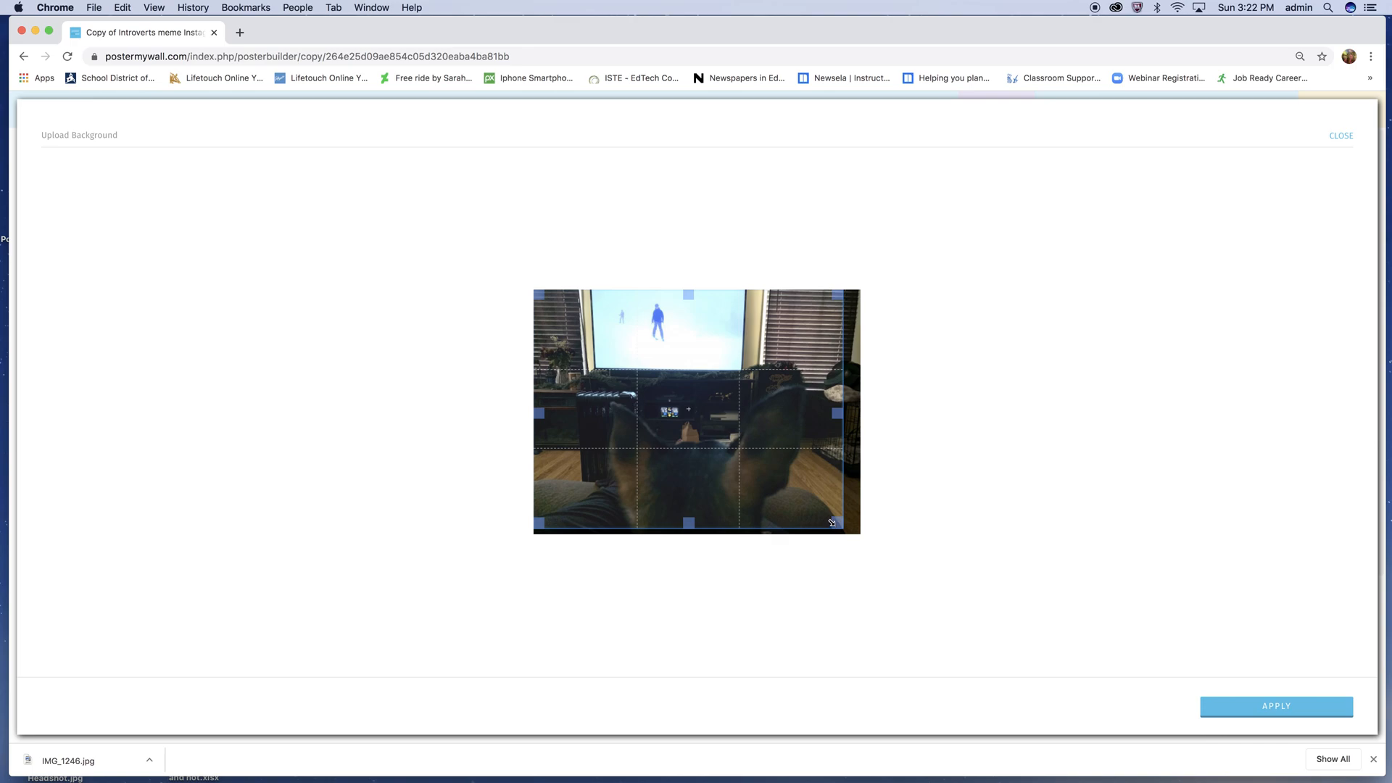
{"action": "left_click", "coordinate": [1248, 705]}
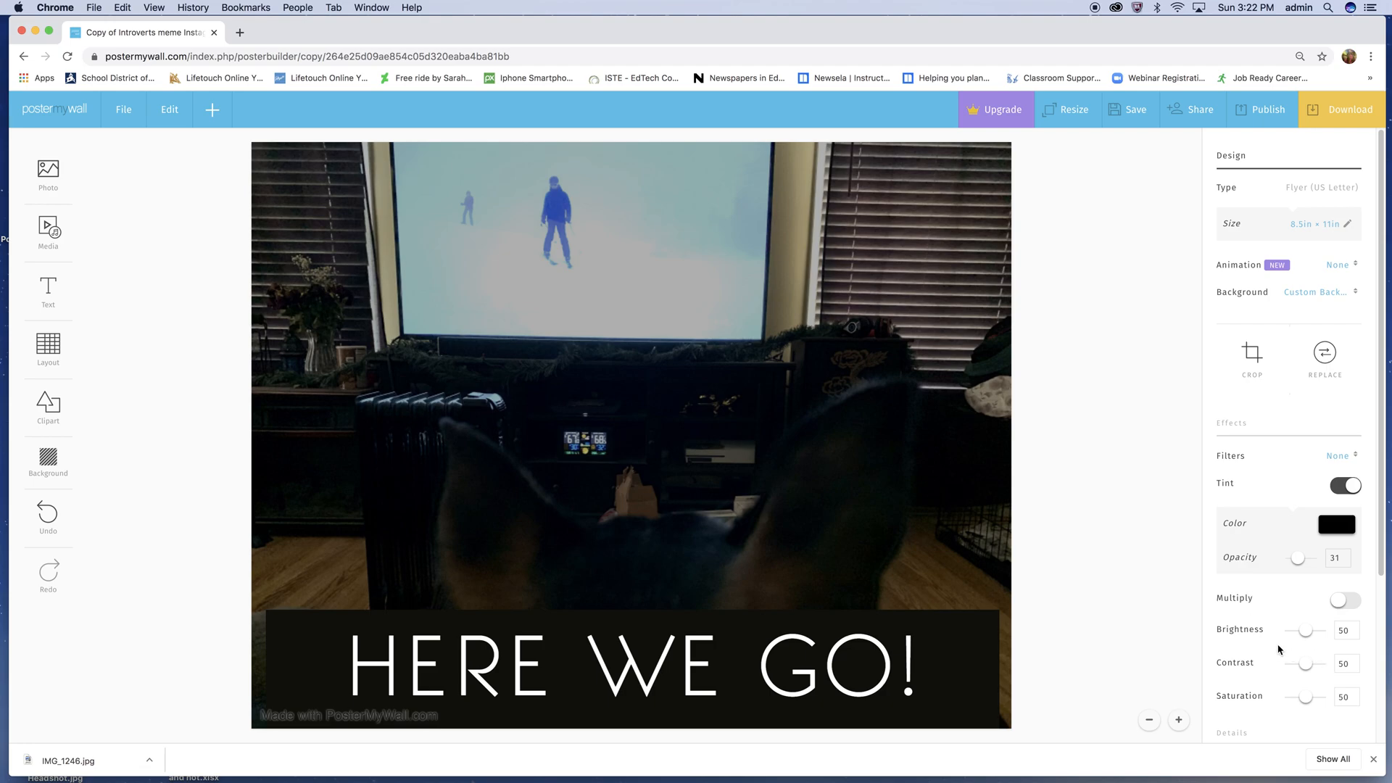
- Set the background photo's brightness to 72, contrast to 66 and saturation to 89
{"action": "left_click", "coordinate": [1309, 631]}
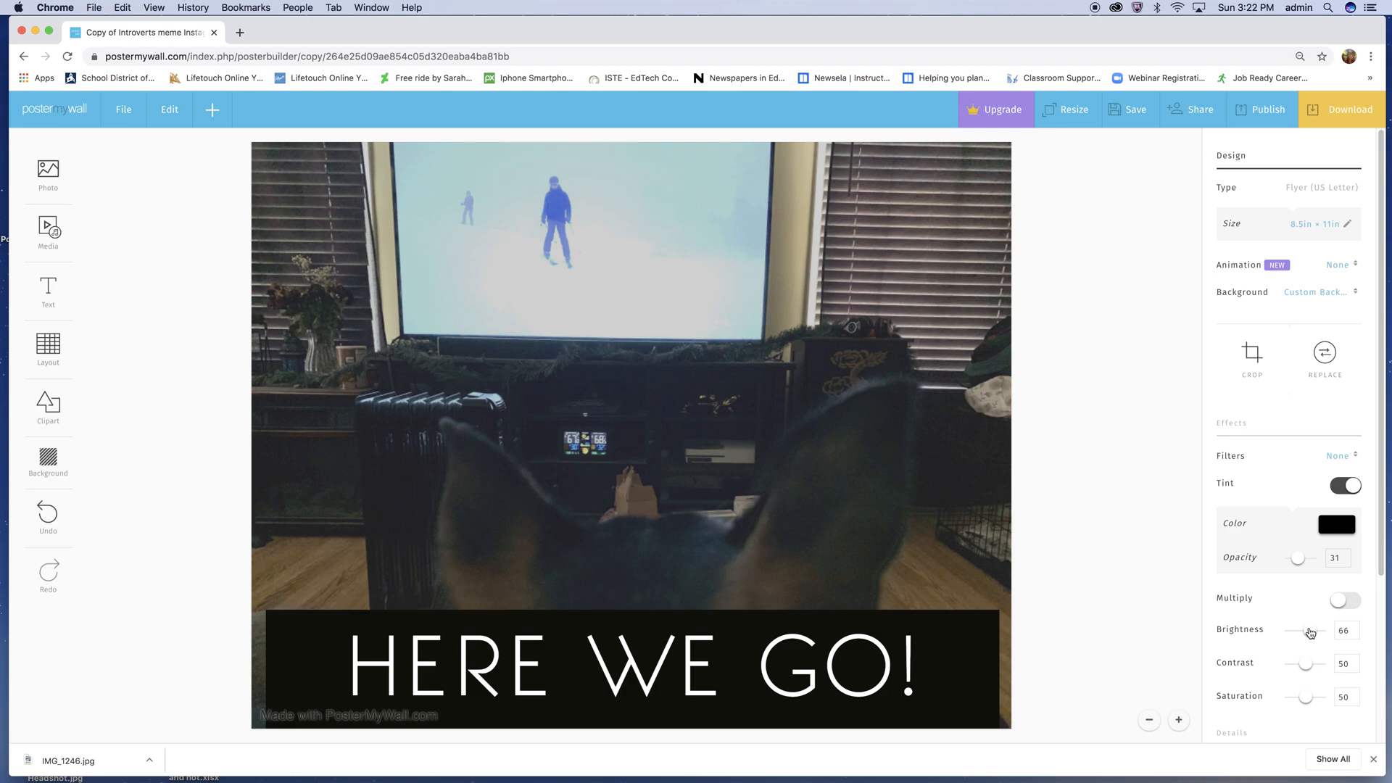
{"action": "left_click", "coordinate": [1307, 666]}
{"action": "left_click_drag", "start_coordinate": [1306, 668], "coordinate": [1311, 667]}
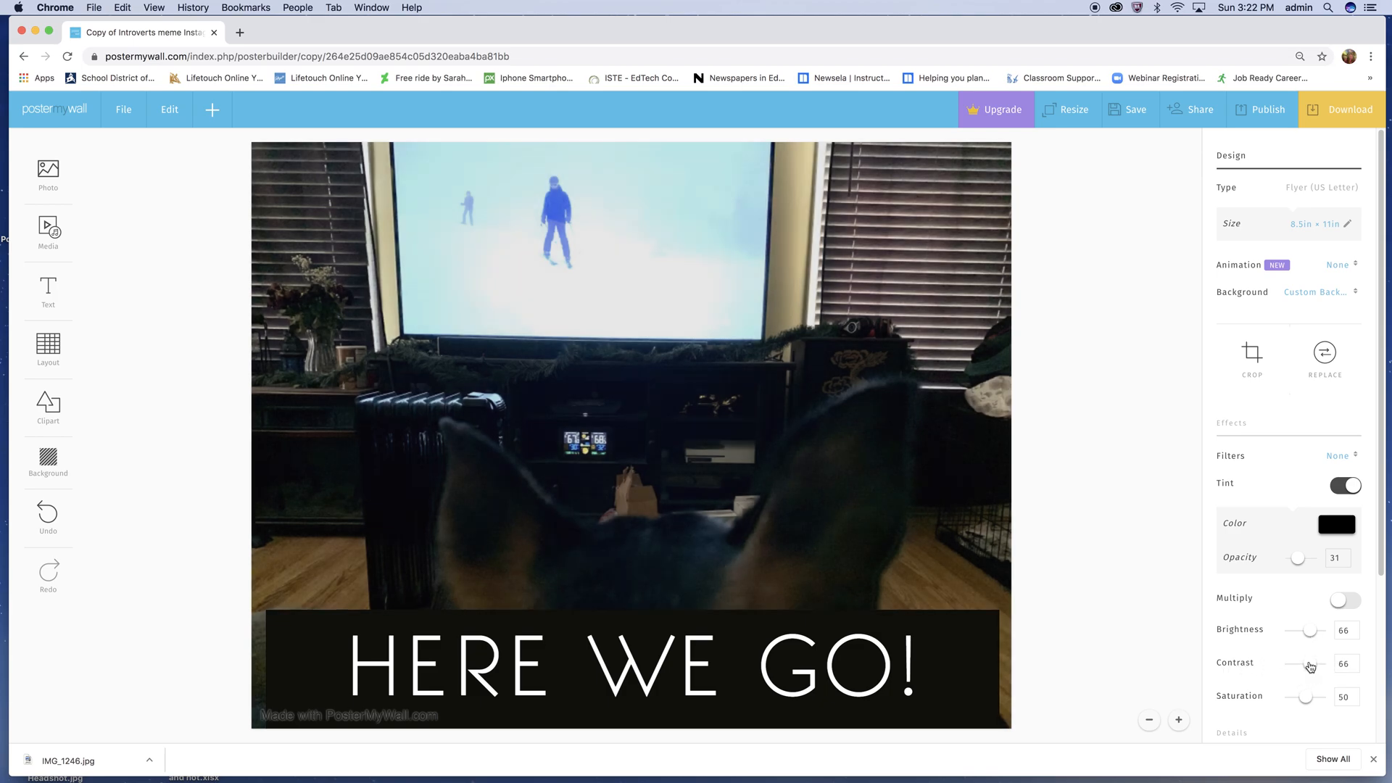
{"action": "left_click", "coordinate": [1311, 700]}
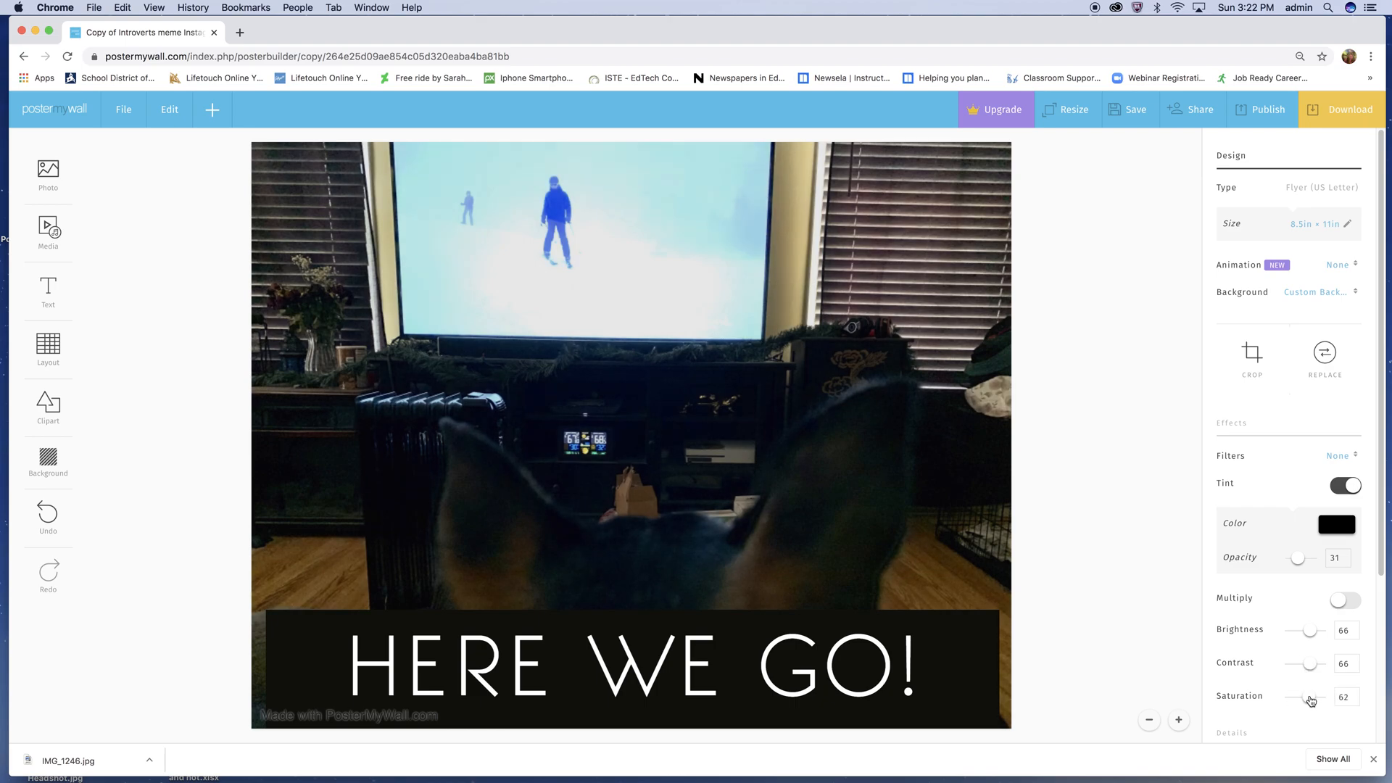
{"action": "left_click", "coordinate": [1312, 632]}
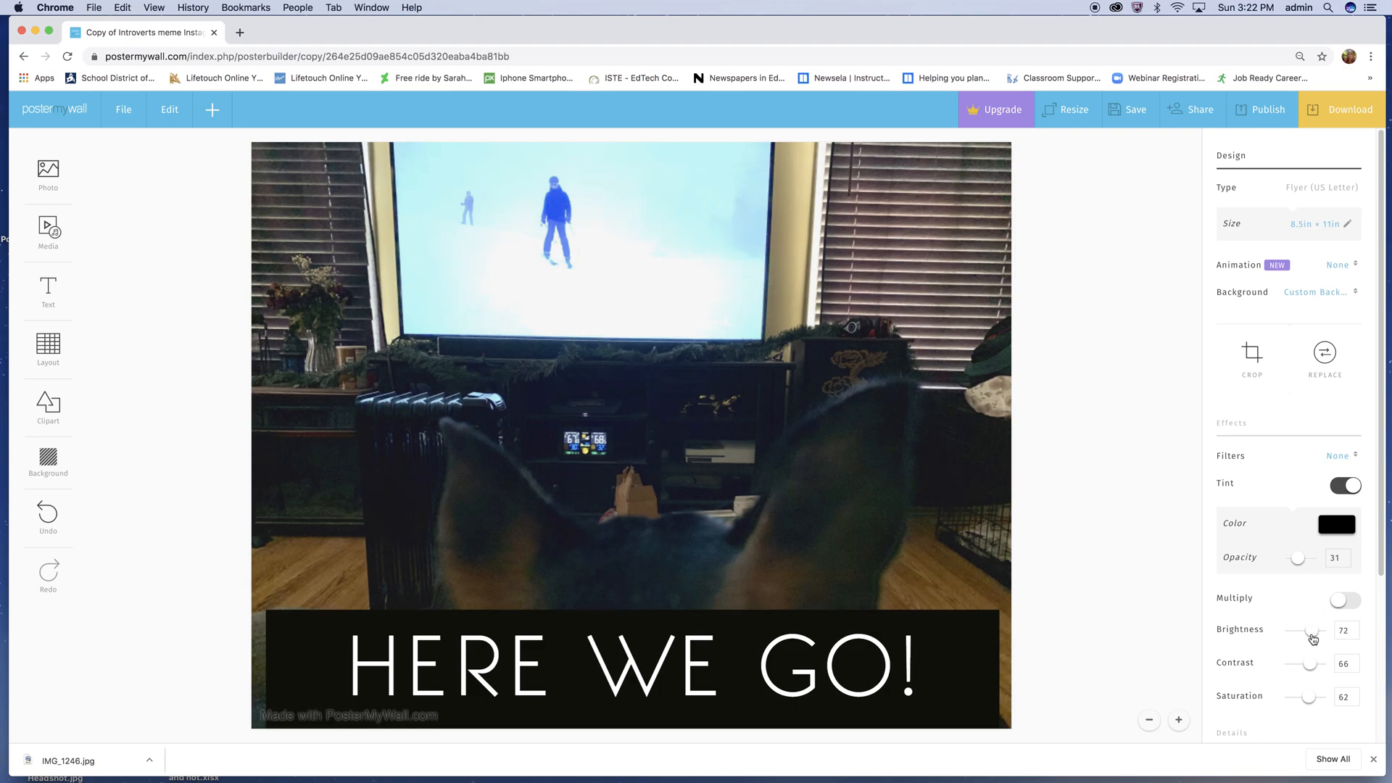
{"action": "left_click", "coordinate": [1314, 665]}
{"action": "left_click_drag", "start_coordinate": [1312, 665], "coordinate": [1315, 698]}
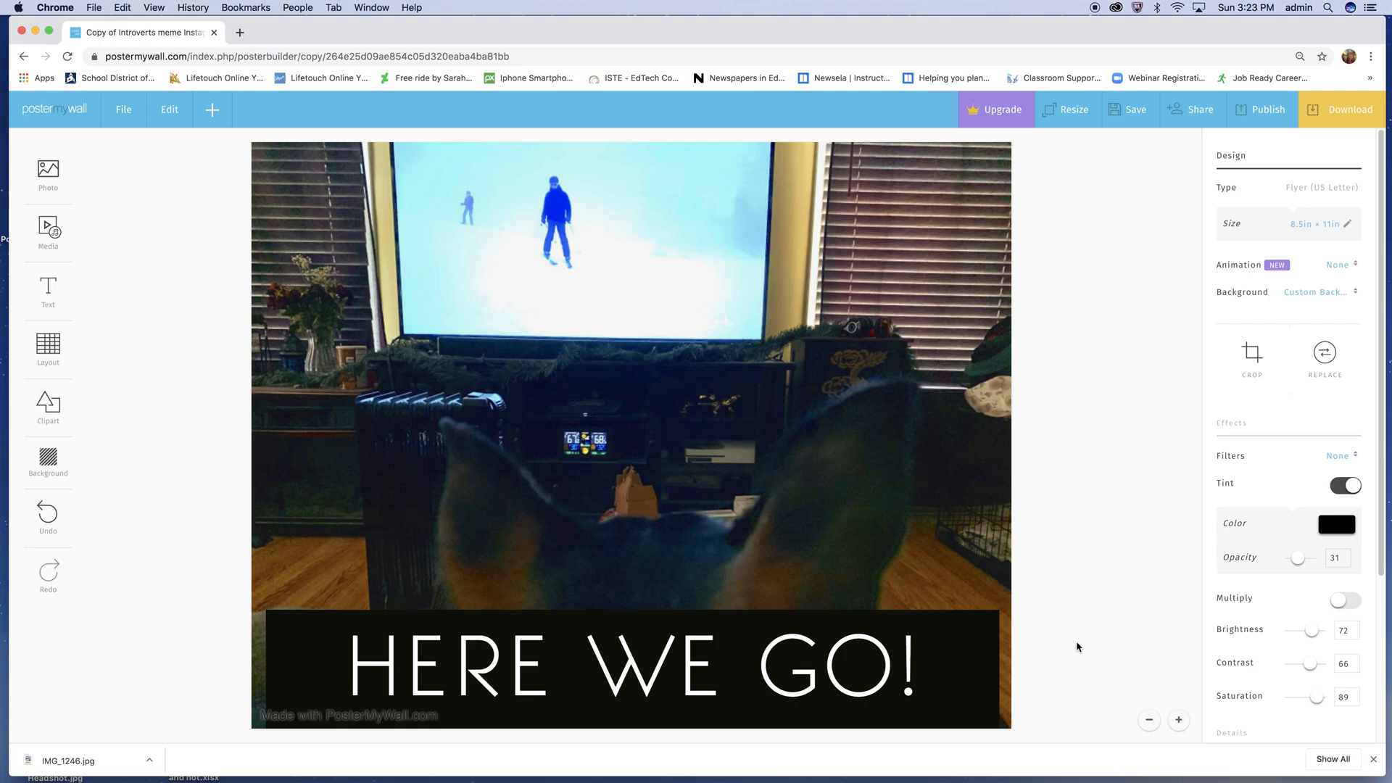
- Set the font size of the "HERE WE GO!" caption to 40
{"action": "left_click", "coordinate": [955, 652]}
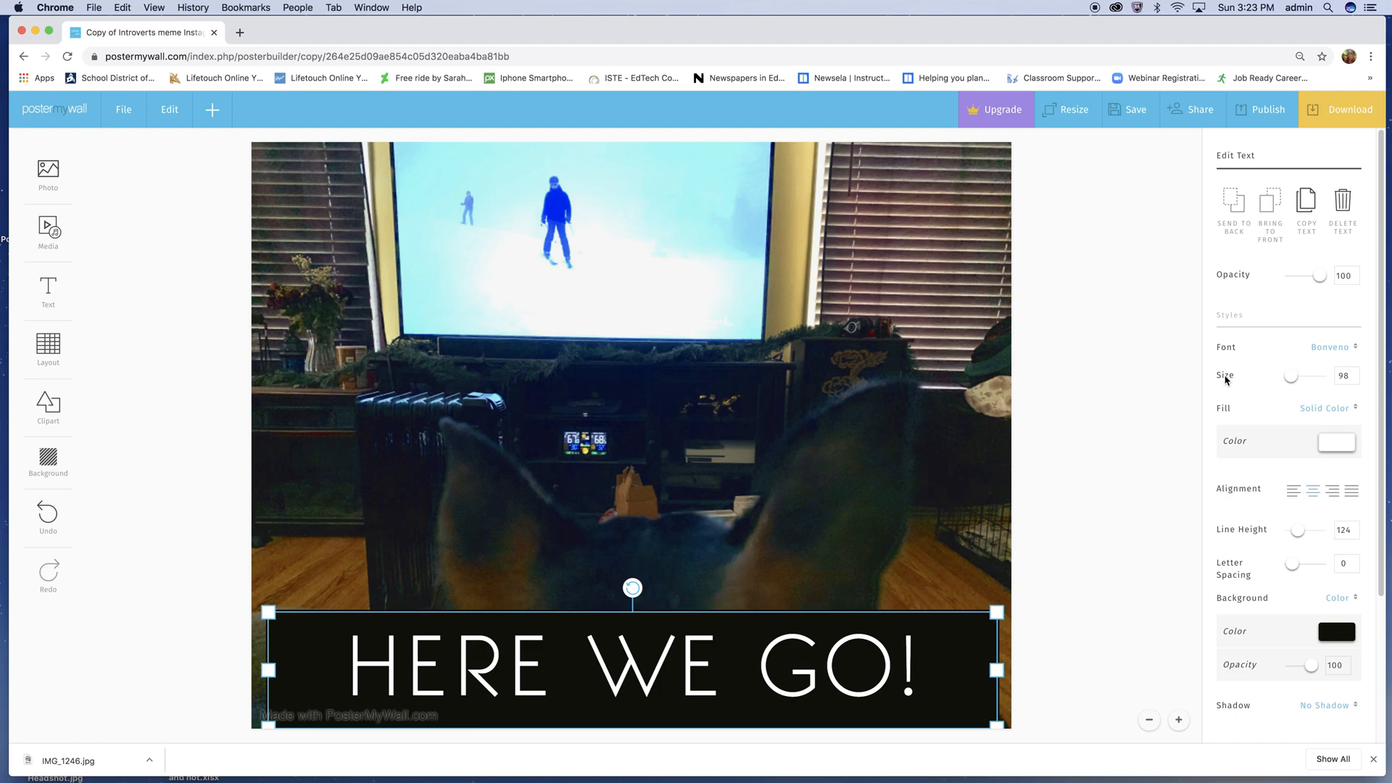
{"action": "double_click", "coordinate": [1349, 376]}
{"action": "type", "text": "40"}
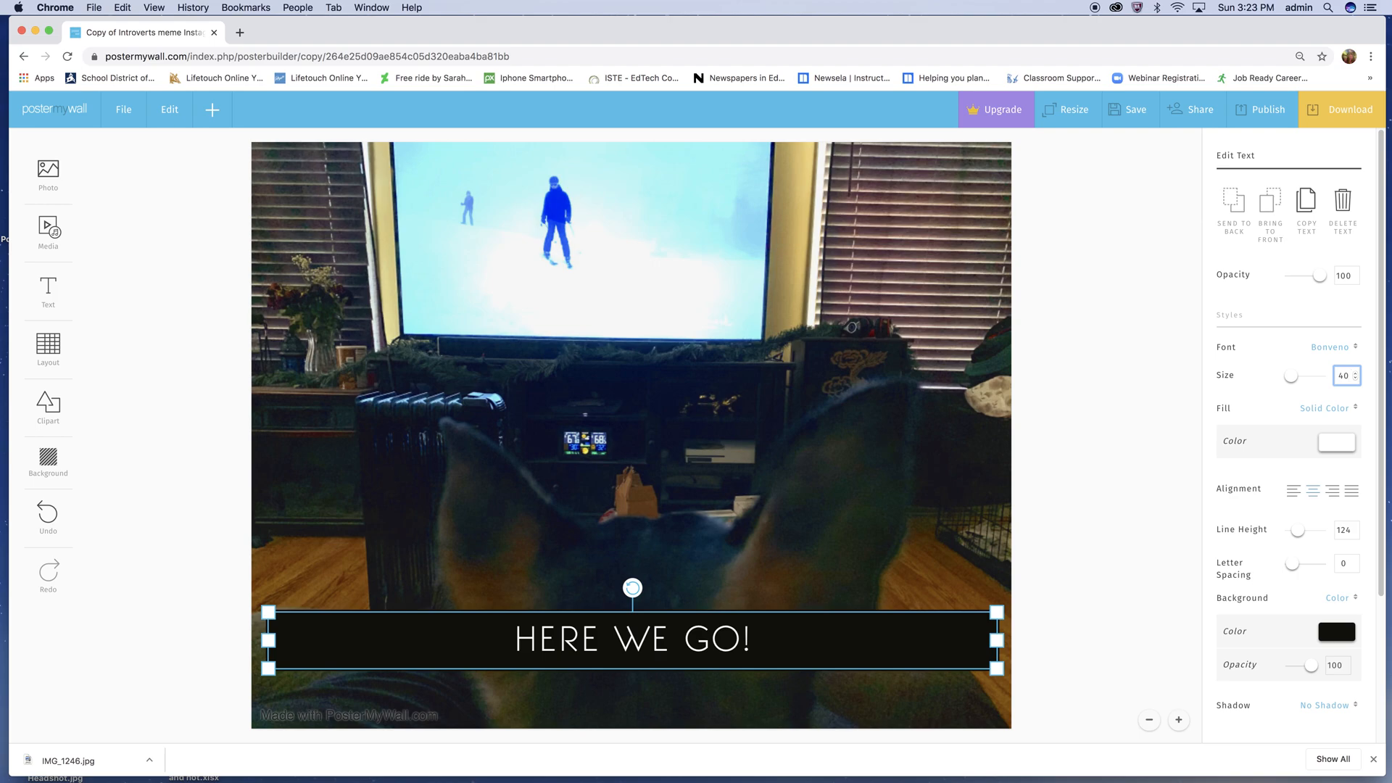
- Replace the "HERE WE GO!" caption text with "When your dog loves"
{"action": "left_click", "coordinate": [589, 638]}
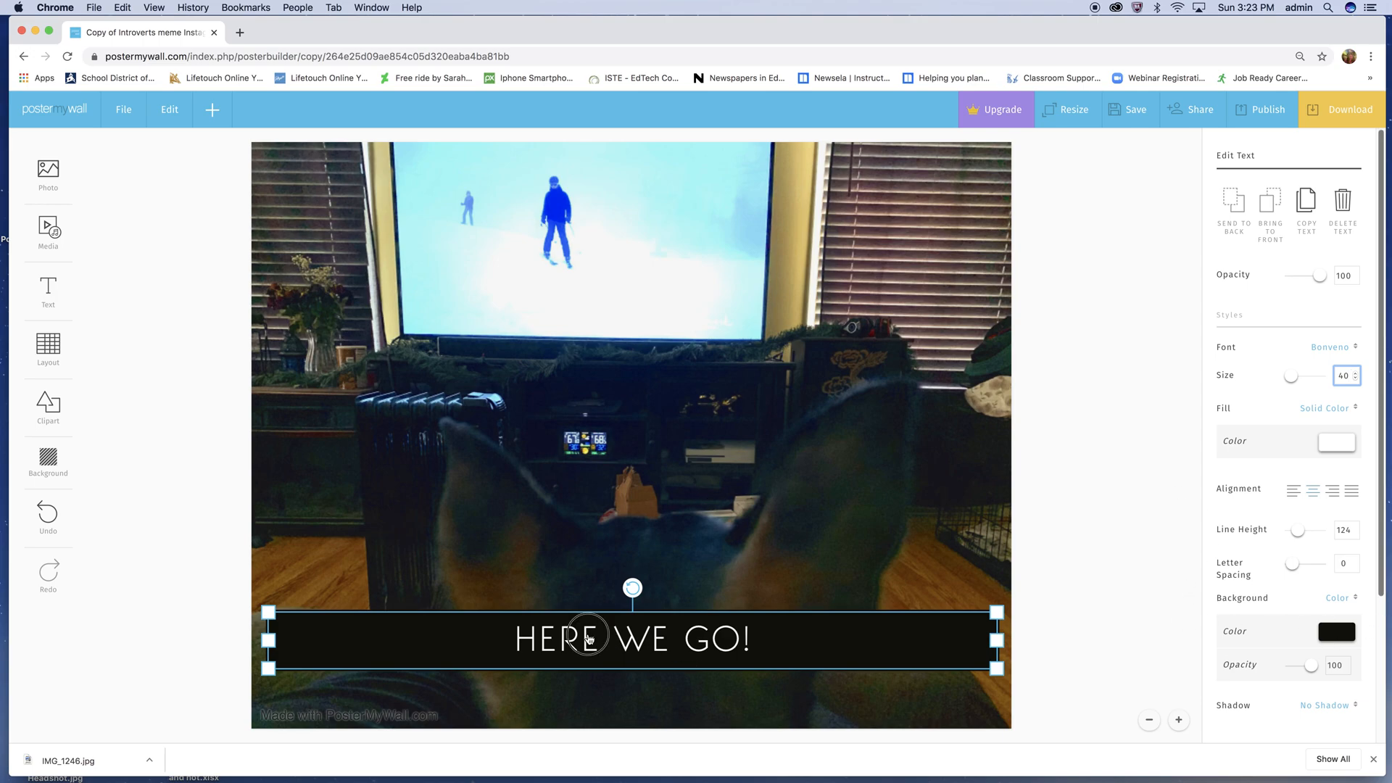
{"action": "double_click", "coordinate": [569, 639]}
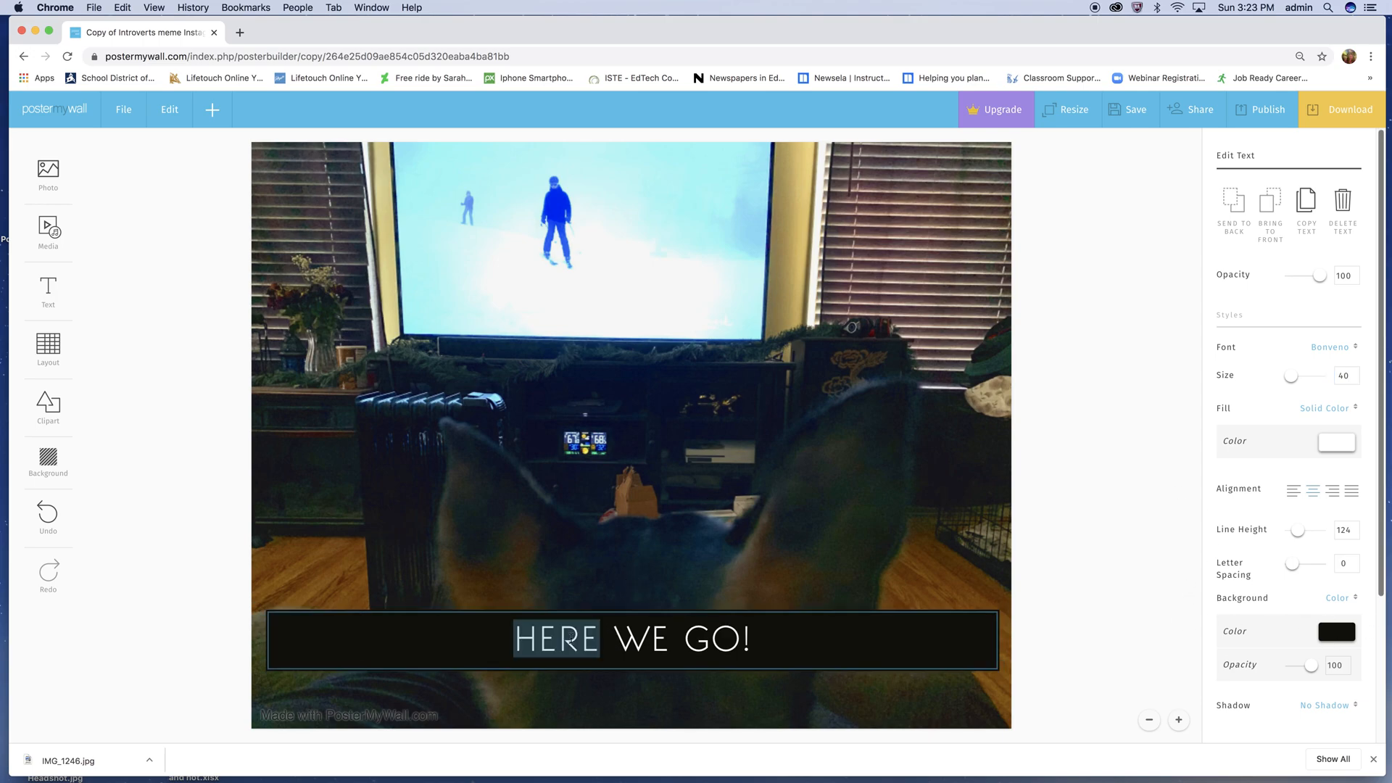
{"action": "left_click_drag", "start_coordinate": [517, 634], "coordinate": [764, 636]}
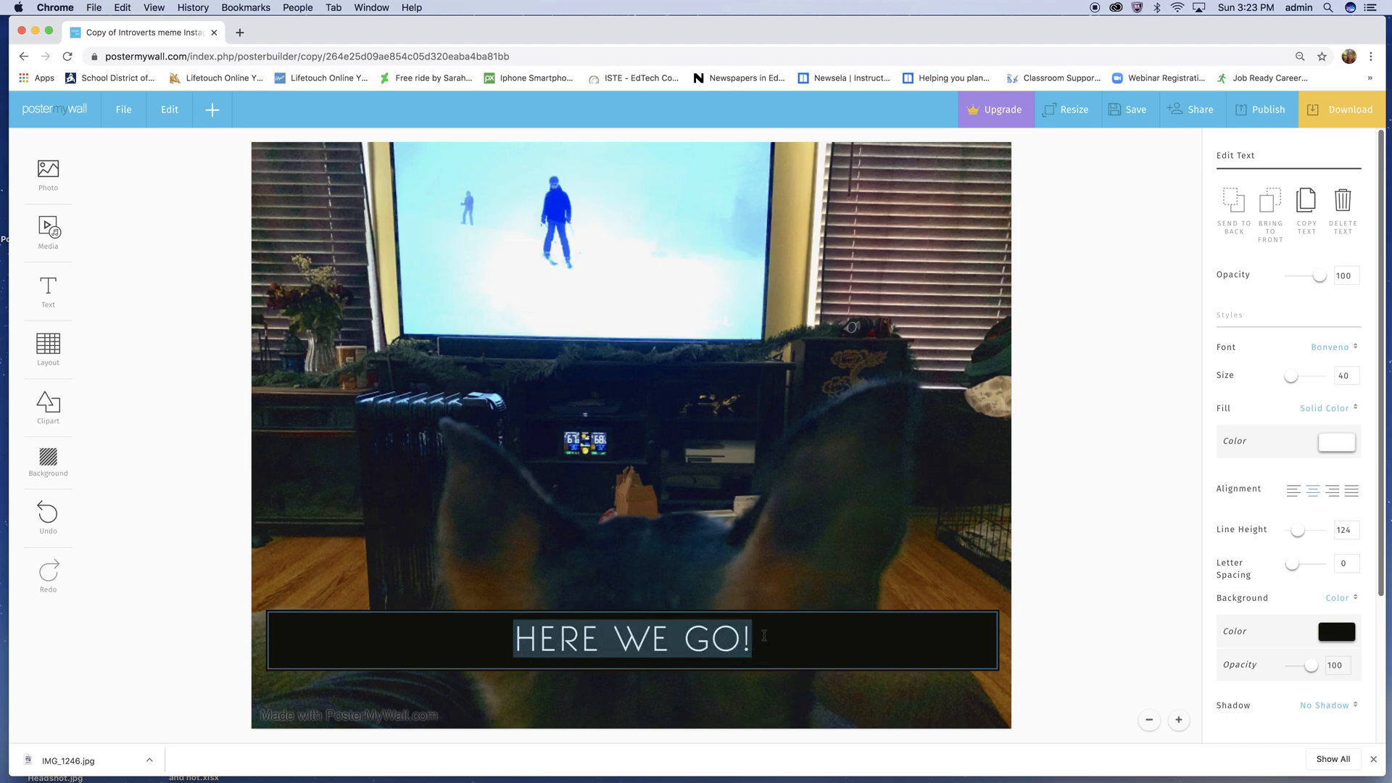
{"action": "type", "text": "When"}
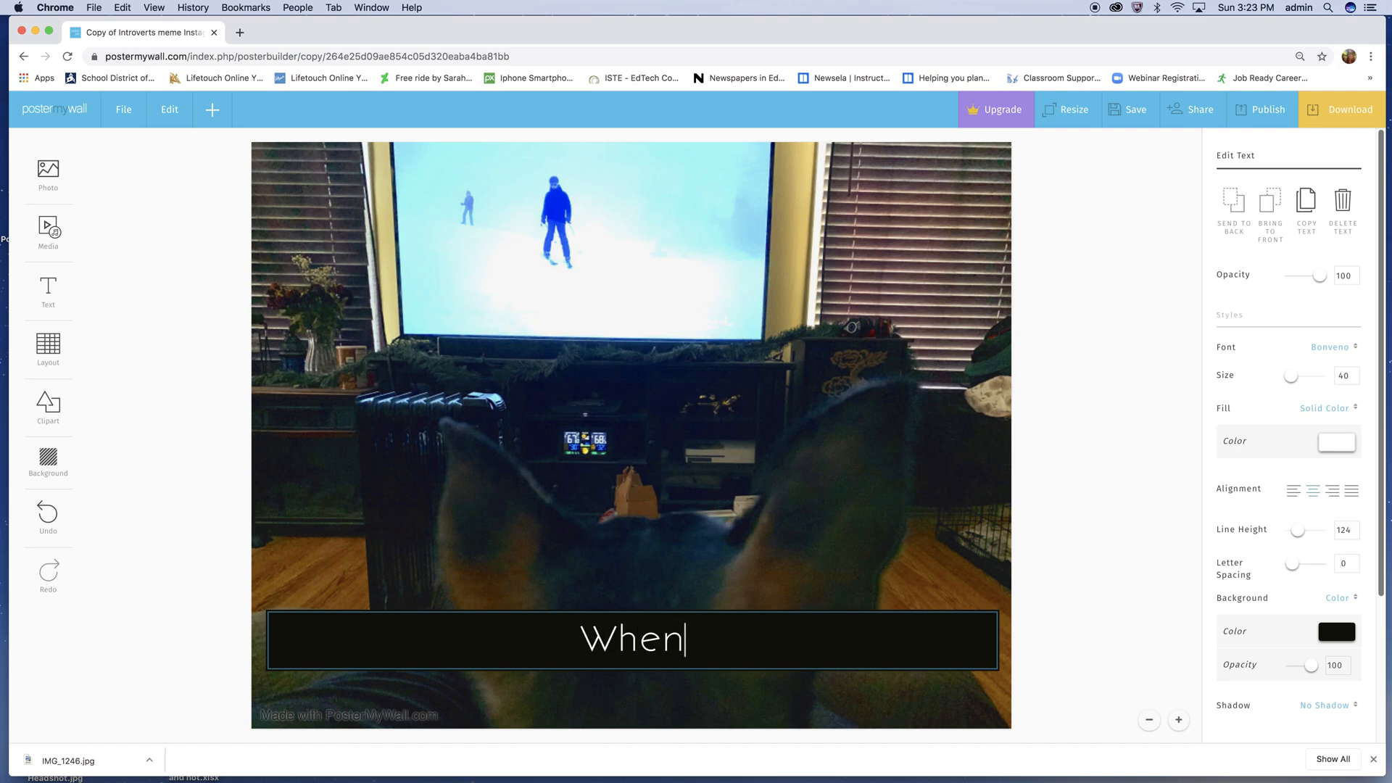
{"action": "type", "text": " your "}
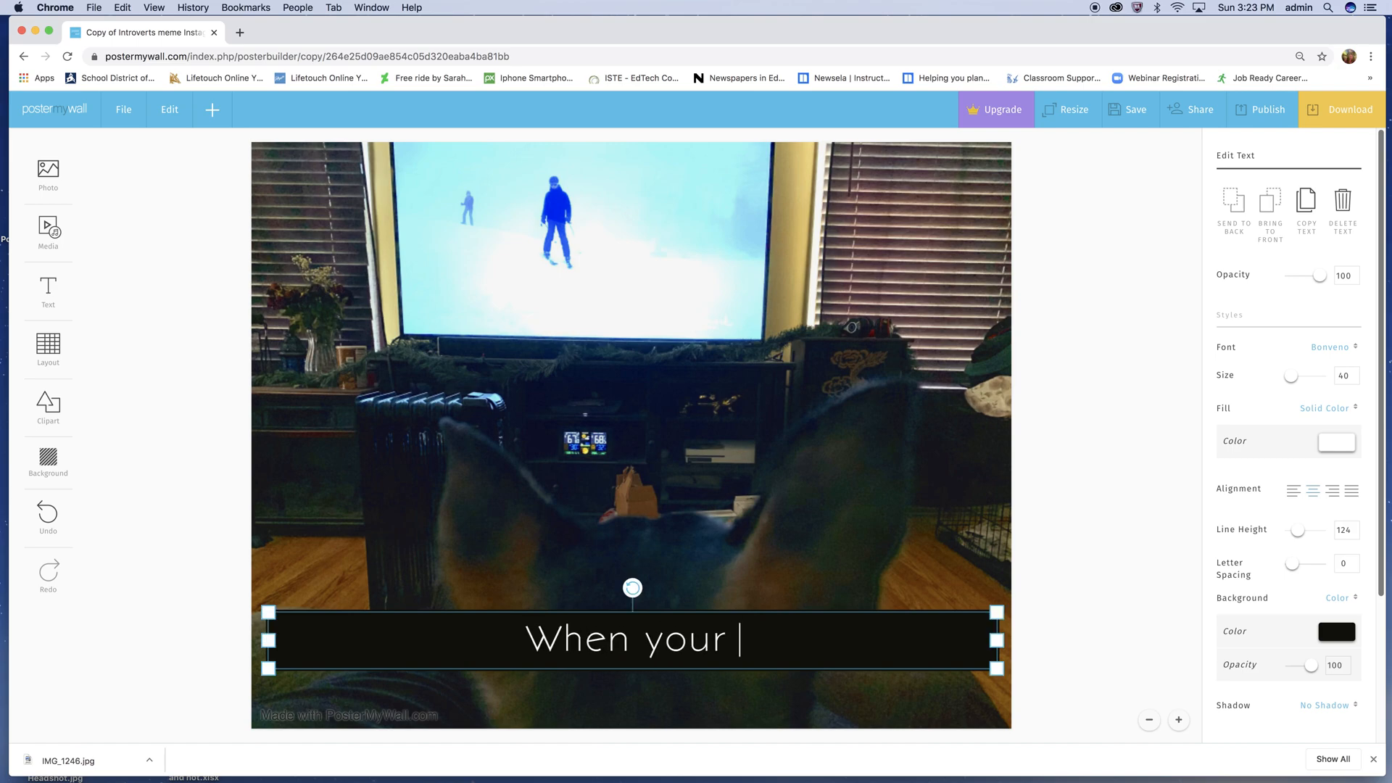
{"action": "type", "text": "dof"}
{"action": "key", "text": "BackSpace"}
{"action": "type", "text": "g loves"}
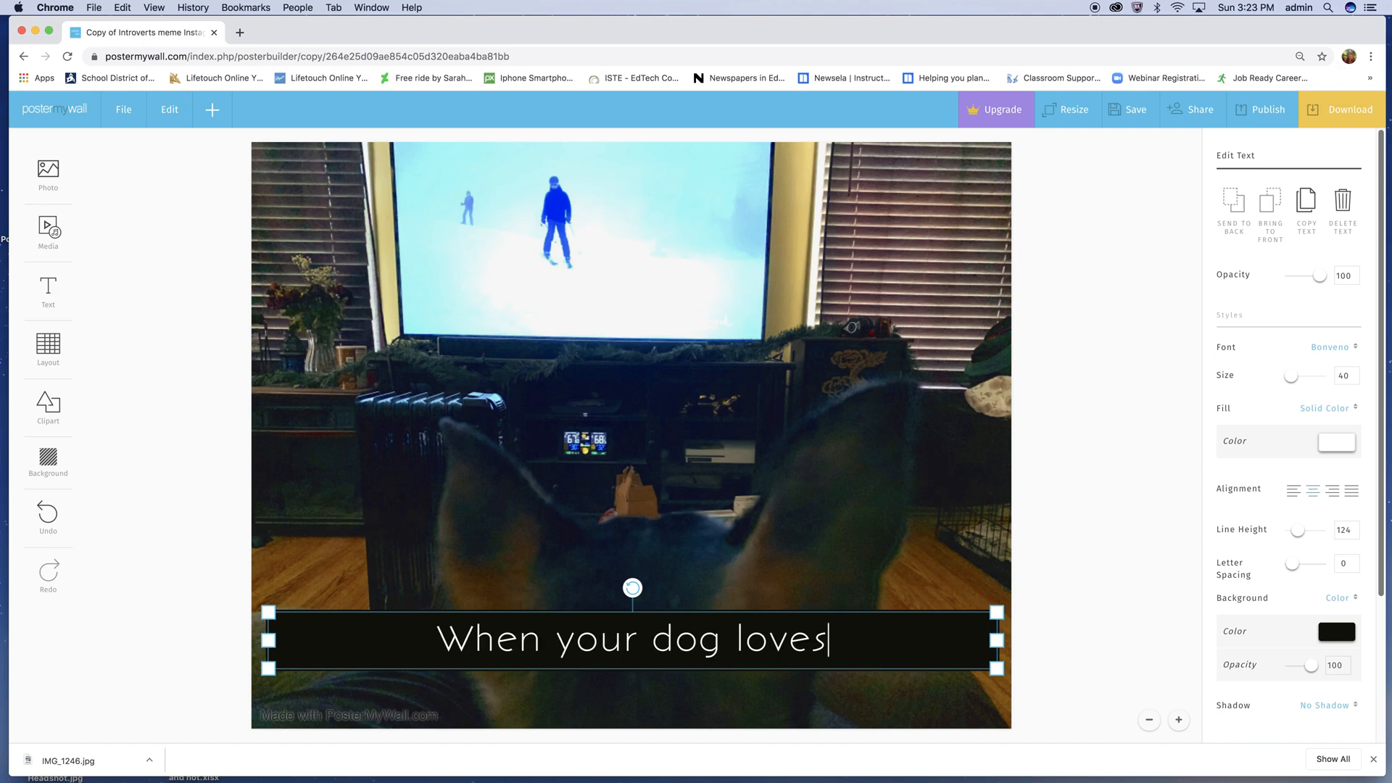
- Add a second caption line reading "binge-watching Hallmark movies"
{"action": "key", "text": "Return"}
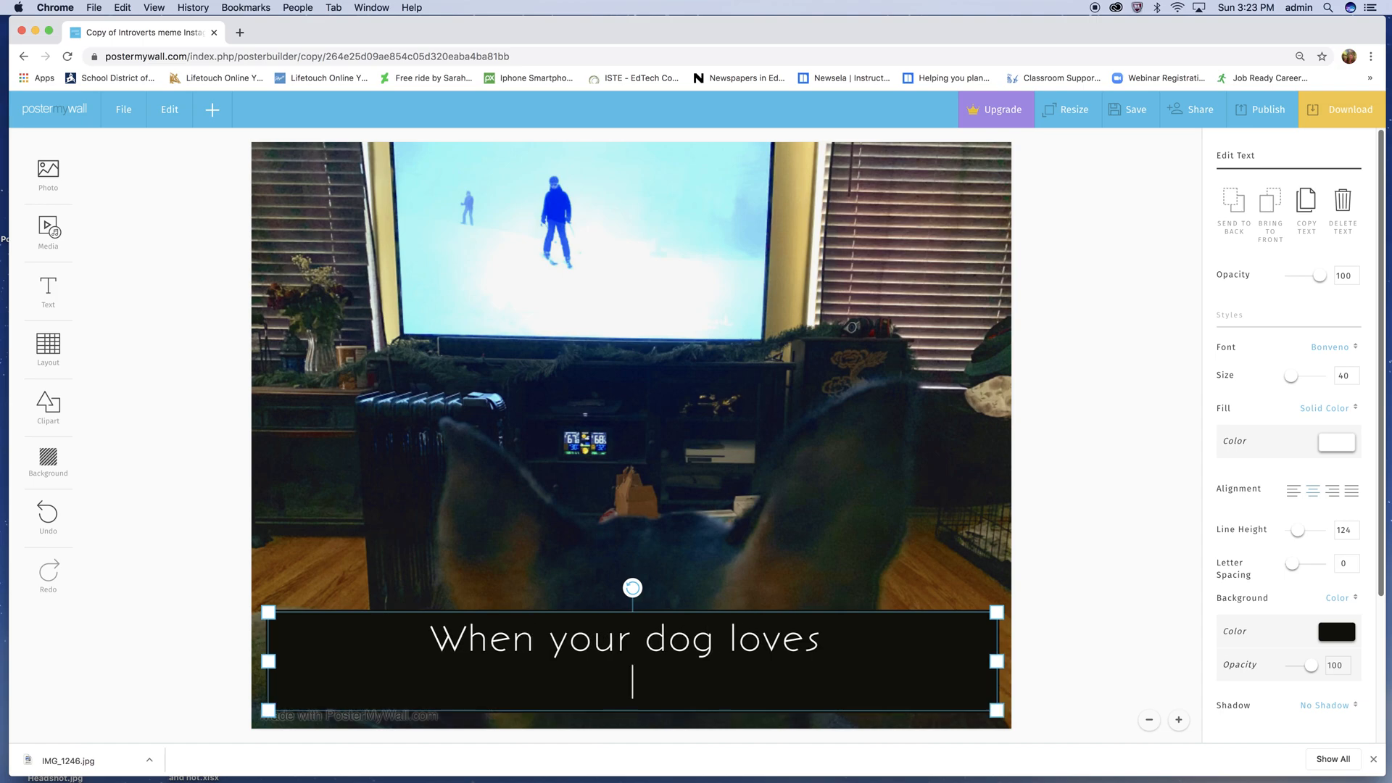
{"action": "type", "text": "binge"}
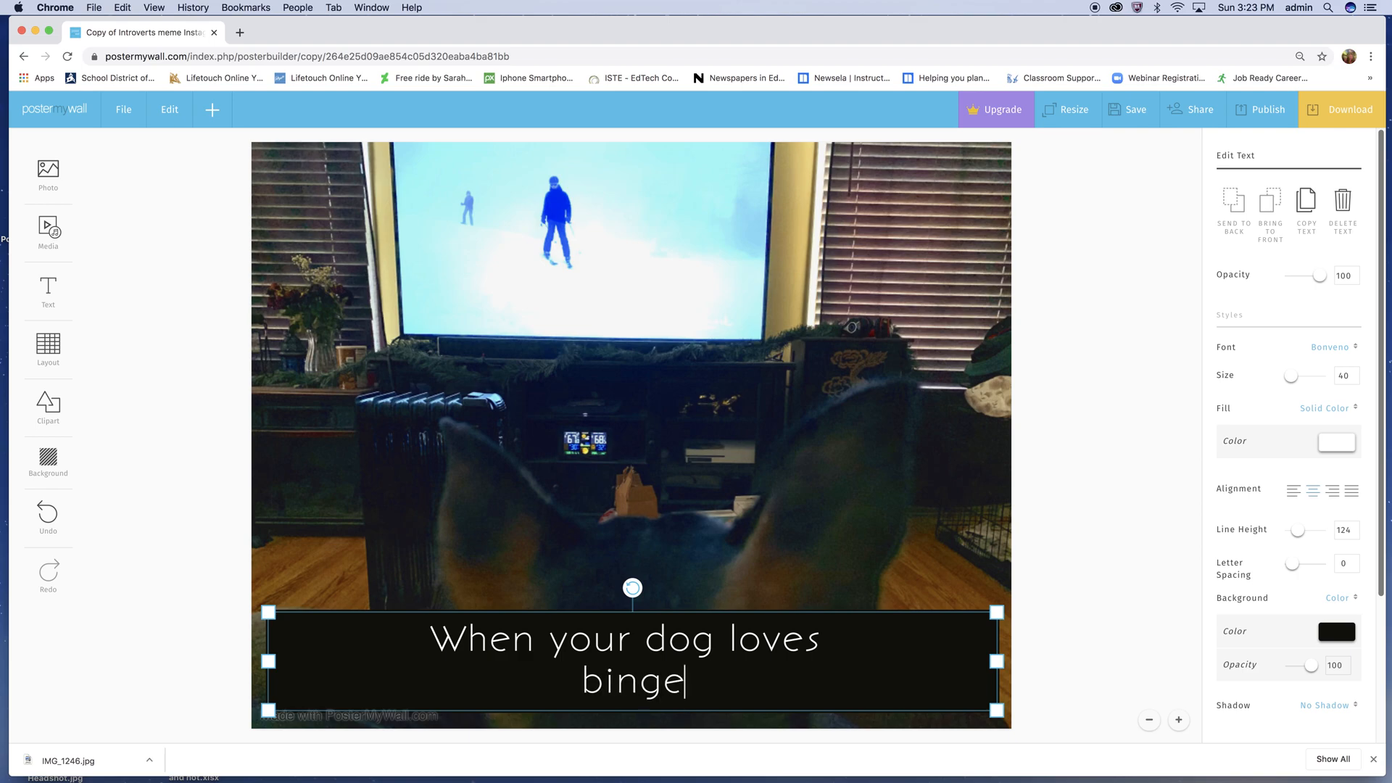
{"action": "type", "text": "-watchinh"}
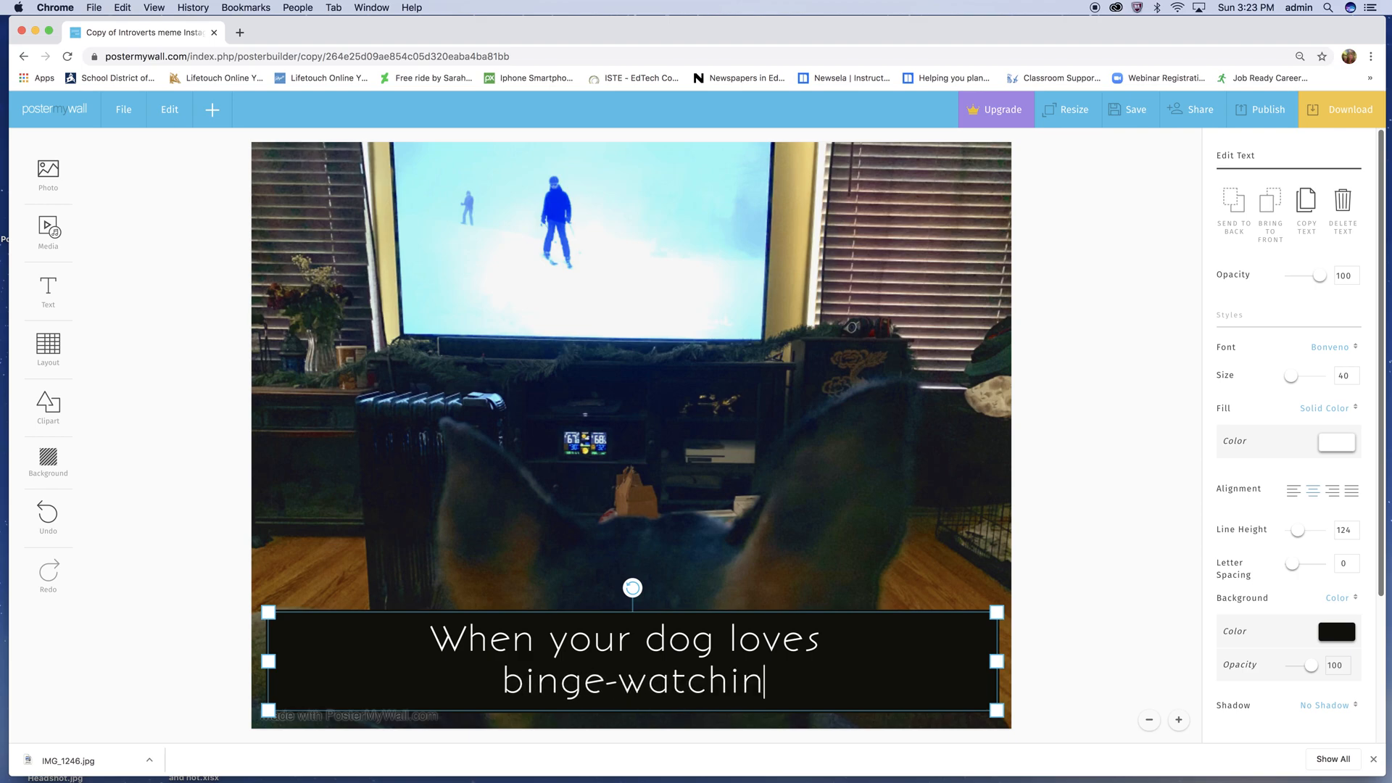
{"action": "key", "text": "BackSpace"}
{"action": "key", "text": "BackSpace"}
{"action": "type", "text": "g Hallmark"}
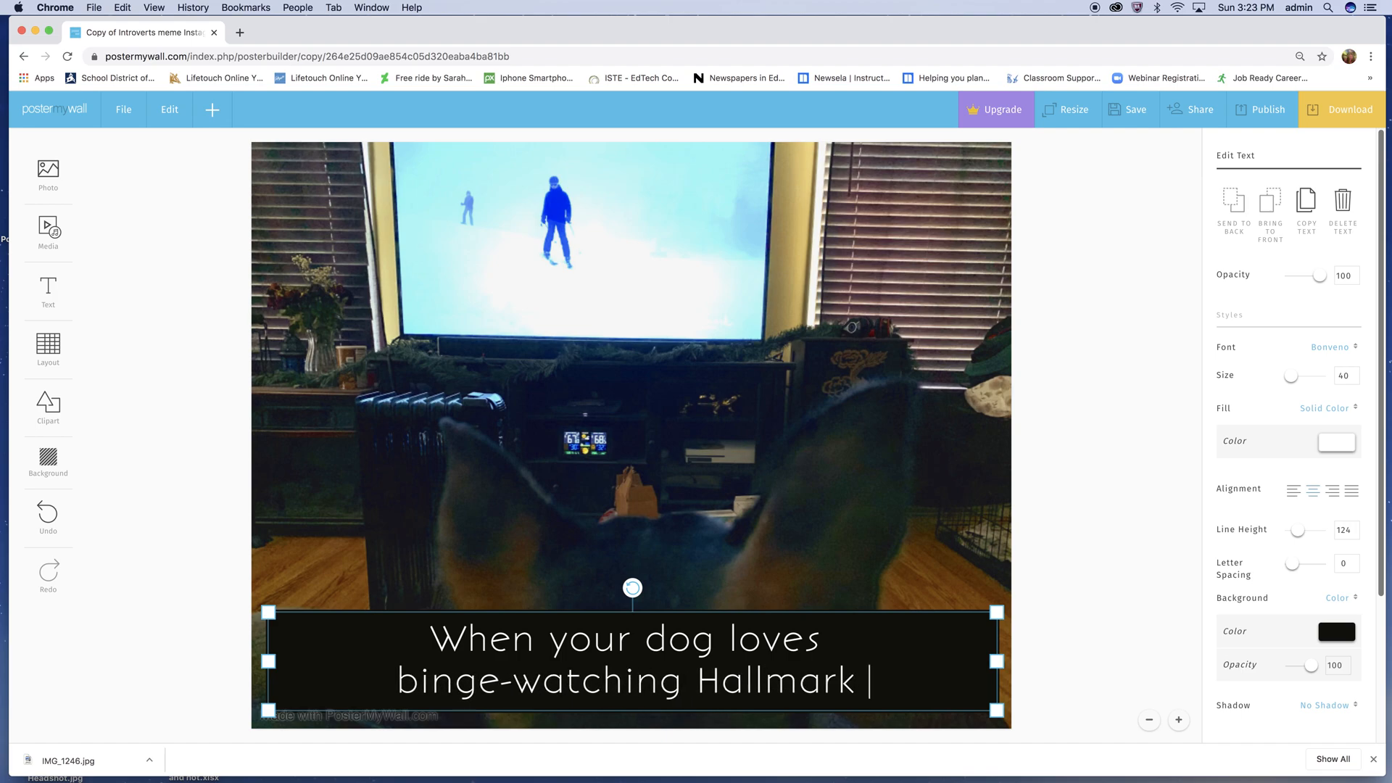
{"action": "type", "text": " movies"}
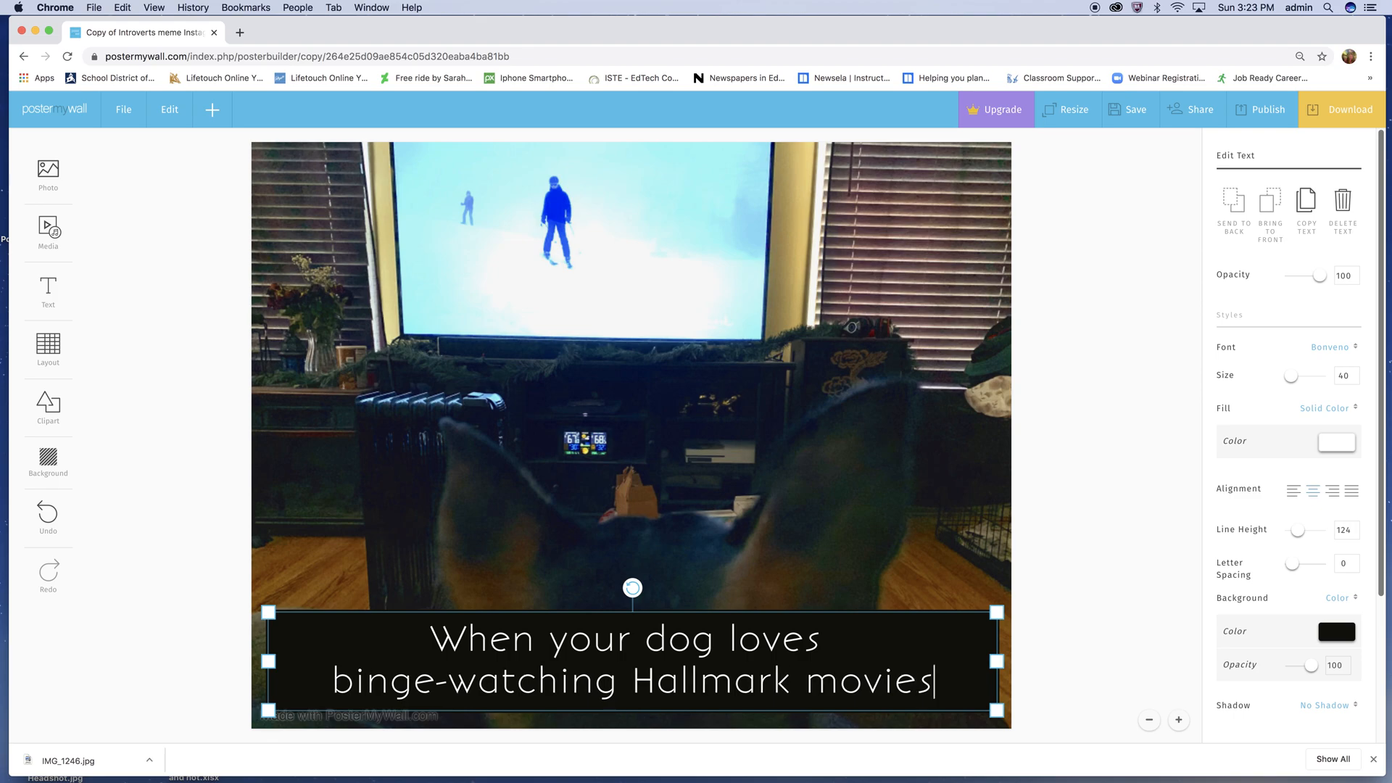
- Add a third caption line reading "as much as you do." and move the caption up so all three lines fit on the poster
{"action": "key", "text": "Return"}
{"action": "type", "text": "as "}
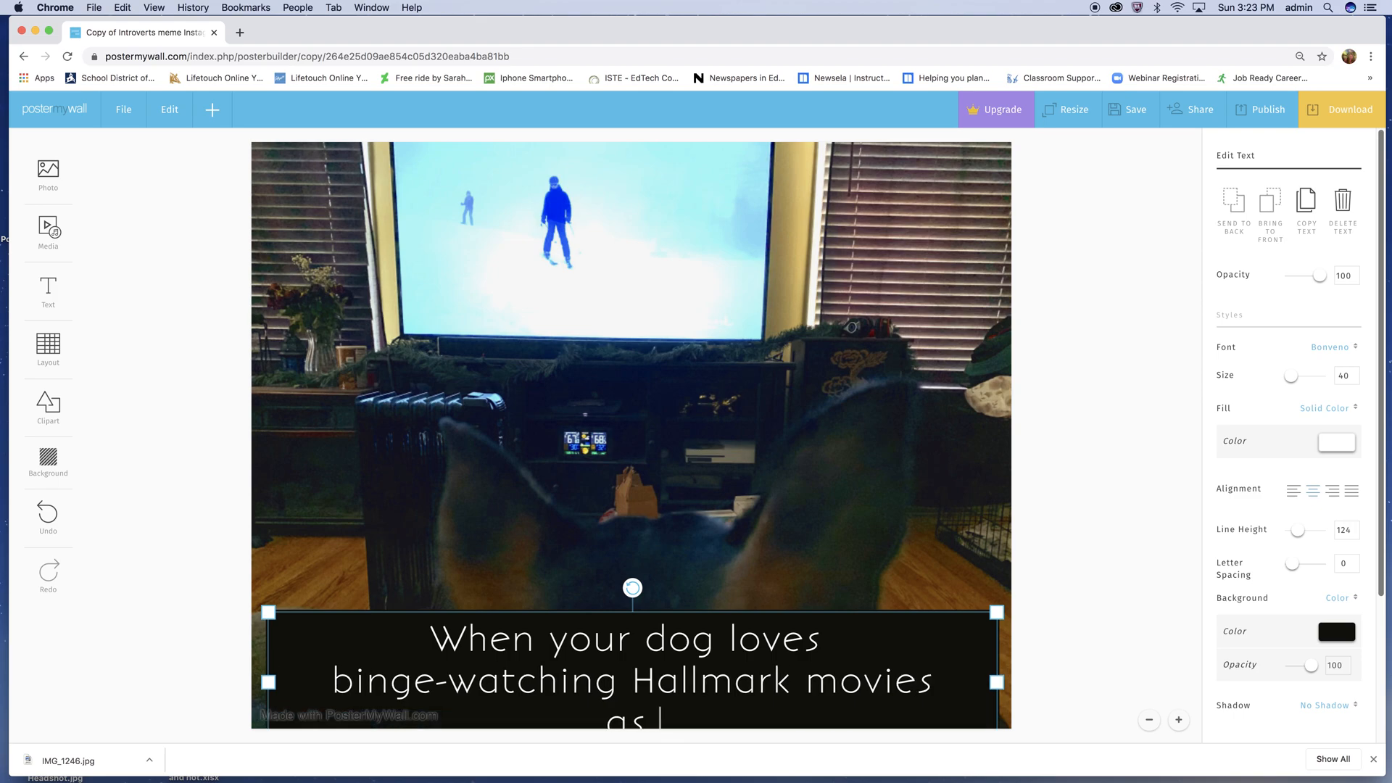
{"action": "type", "text": "mudh as you do!"}
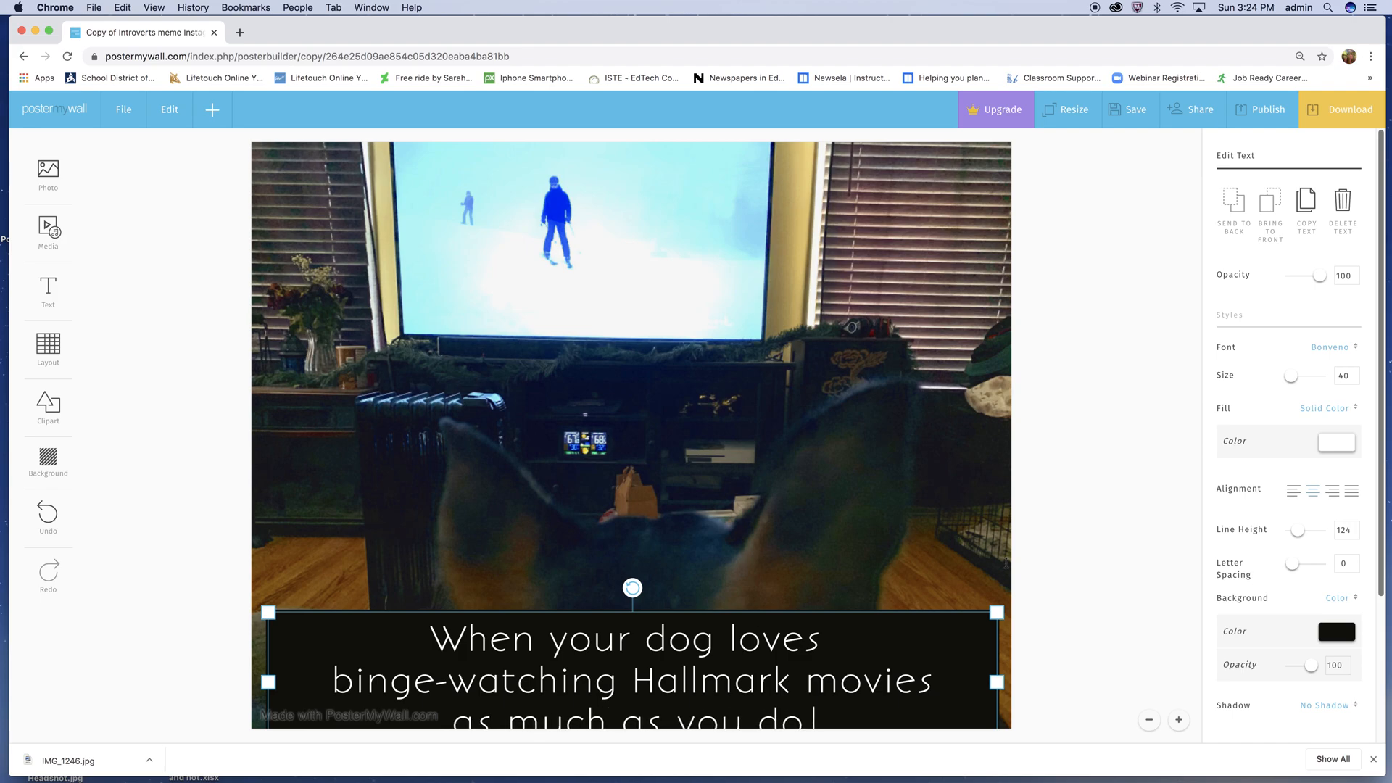
{"action": "key", "text": "BackSpace"}
{"action": "left_click", "coordinate": [227, 575]}
{"action": "left_click", "coordinate": [467, 666]}
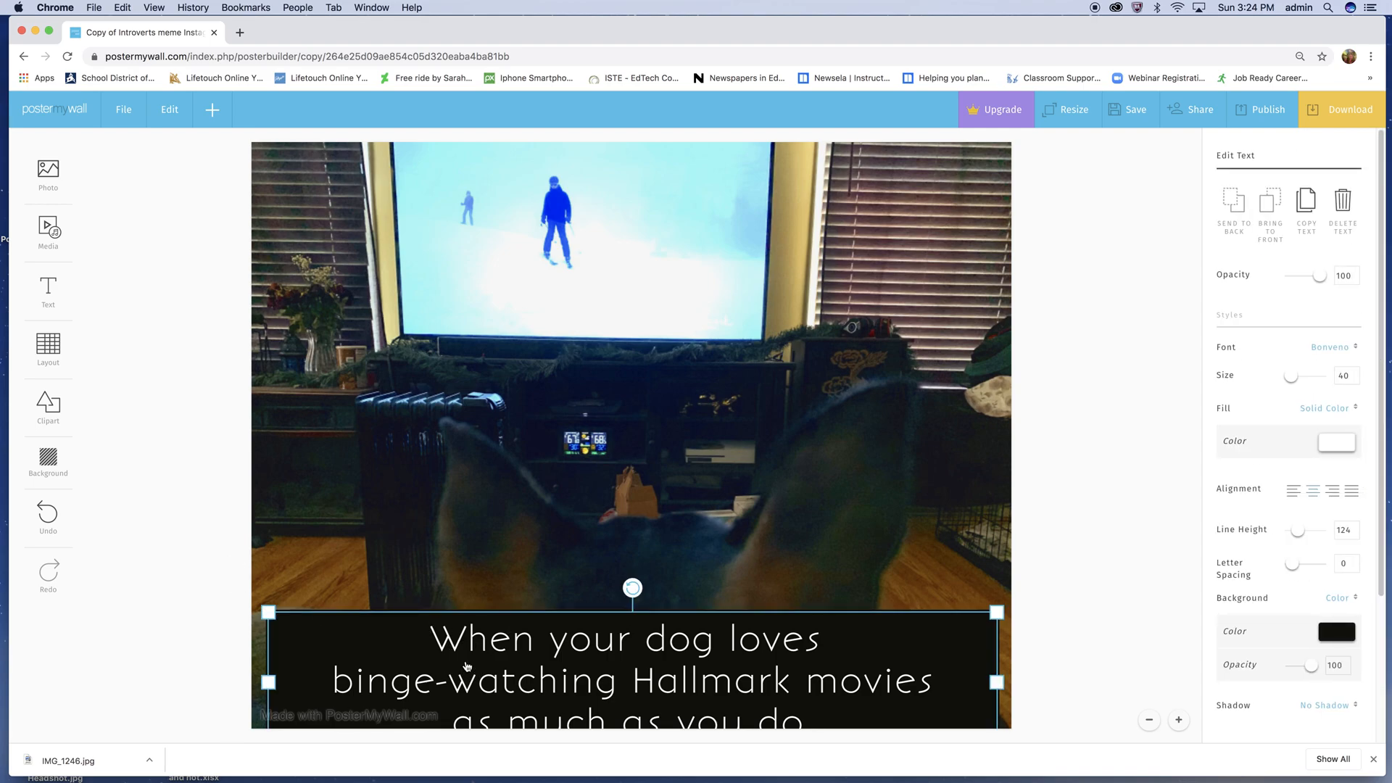
{"action": "type", "text": "."}
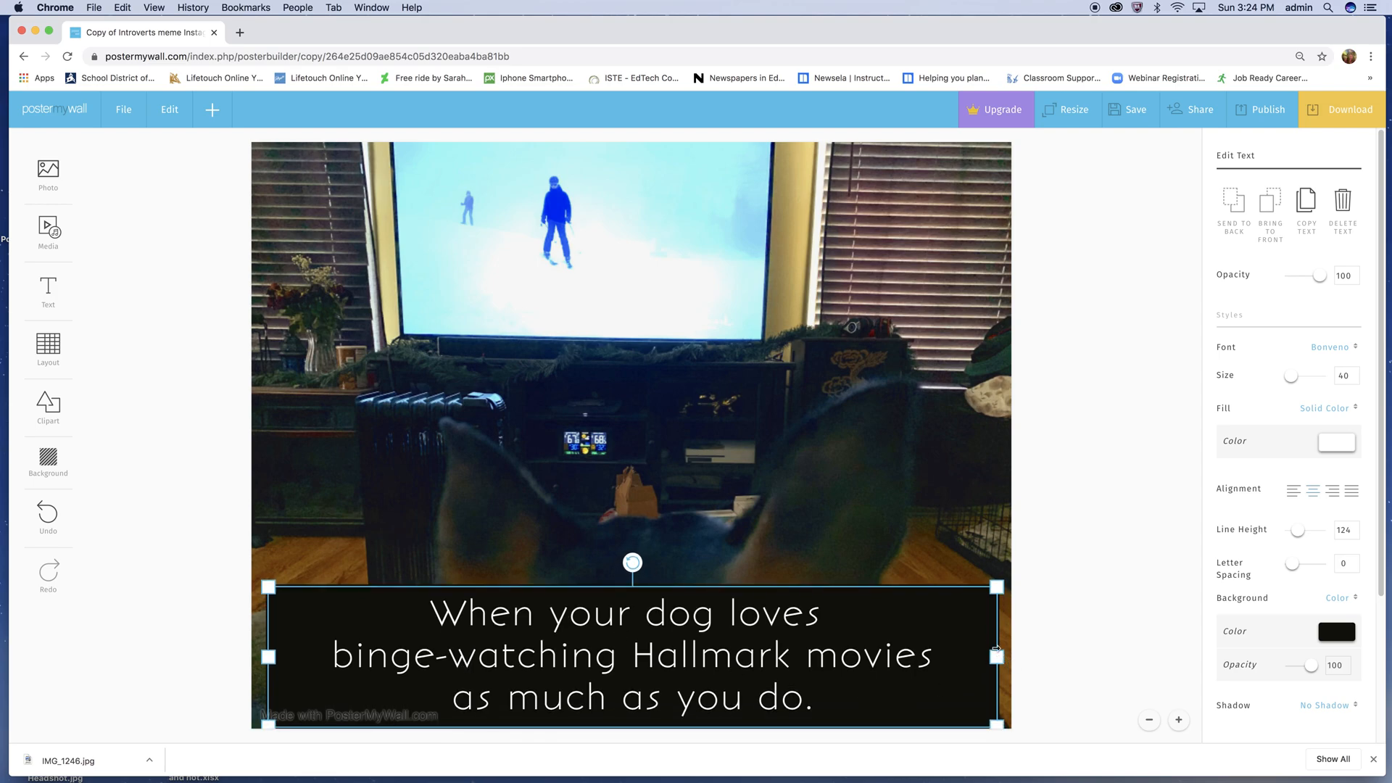
- Widen the caption box on both sides so its black band spans the poster's full width
{"action": "left_click_drag", "start_coordinate": [997, 658], "coordinate": [1012, 661]}
{"action": "left_click", "coordinate": [274, 657]}
{"action": "left_click_drag", "start_coordinate": [268, 656], "coordinate": [251, 657]}
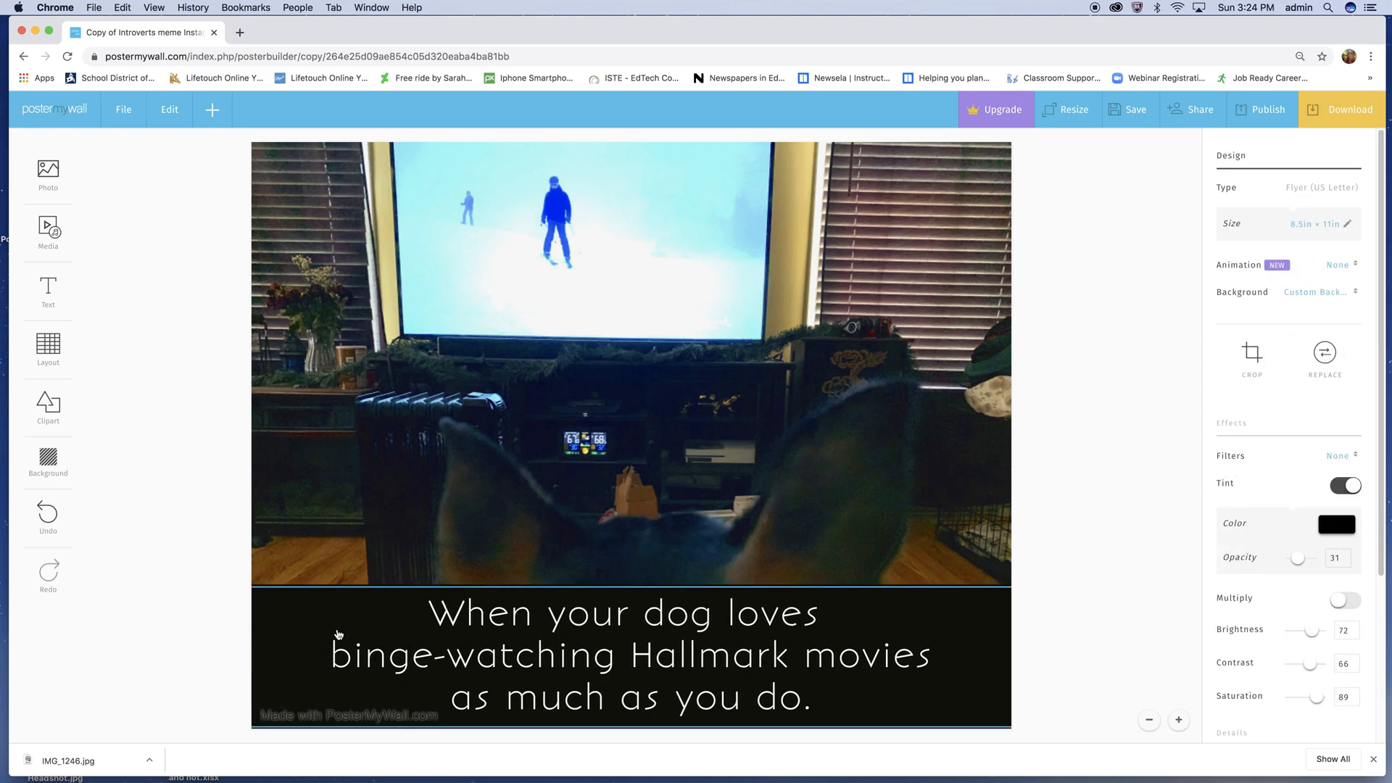
- Set the font size of the entire three-line caption to 30
{"action": "left_click", "coordinate": [415, 651]}
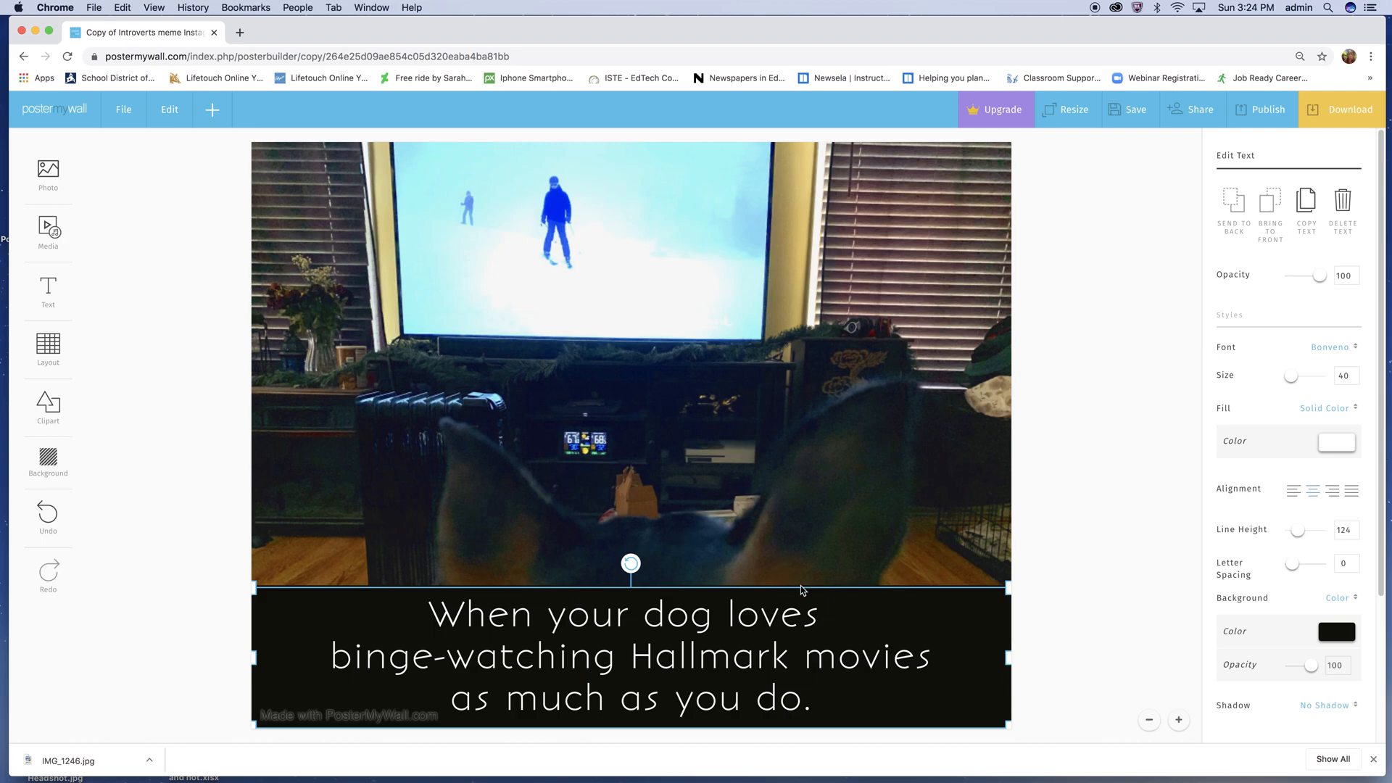
{"action": "left_click", "coordinate": [715, 618]}
{"action": "double_click", "coordinate": [714, 620]}
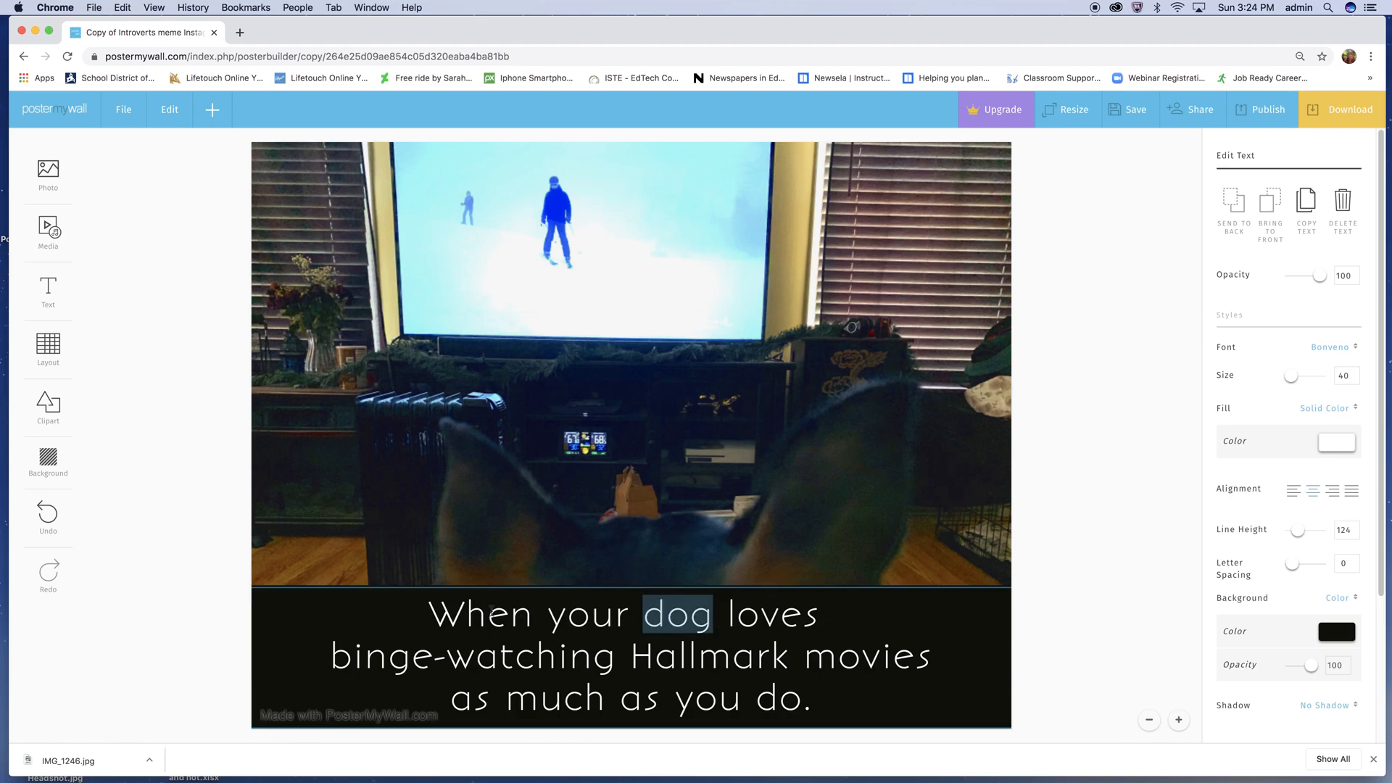
{"action": "left_click", "coordinate": [430, 609]}
{"action": "left_click_drag", "start_coordinate": [431, 609], "coordinate": [836, 708]}
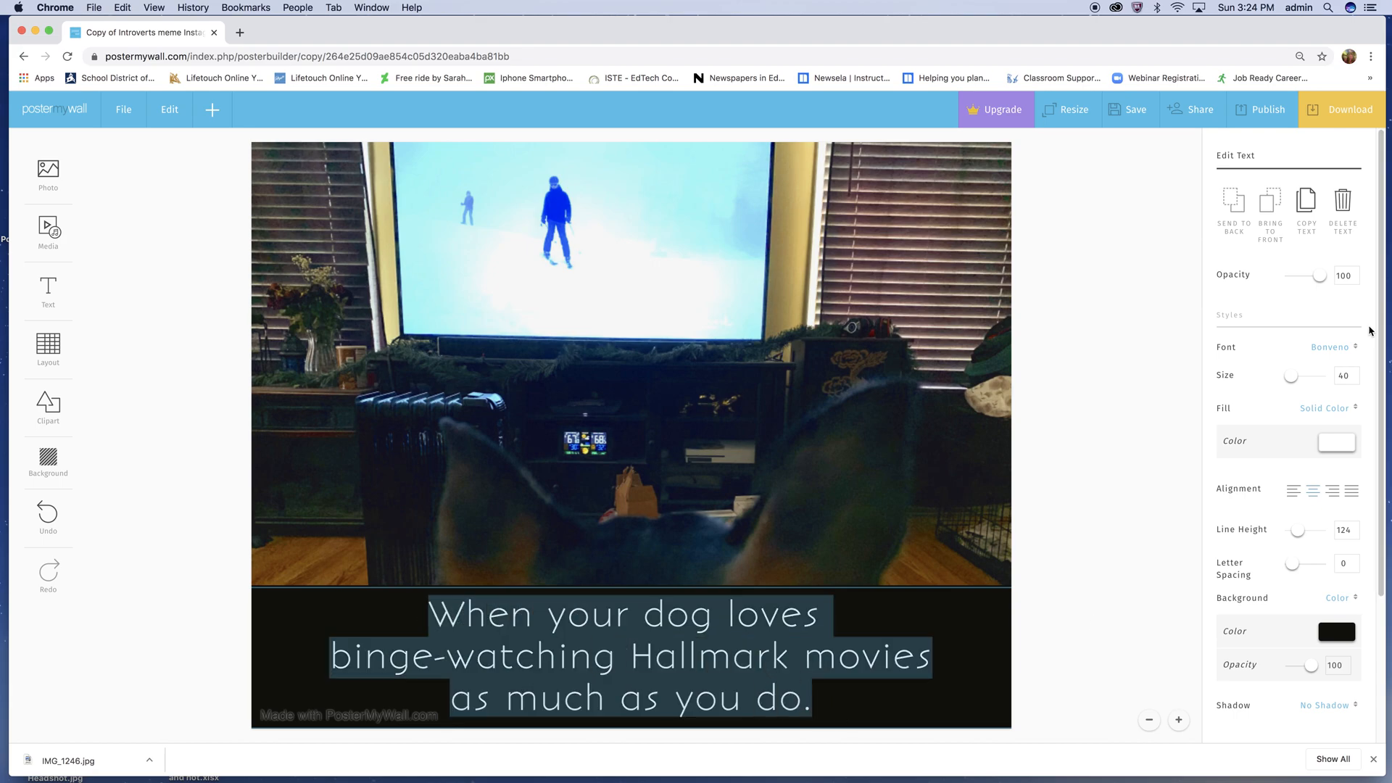
{"action": "left_click", "coordinate": [1290, 376]}
{"action": "left_click", "coordinate": [1350, 375]}
{"action": "double_click", "coordinate": [1349, 375]}
{"action": "type", "text": "3"}
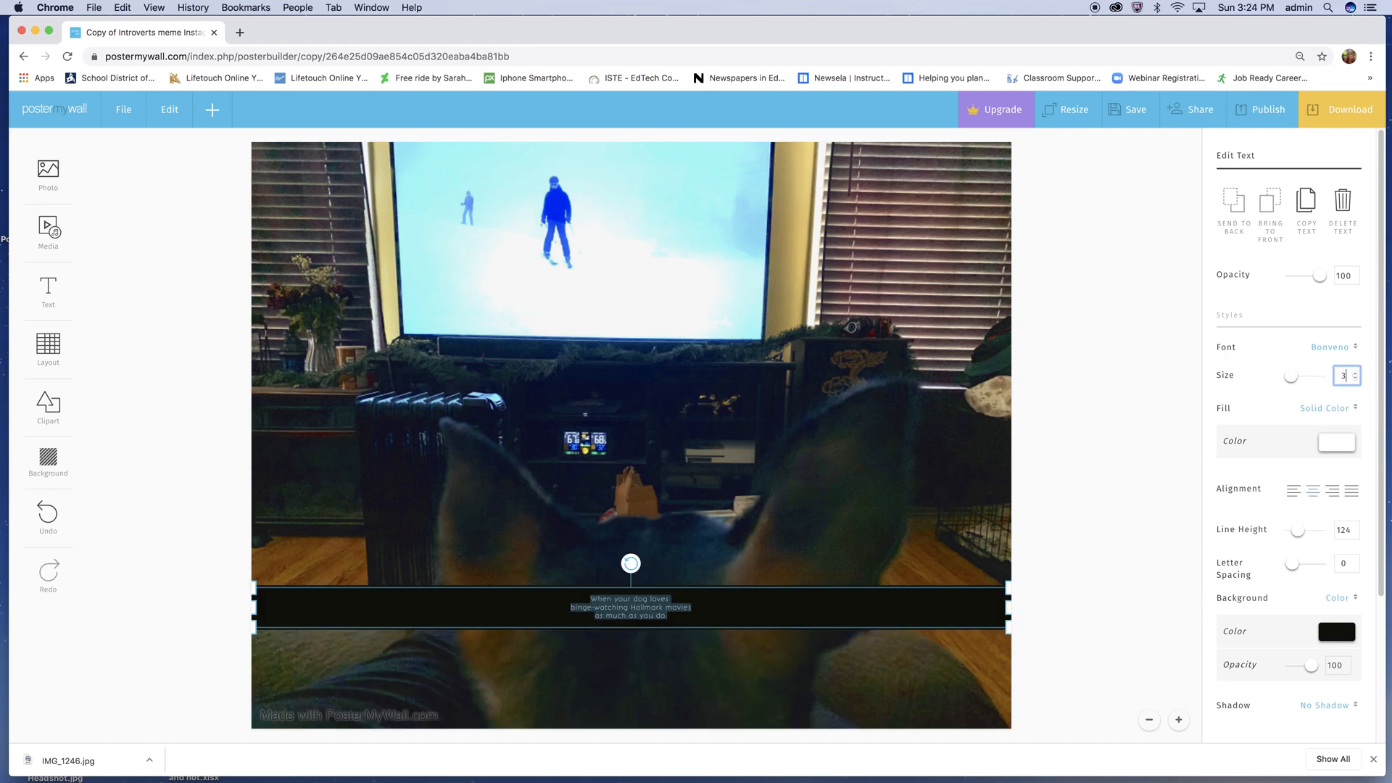
{"action": "type", "text": "0"}
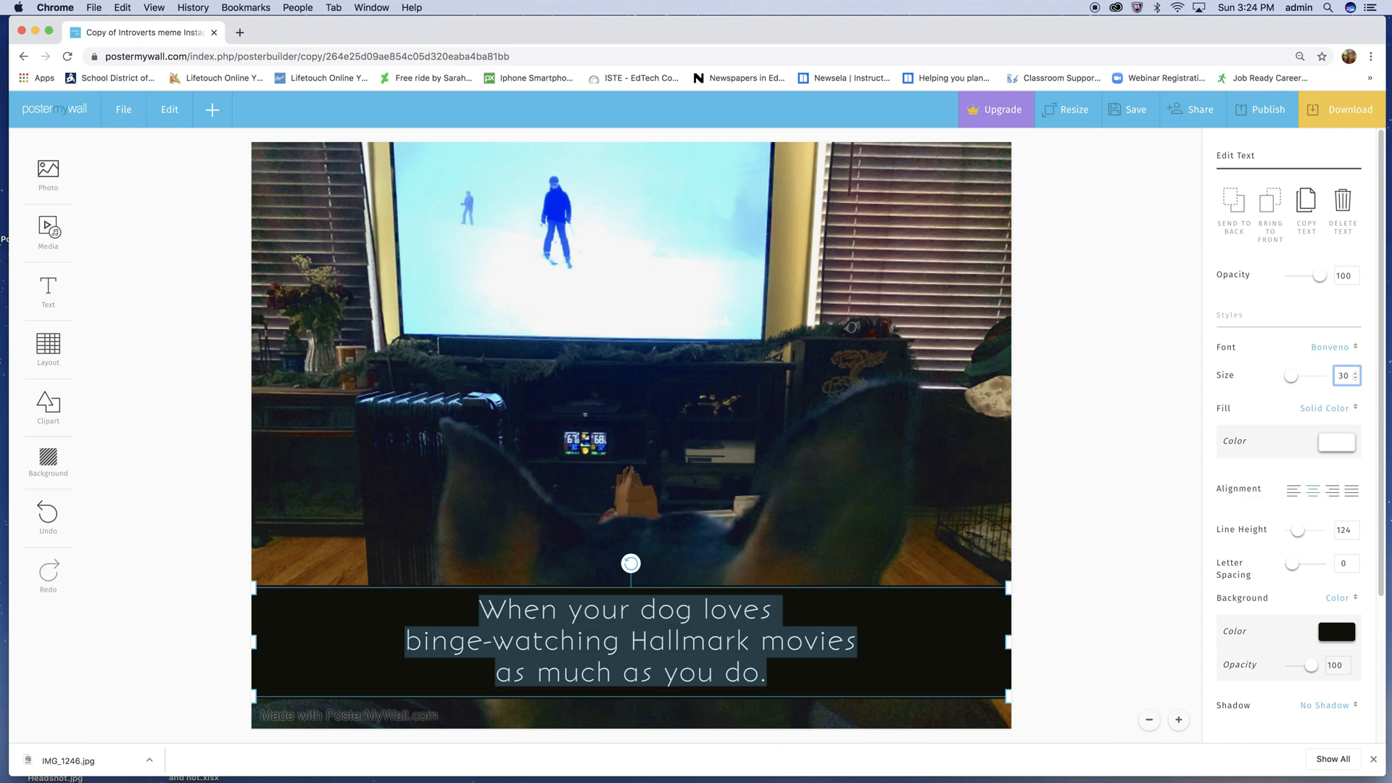
{"action": "left_click", "coordinate": [438, 614]}
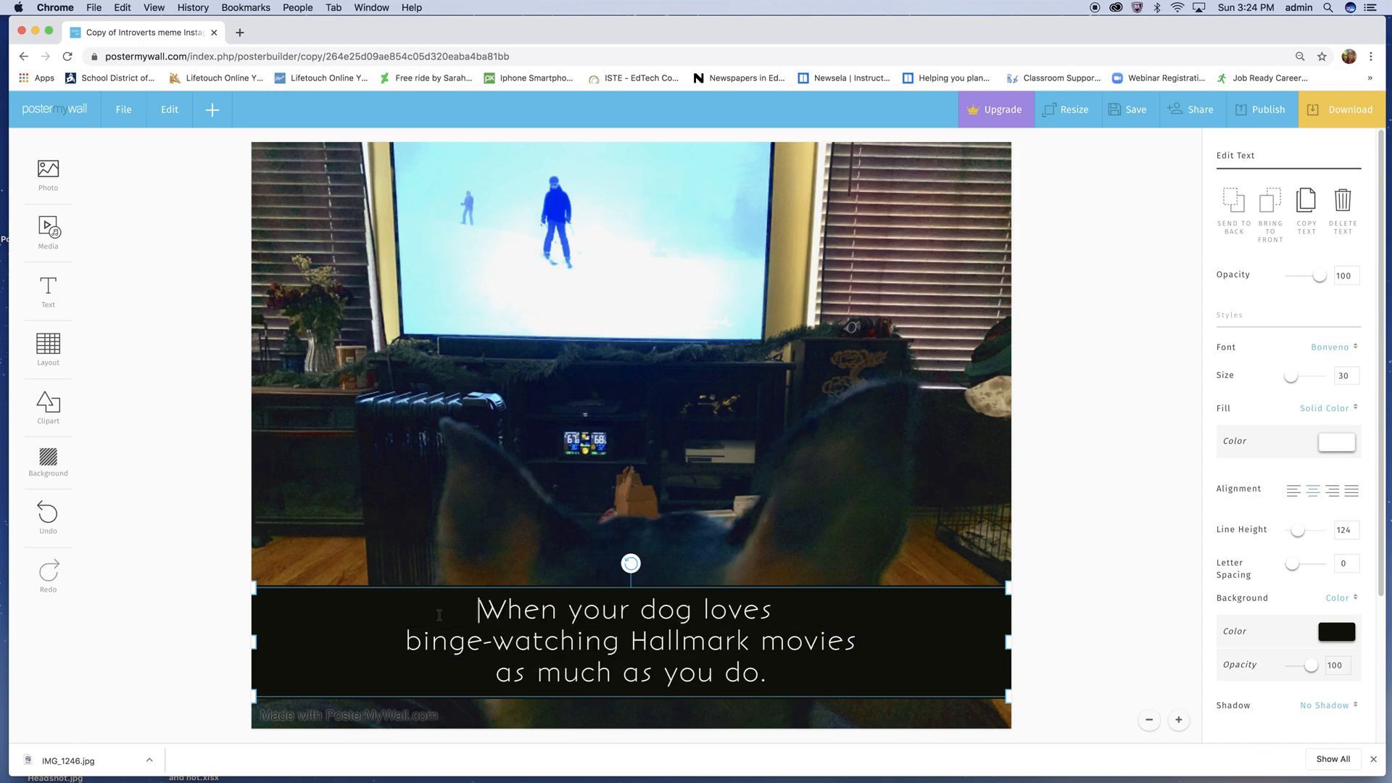
{"action": "left_click", "coordinate": [338, 582]}
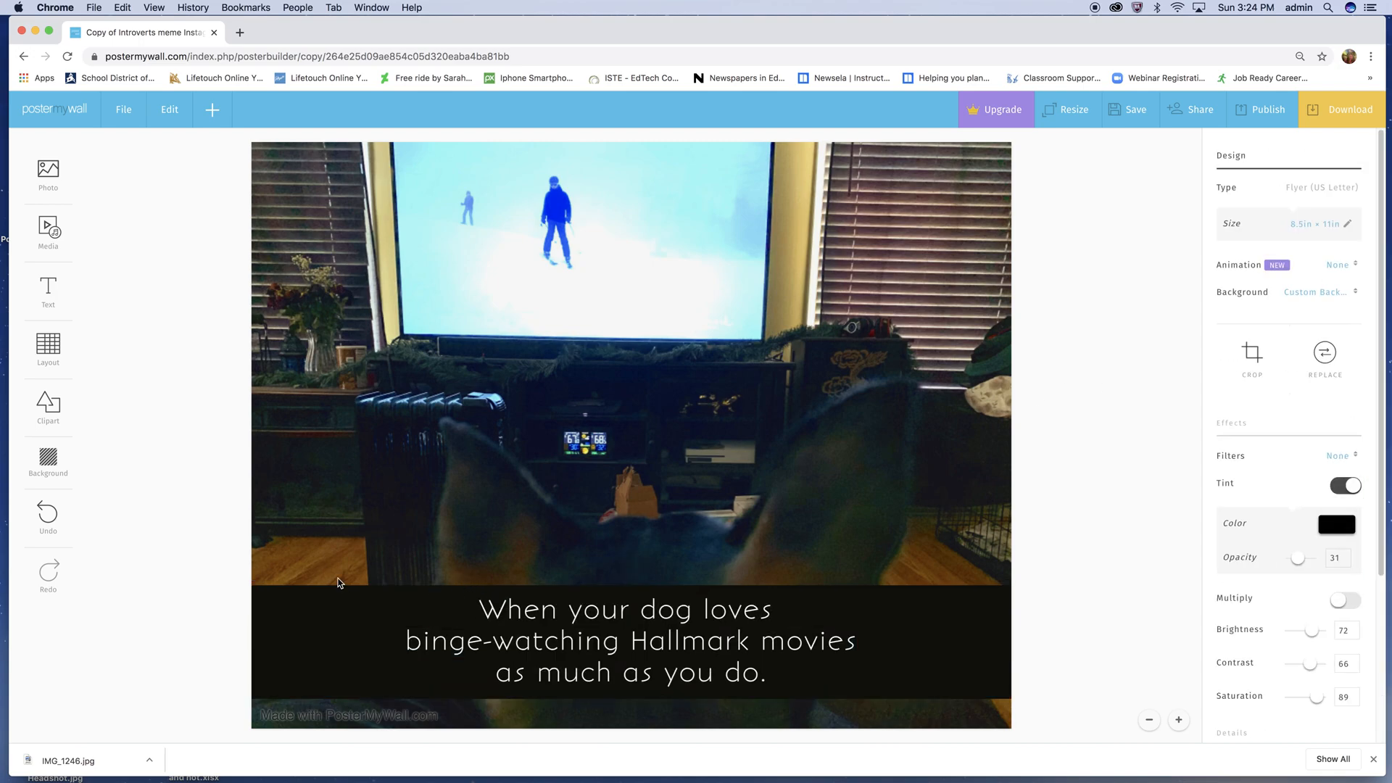
- Move the three-line caption band down to the poster's bottom edge
{"action": "left_click", "coordinate": [516, 632]}
{"action": "key", "text": "Down"}
{"action": "key", "text": "Down"}
{"action": "key", "text": "Down"}
{"action": "key", "text": "Down"}
{"action": "key", "text": "Down"}
{"action": "key", "text": "Down"}
{"action": "key", "text": "Down"}
{"action": "key", "text": "Down"}
{"action": "key", "text": "Down"}
{"action": "key", "text": "Down"}
{"action": "key", "text": "Down"}
{"action": "key", "text": "Down"}
{"action": "key", "text": "Down"}
{"action": "key", "text": "Down"}
{"action": "key", "text": "Down"}
{"action": "key", "text": "Down"}
{"action": "key", "text": "Down"}
{"action": "key", "text": "Down"}
{"action": "key", "text": "Down"}
{"action": "key", "text": "Down"}
{"action": "key", "text": "Down"}
{"action": "key", "text": "Down"}
{"action": "key", "text": "Down"}
{"action": "key", "text": "Down"}
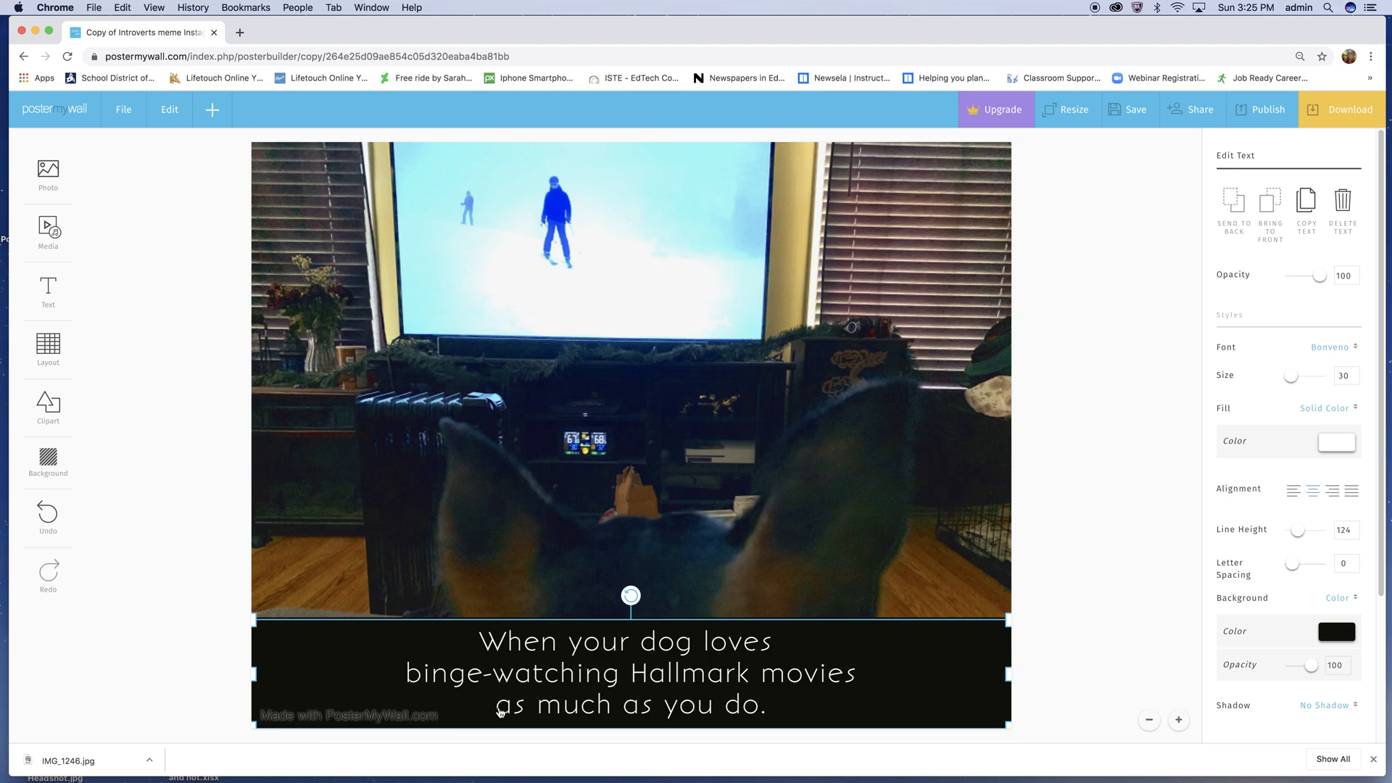
- Change the font of the entire caption to Cabin Bold
{"action": "left_click", "coordinate": [490, 639]}
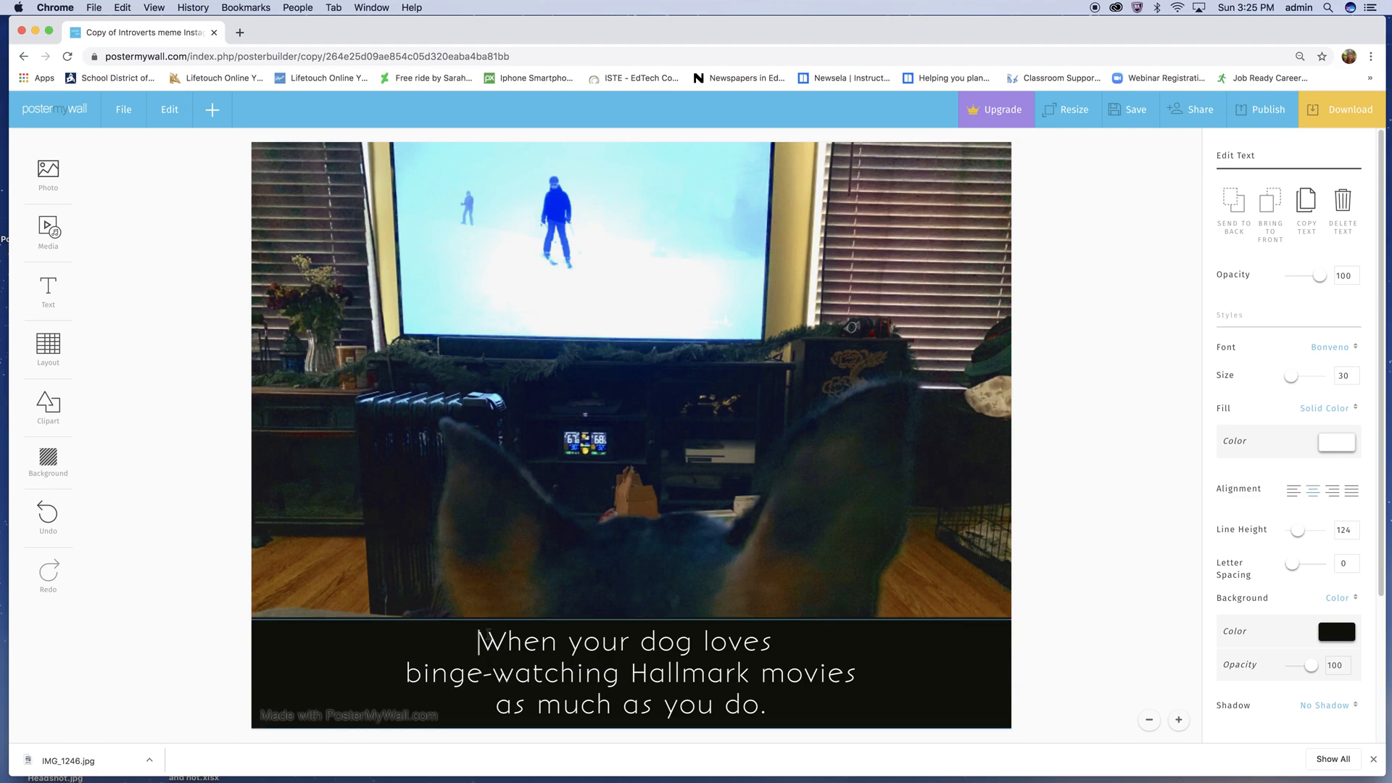
{"action": "left_click_drag", "start_coordinate": [482, 642], "coordinate": [850, 724]}
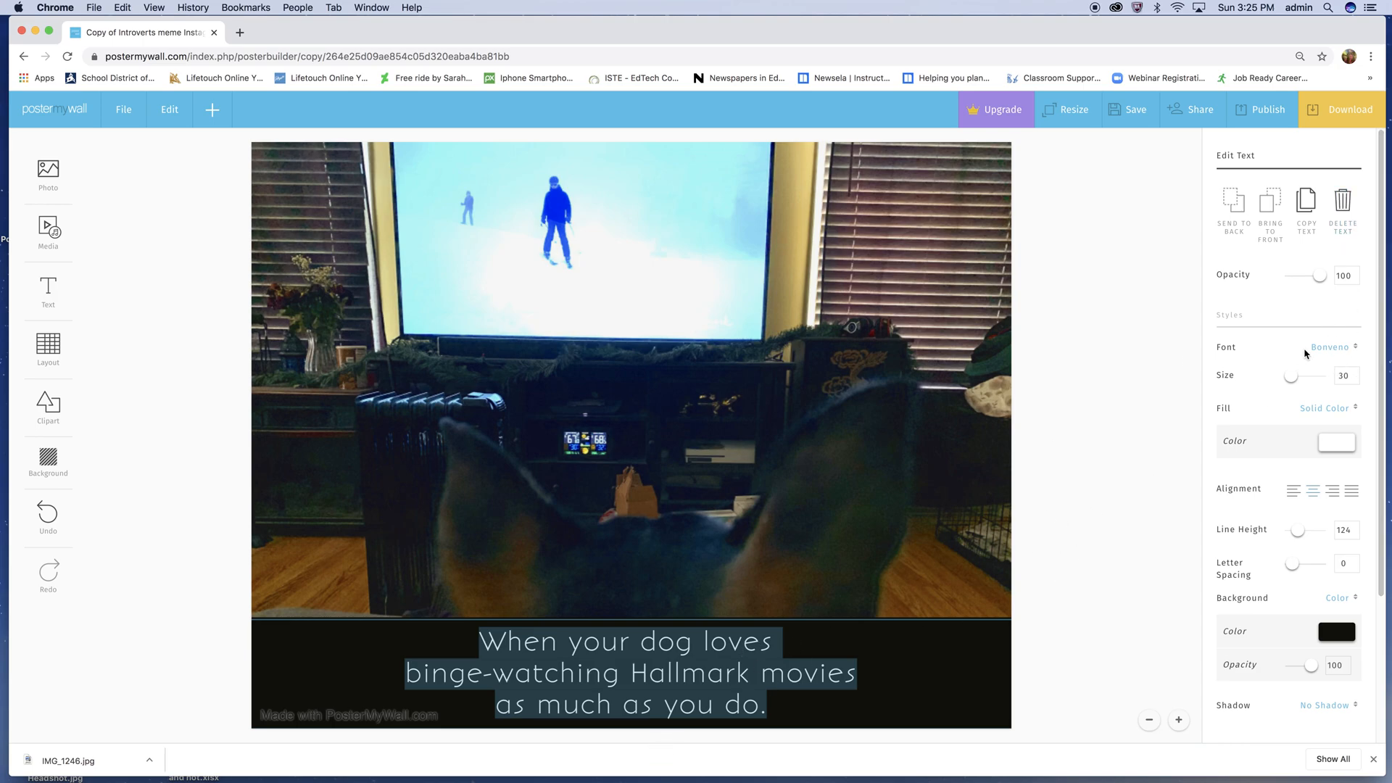
{"action": "left_click", "coordinate": [1346, 350]}
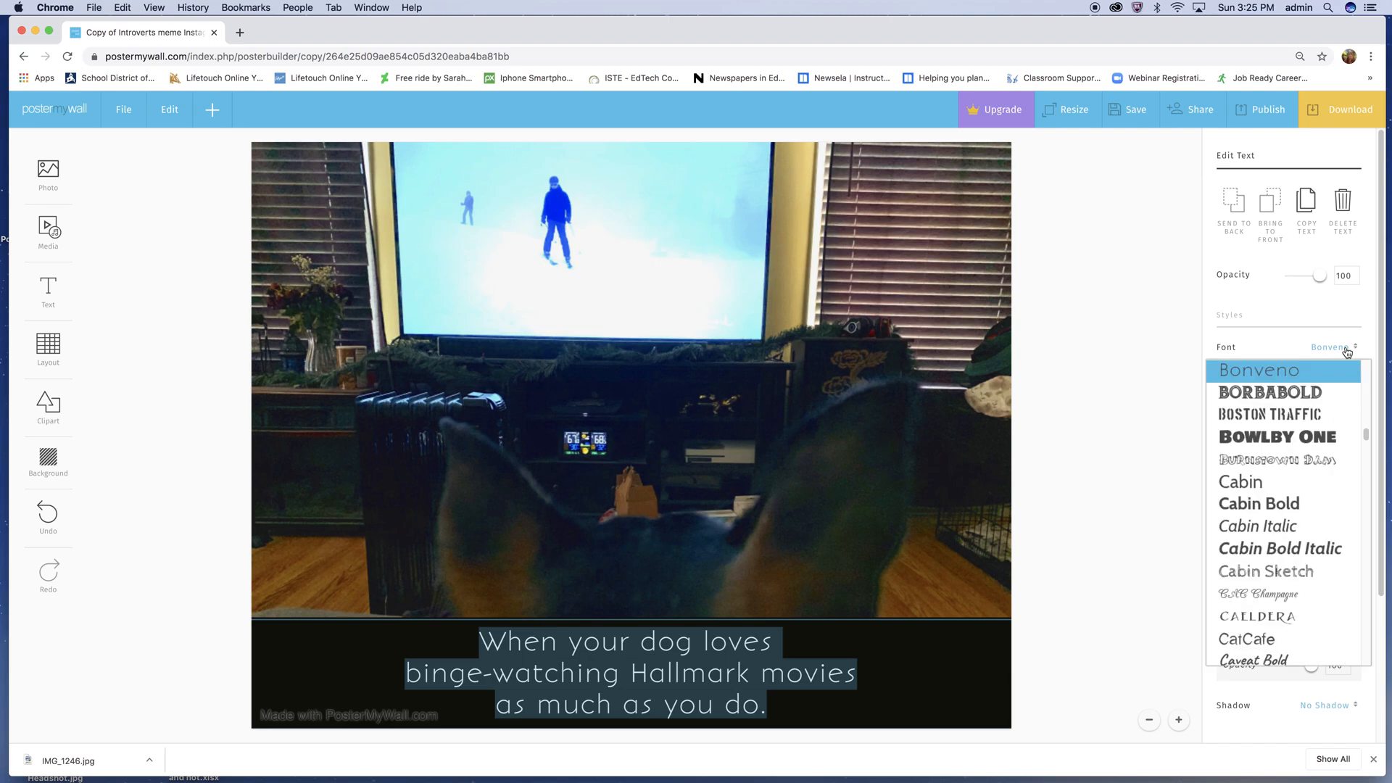
{"action": "left_click", "coordinate": [1309, 504]}
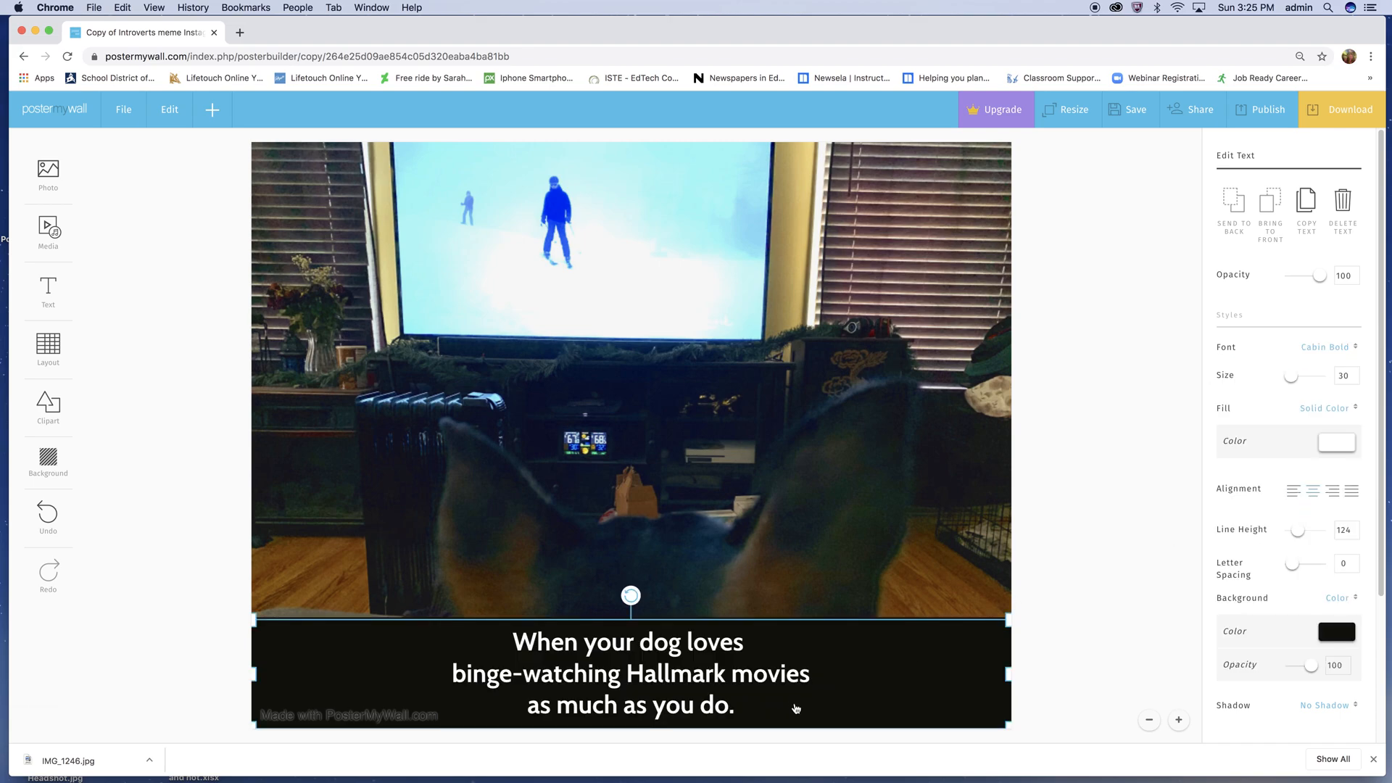
- Increase the font size of the entire caption to 34
{"action": "left_click", "coordinate": [517, 642]}
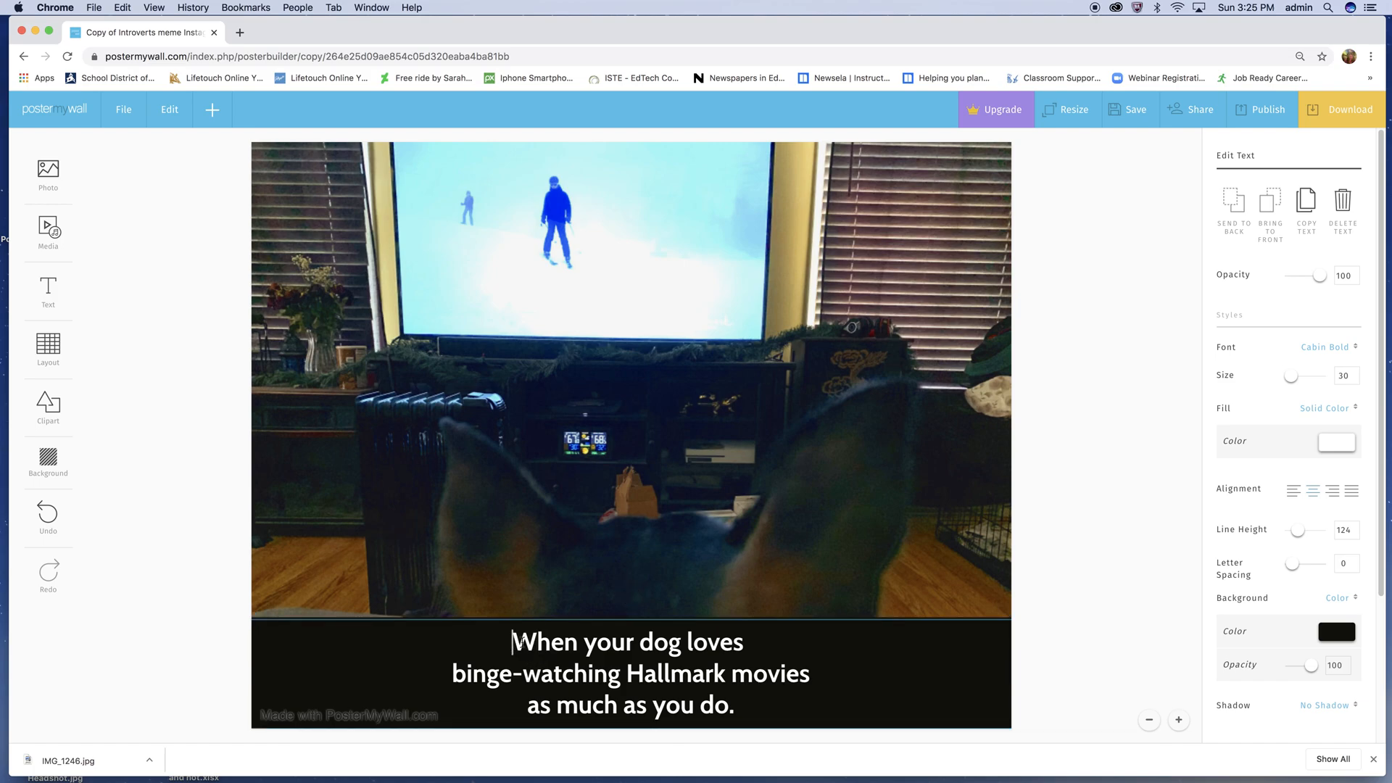
{"action": "left_click_drag", "start_coordinate": [519, 641], "coordinate": [735, 707]}
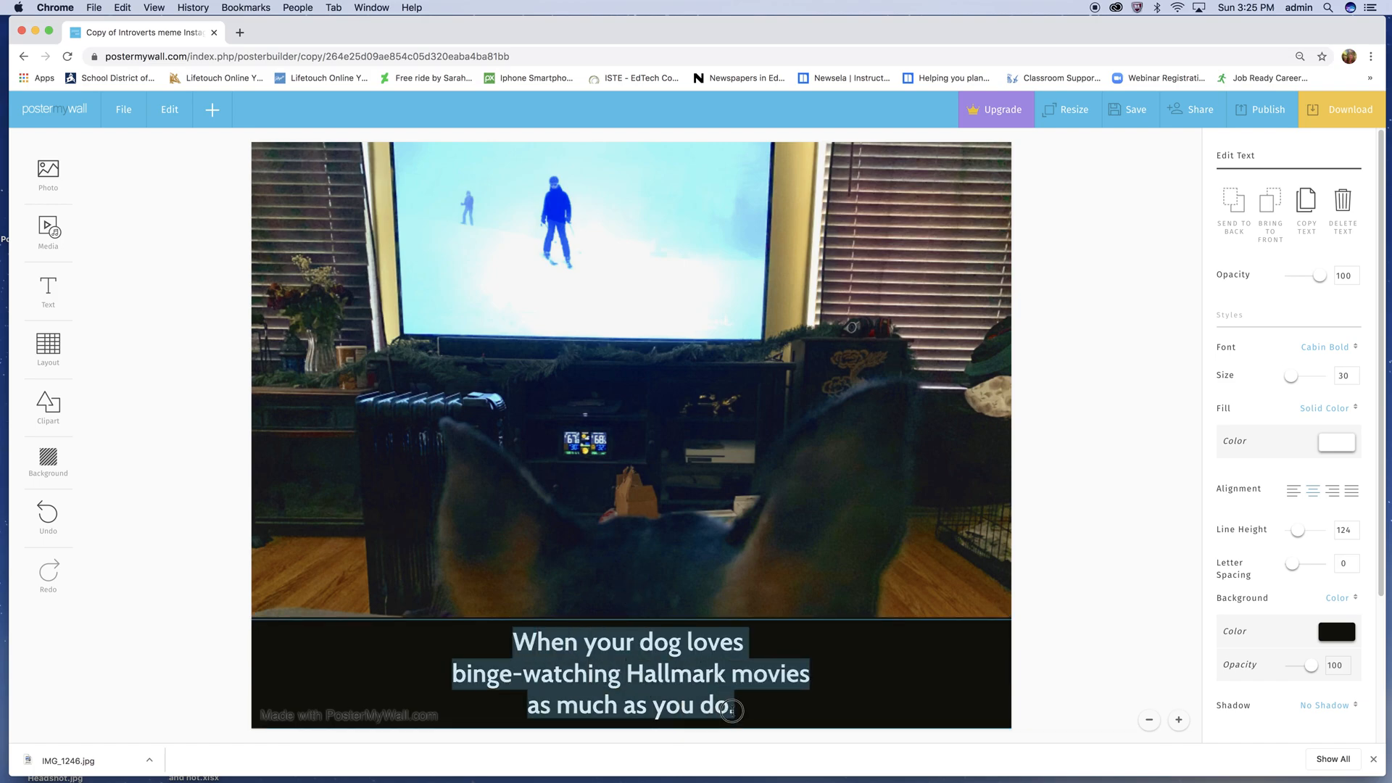
{"action": "left_click", "coordinate": [1355, 370]}
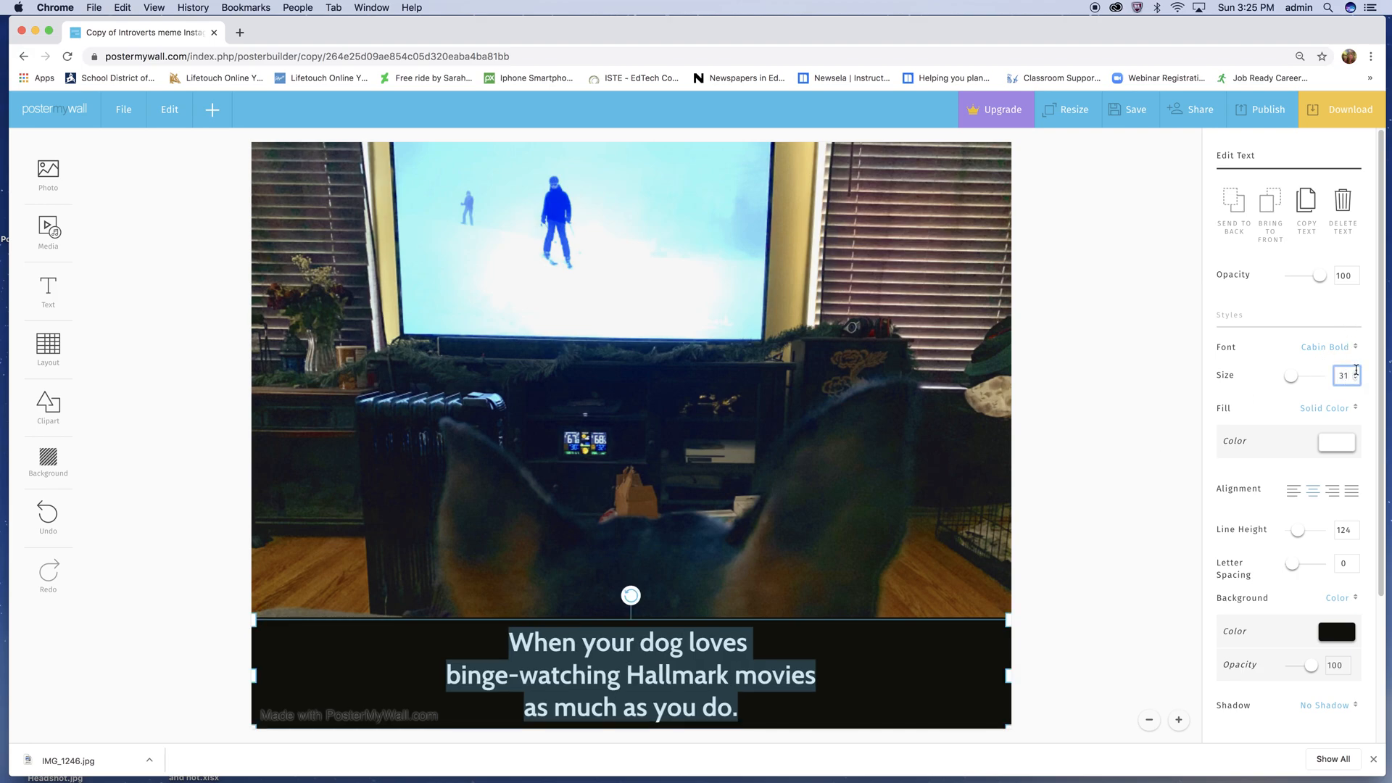
{"action": "left_click", "coordinate": [1356, 372]}
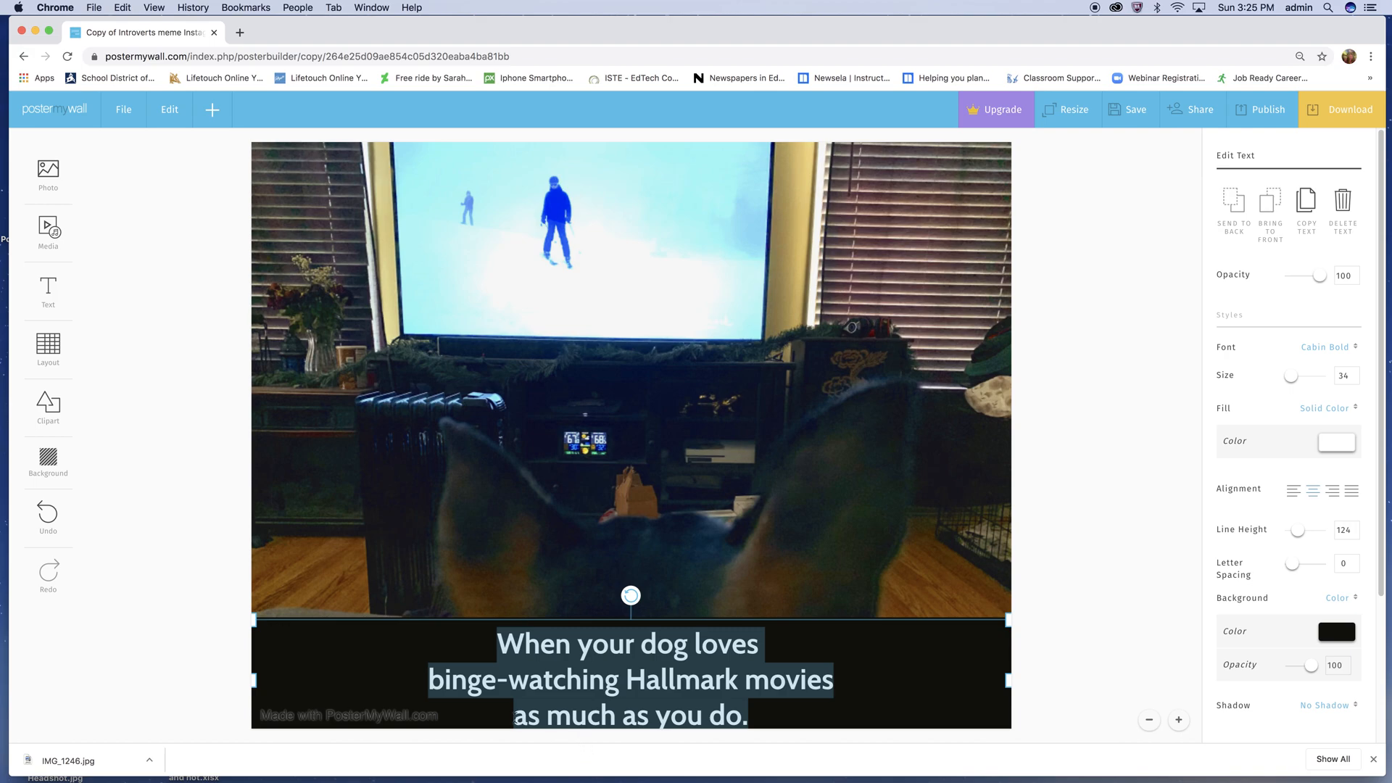
- Join "as much as you do." onto the caption's second line and move the two-line caption down to the poster's bottom edge
{"action": "left_click", "coordinate": [513, 715]}
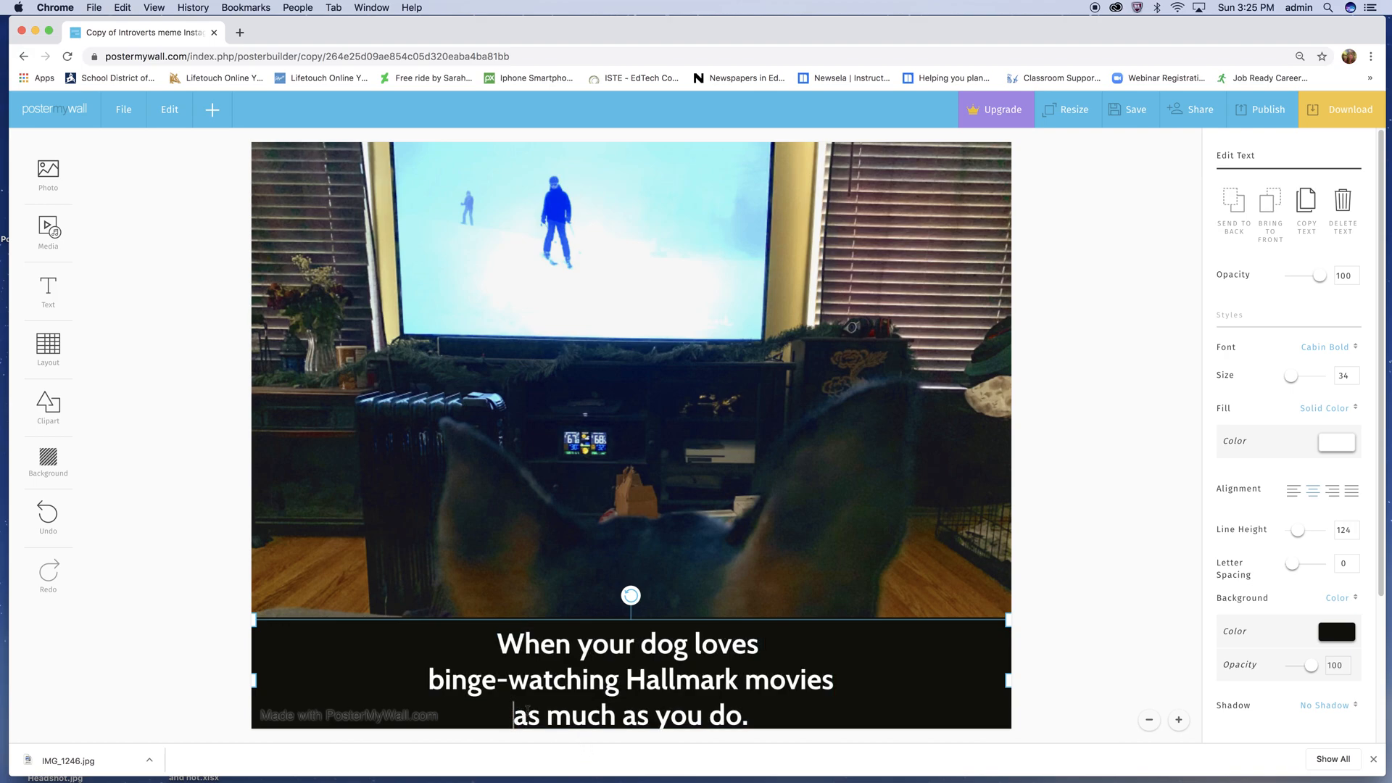
{"action": "key", "text": "BackSpace"}
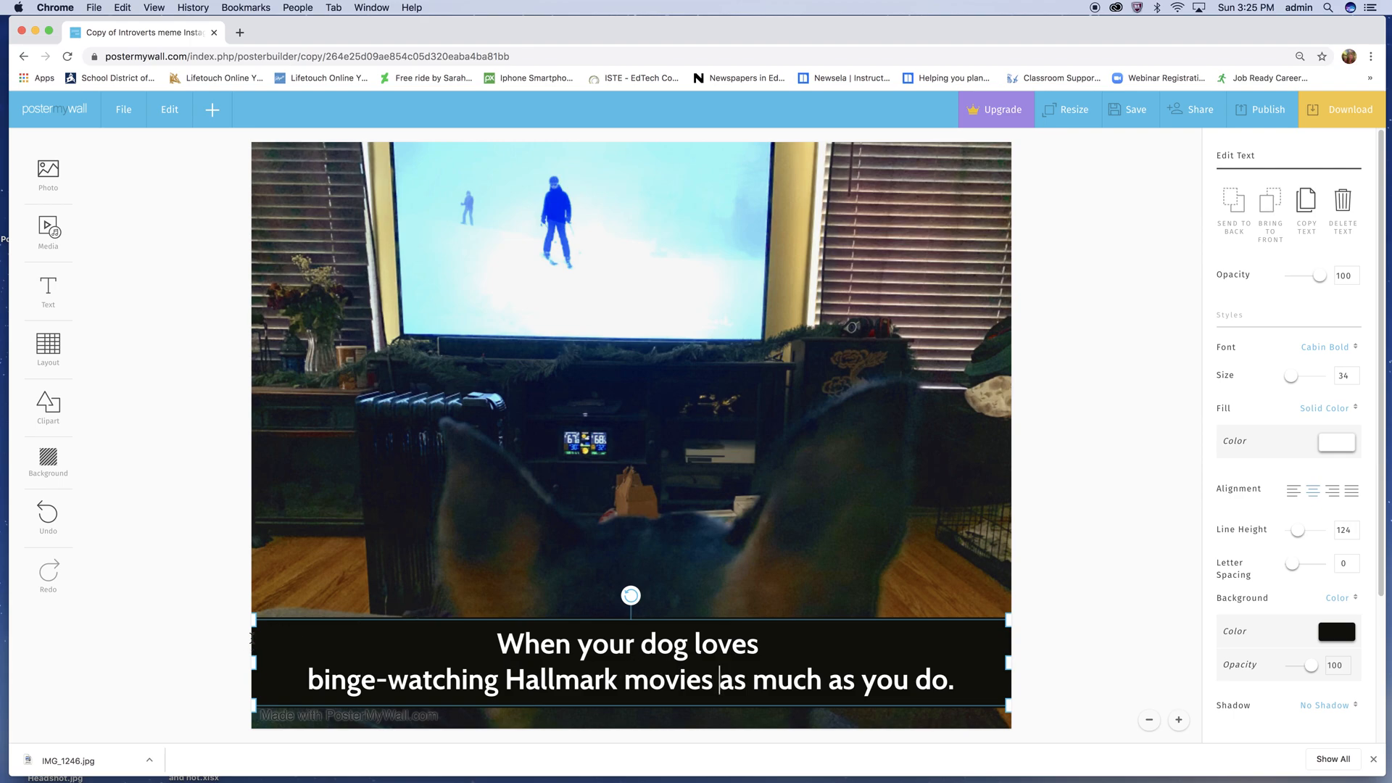
{"action": "left_click", "coordinate": [499, 642]}
{"action": "left_click_drag", "start_coordinate": [537, 639], "coordinate": [501, 664]}
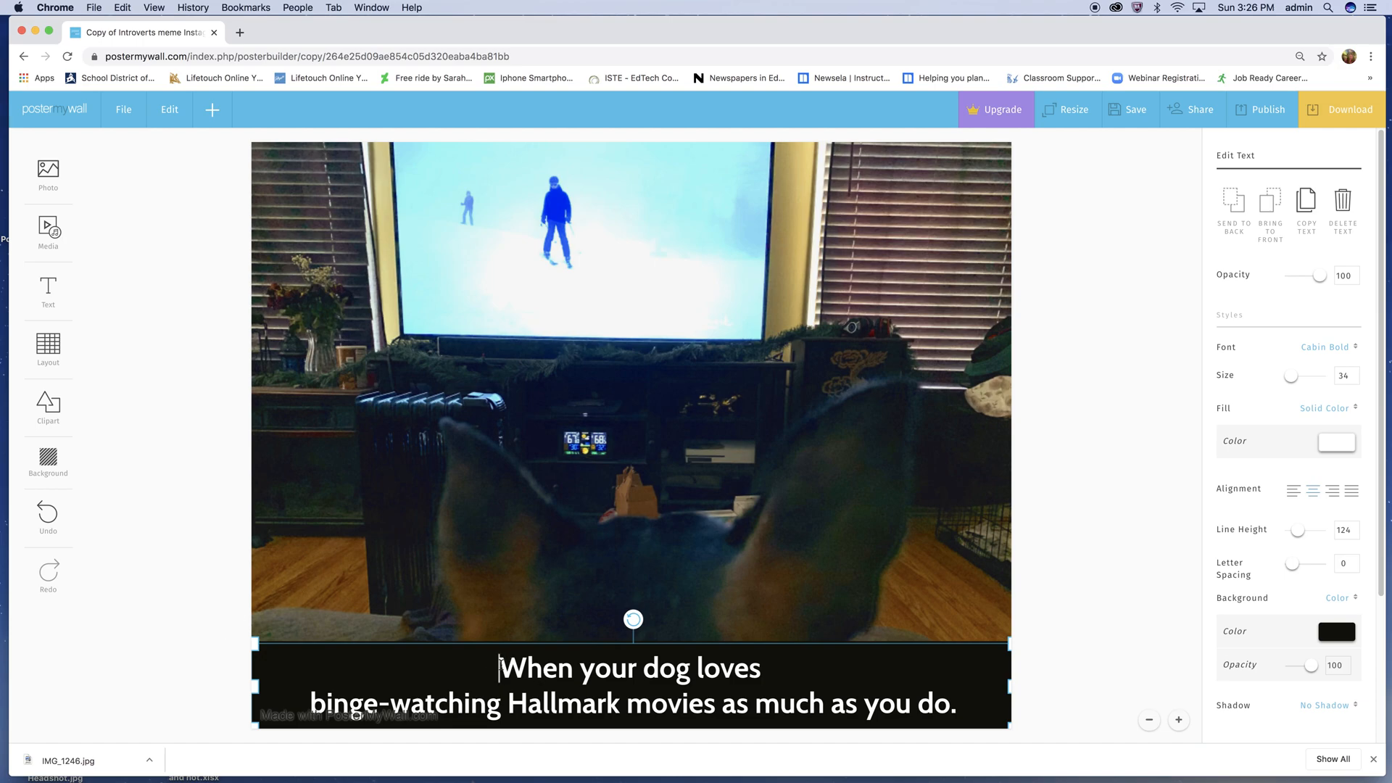
- Nudge the two-line caption band slightly up and left and set the caption's font size to 35
{"action": "mouse_move", "coordinate": [499, 666]}
{"action": "left_mouse_down"}
{"action": "mouse_move", "coordinate": [532, 669]}
{"action": "mouse_move", "coordinate": [495, 660]}
{"action": "left_mouse_up"}
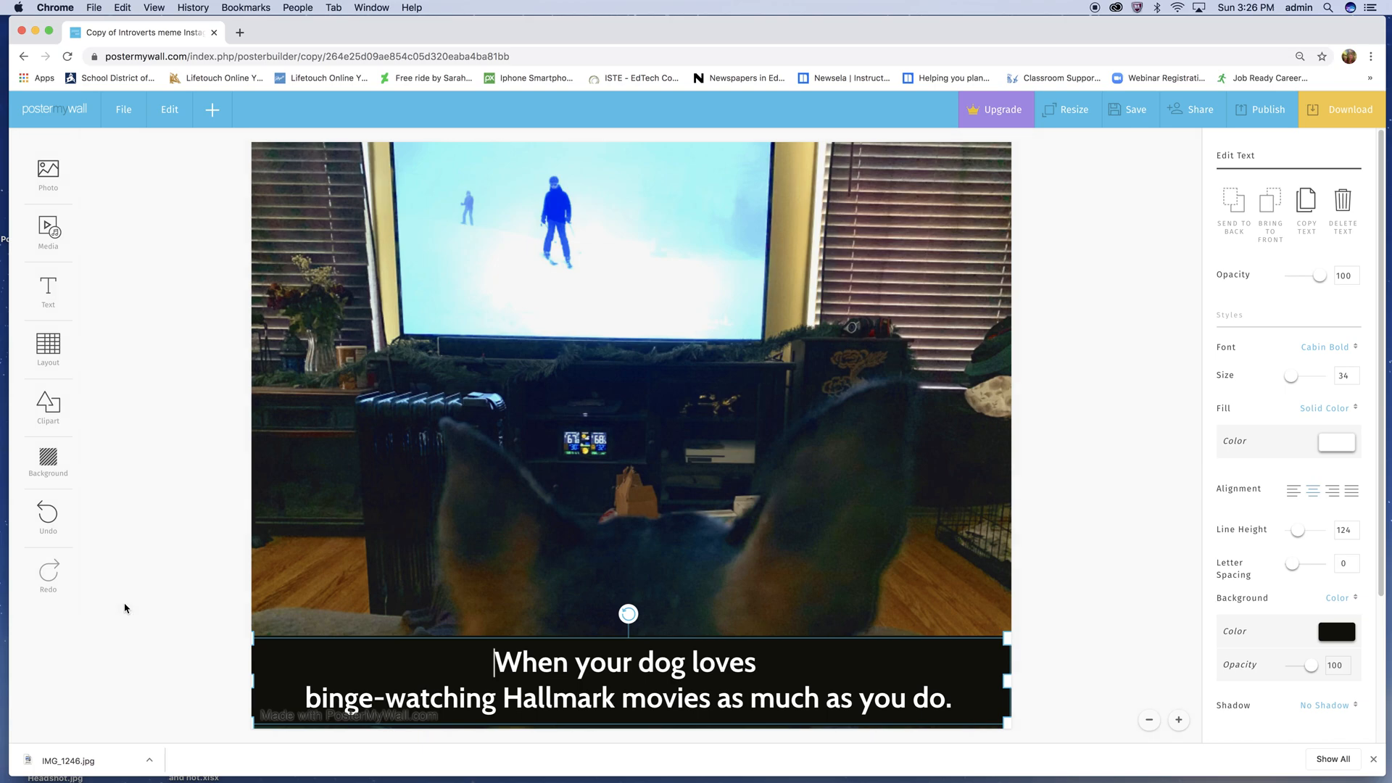
{"action": "left_click", "coordinate": [125, 608]}
{"action": "left_click", "coordinate": [488, 659]}
{"action": "left_click", "coordinate": [498, 660]}
{"action": "left_click_drag", "start_coordinate": [498, 660], "coordinate": [1052, 745]}
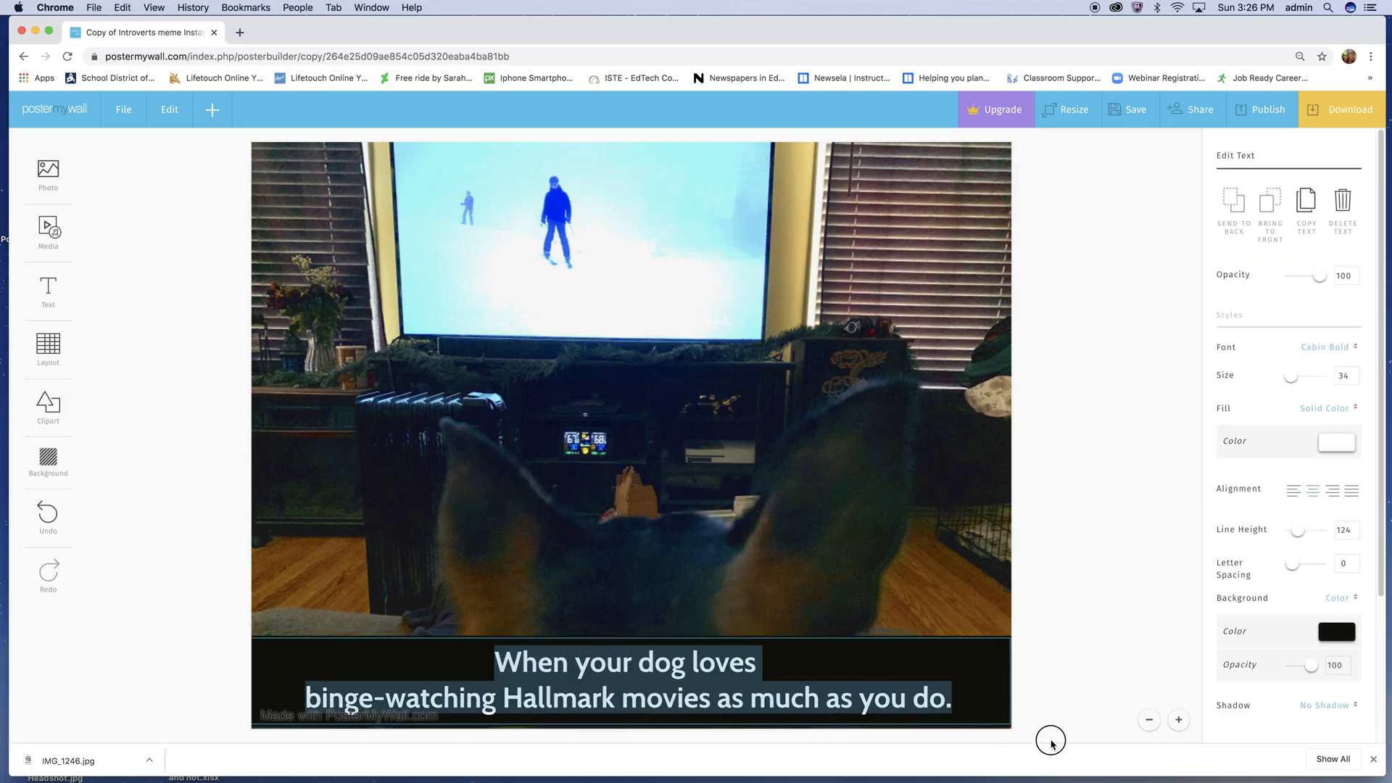
{"action": "left_click", "coordinate": [1051, 741]}
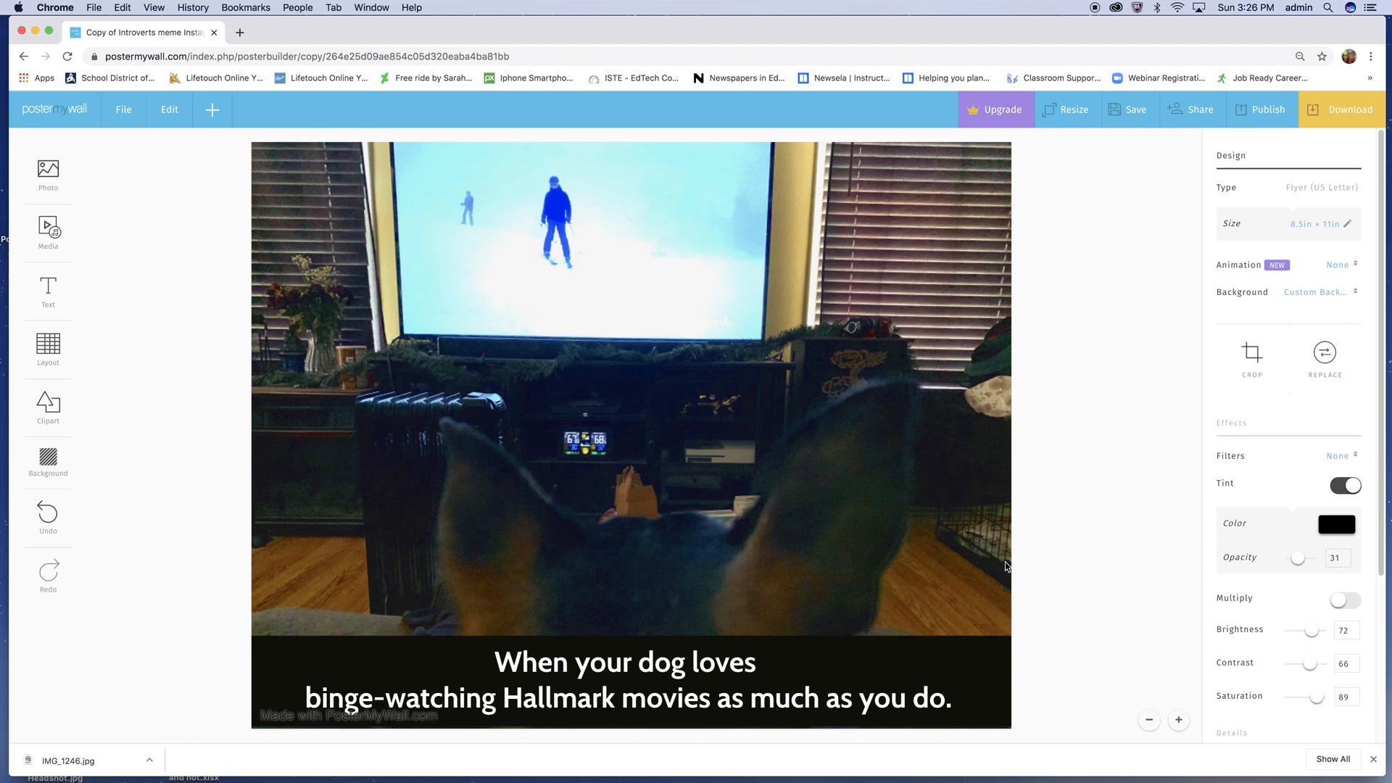
{"action": "left_click", "coordinate": [609, 679]}
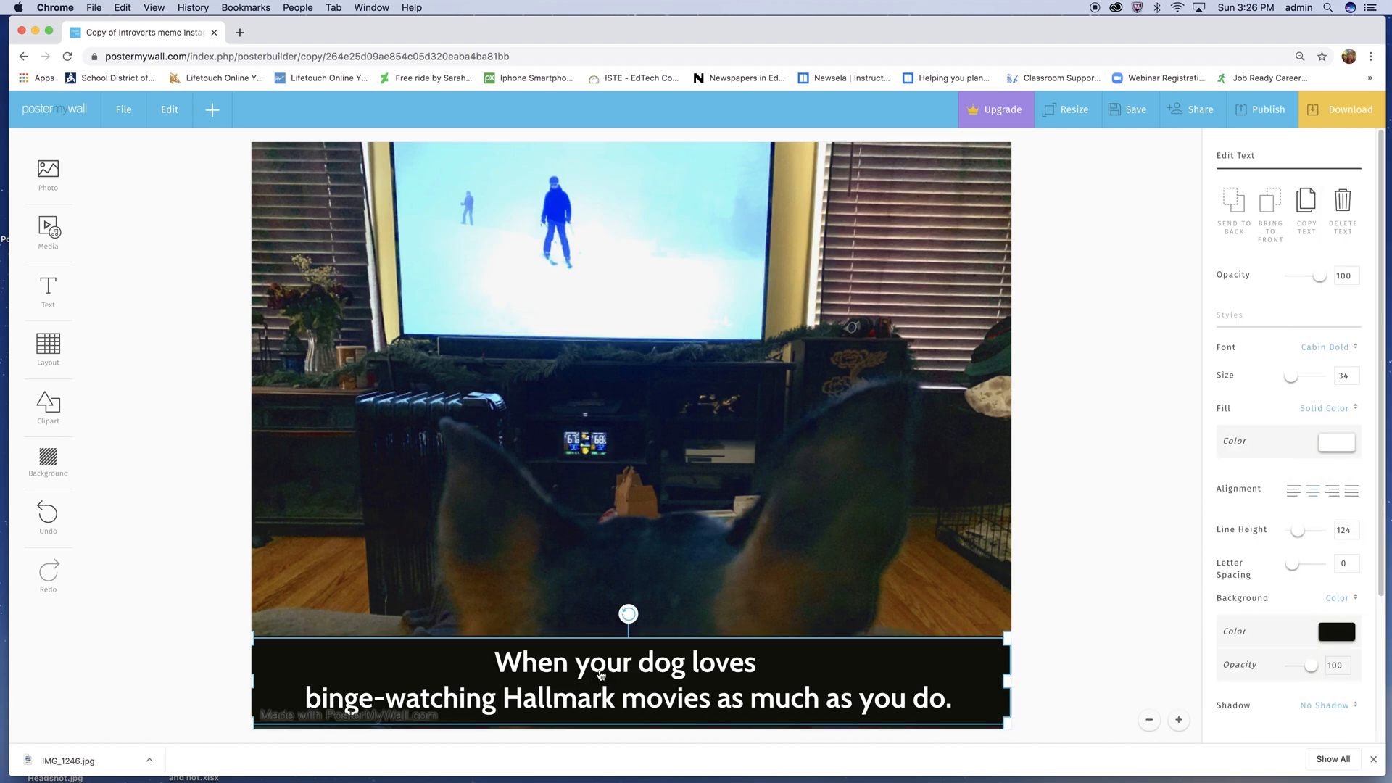
{"action": "left_click", "coordinate": [1354, 373]}
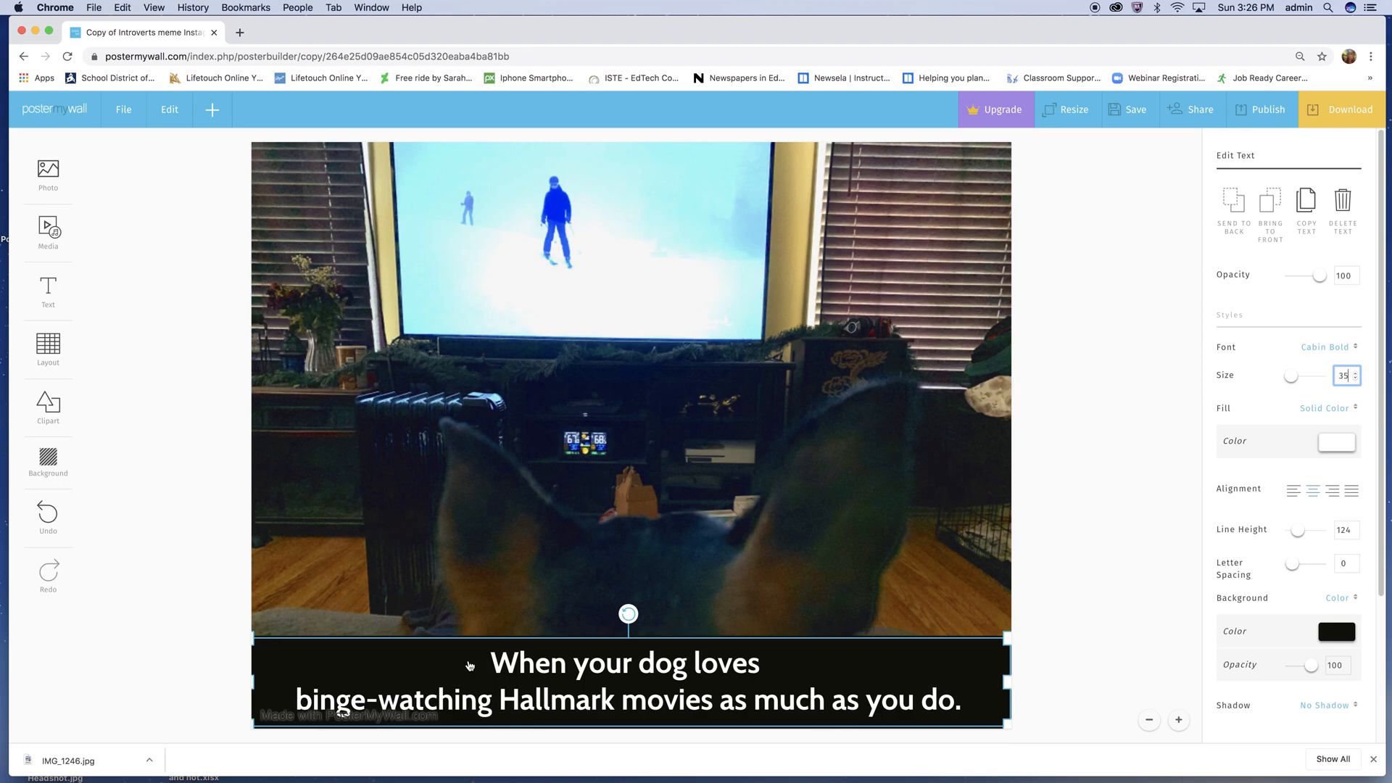
- Try the Intro Regular font on the entire caption
{"action": "double_click", "coordinate": [537, 664]}
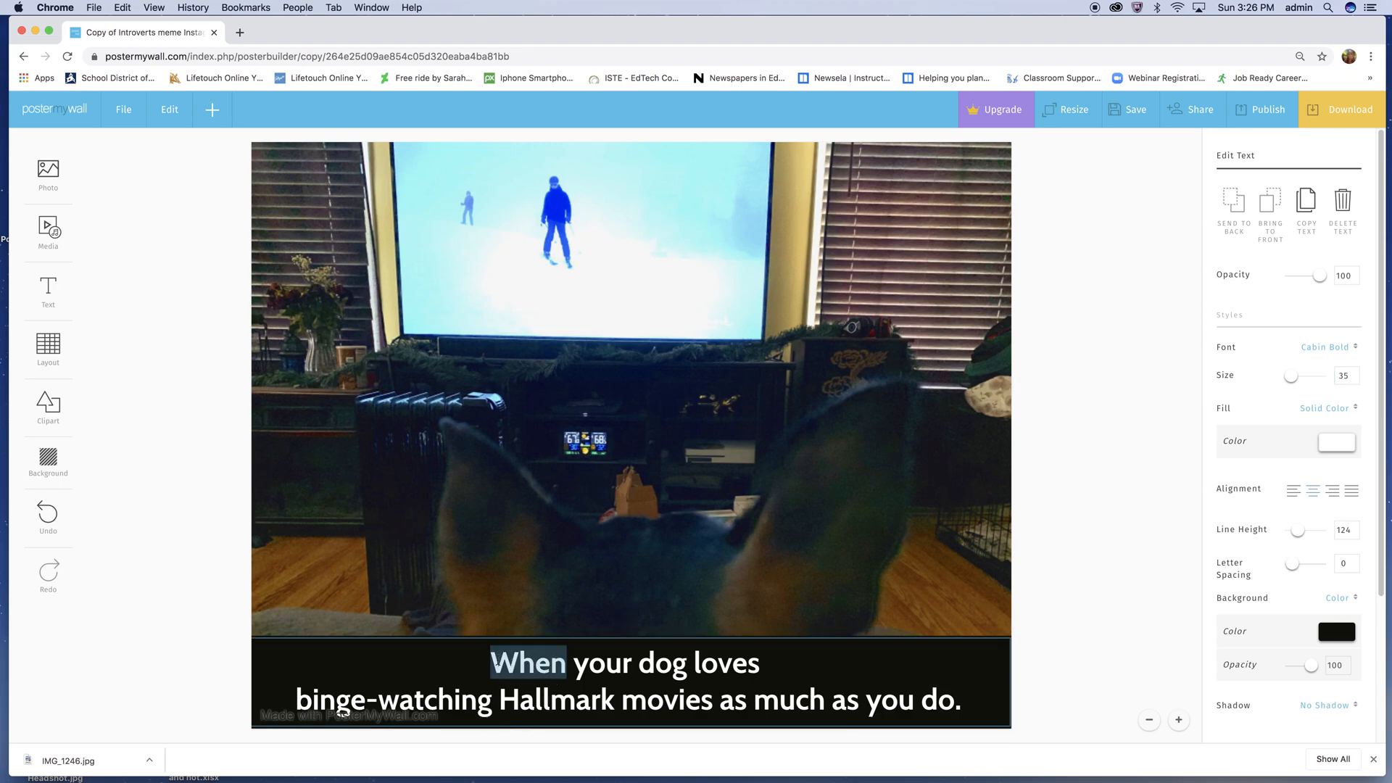
{"action": "left_click", "coordinate": [492, 663]}
{"action": "left_click_drag", "start_coordinate": [681, 676], "coordinate": [1012, 740]}
{"action": "left_click", "coordinate": [1066, 513]}
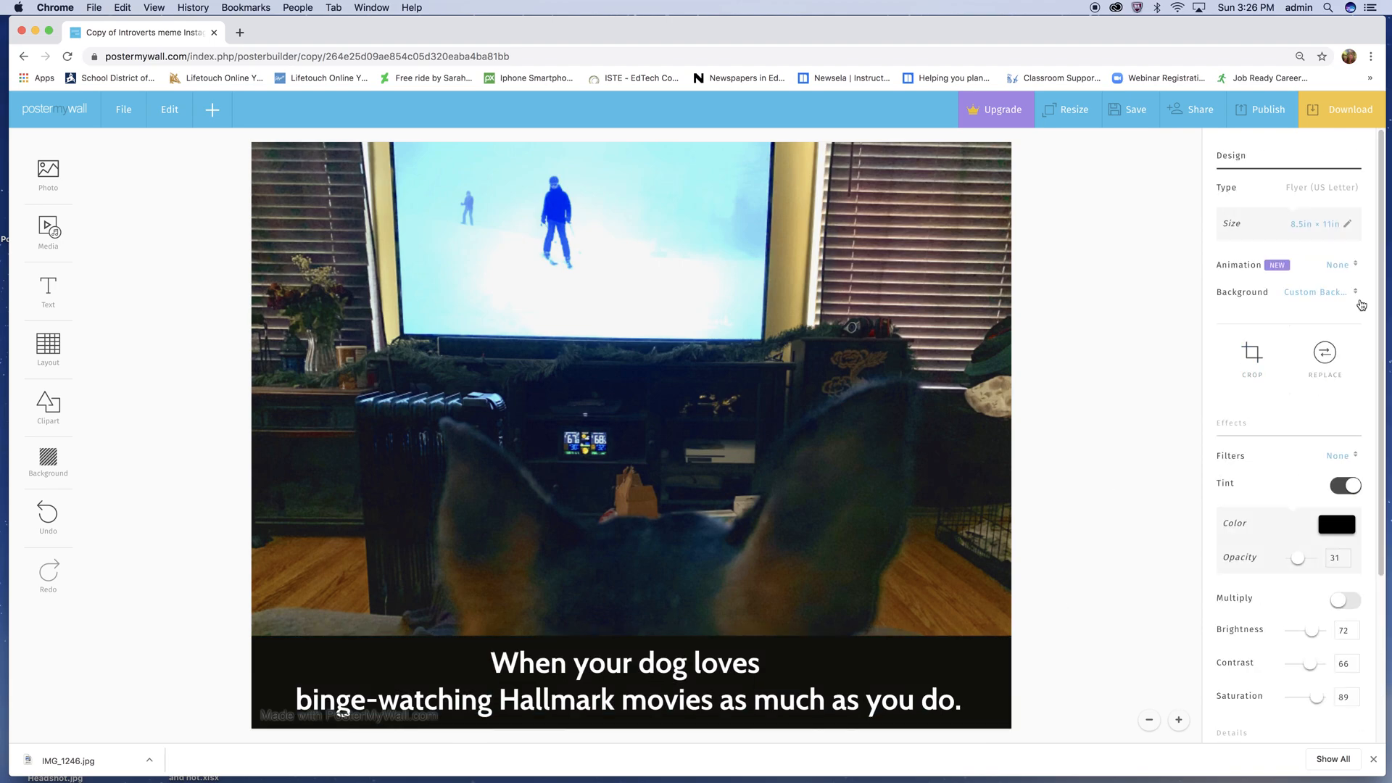
{"action": "left_click", "coordinate": [697, 702]}
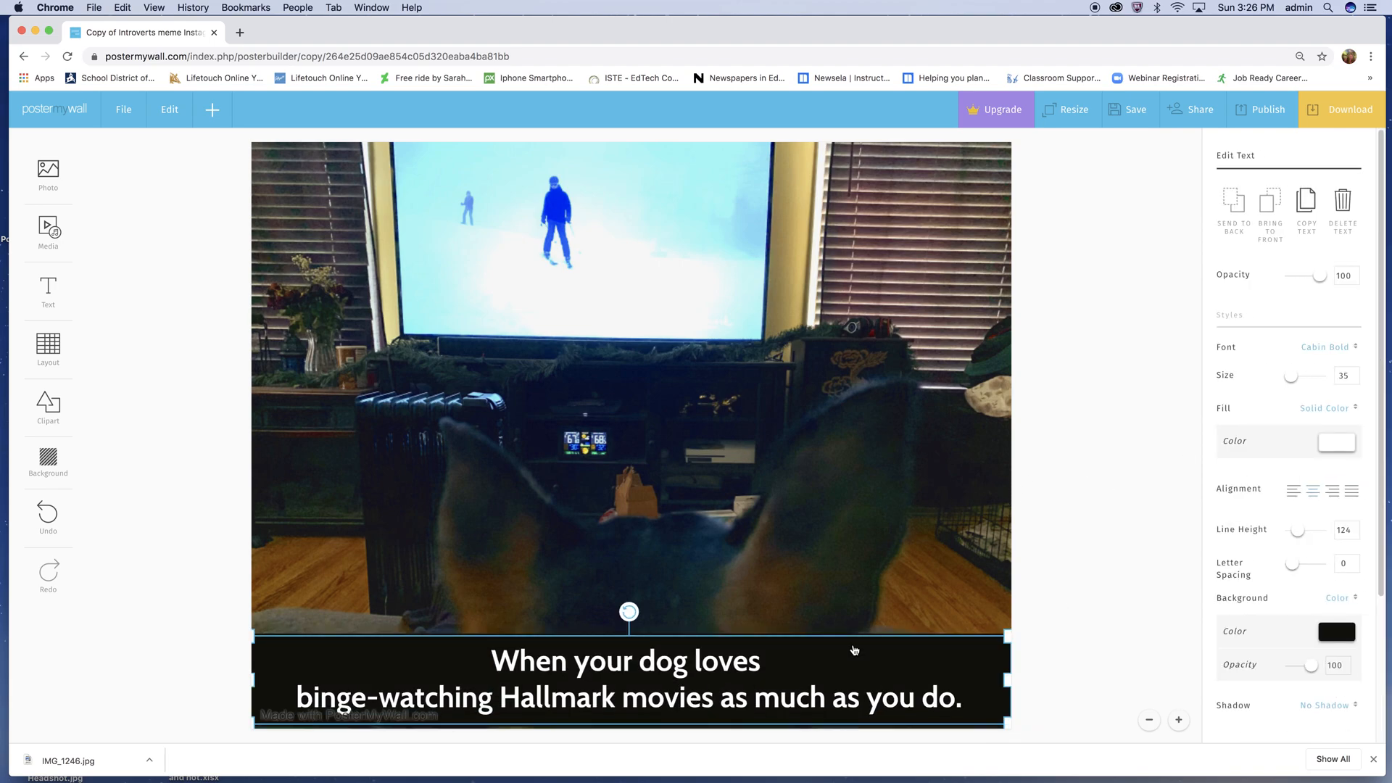
{"action": "left_click", "coordinate": [1338, 349]}
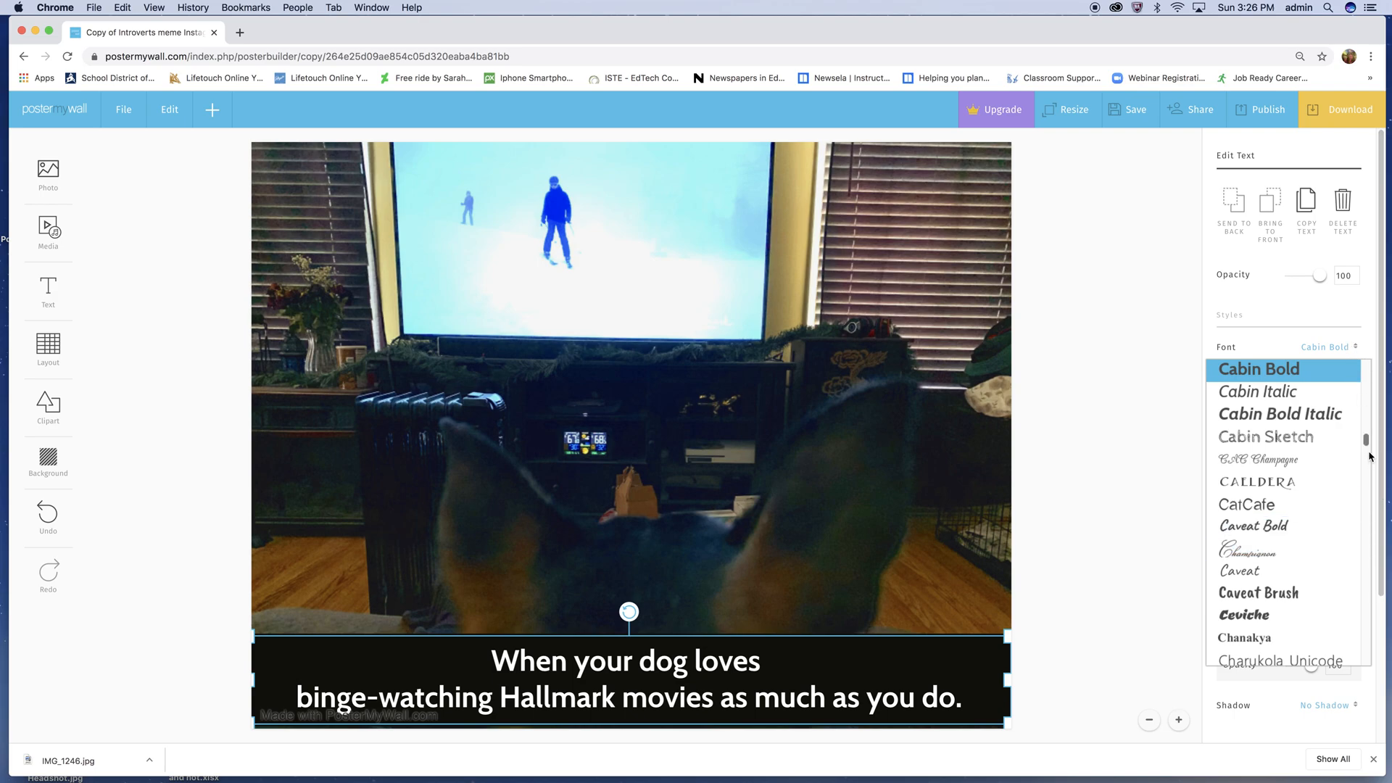
{"action": "left_click_drag", "start_coordinate": [1366, 443], "coordinate": [1361, 458]}
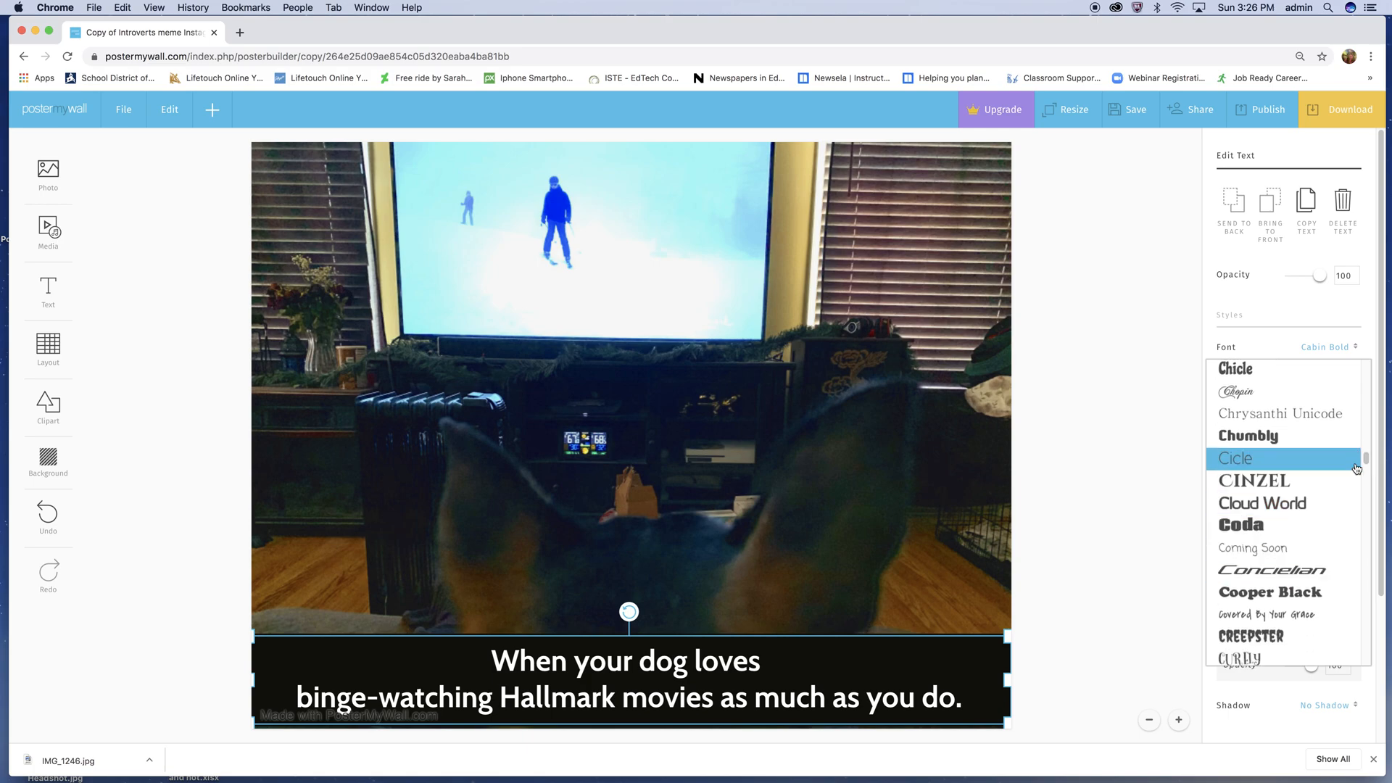
{"action": "left_click_drag", "start_coordinate": [1362, 459], "coordinate": [1346, 525]}
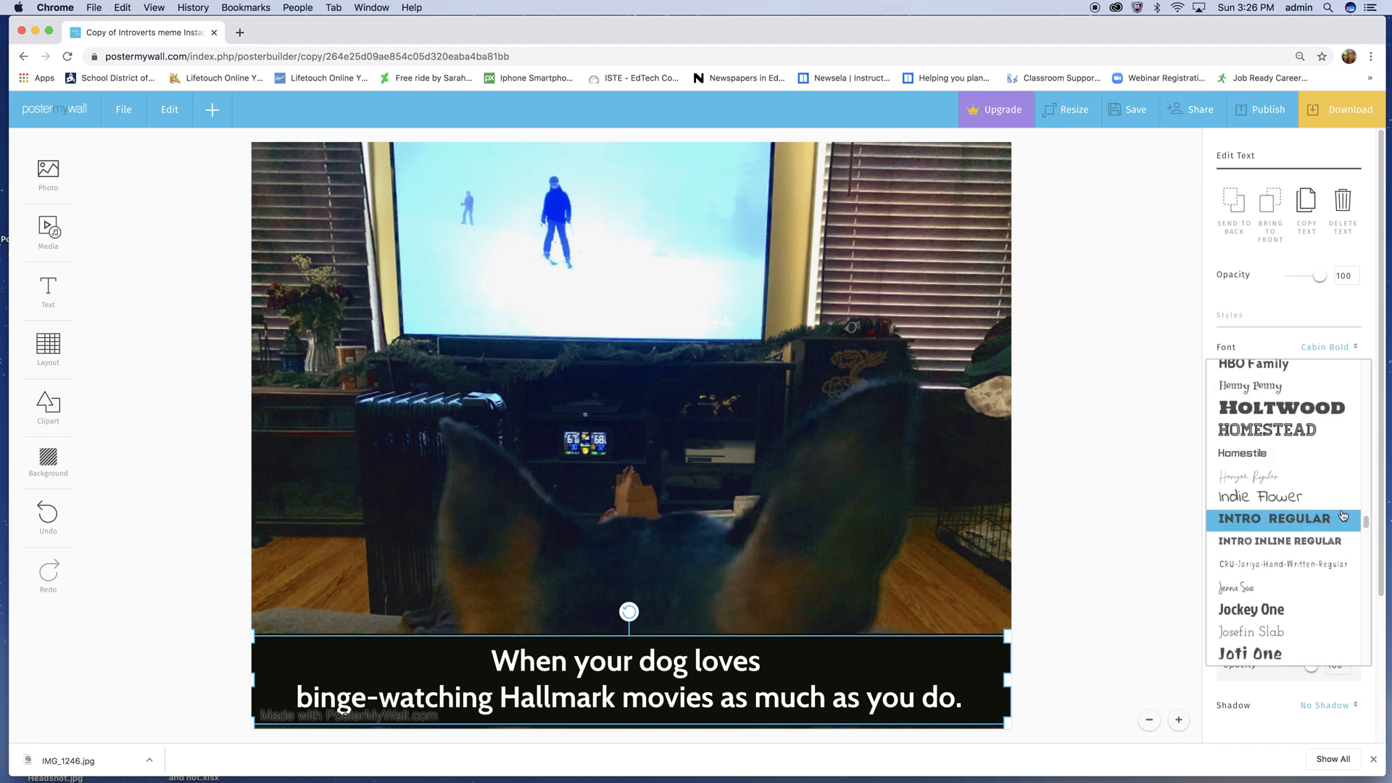
{"action": "left_click", "coordinate": [1276, 520]}
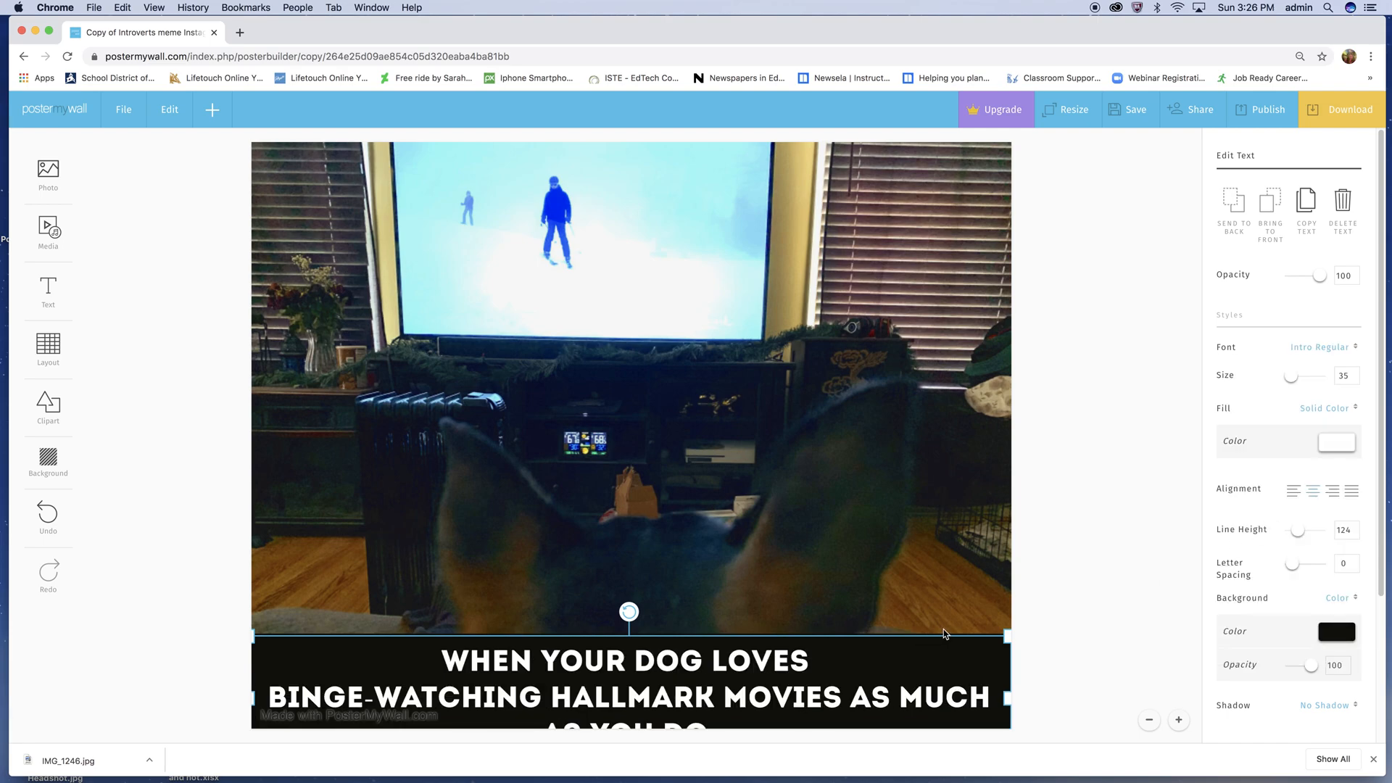
- Replace the first "as" in the caption with a line break and move the three-line caption up until its last line fits on the poster
{"action": "left_click", "coordinate": [858, 696]}
{"action": "double_click", "coordinate": [858, 696]}
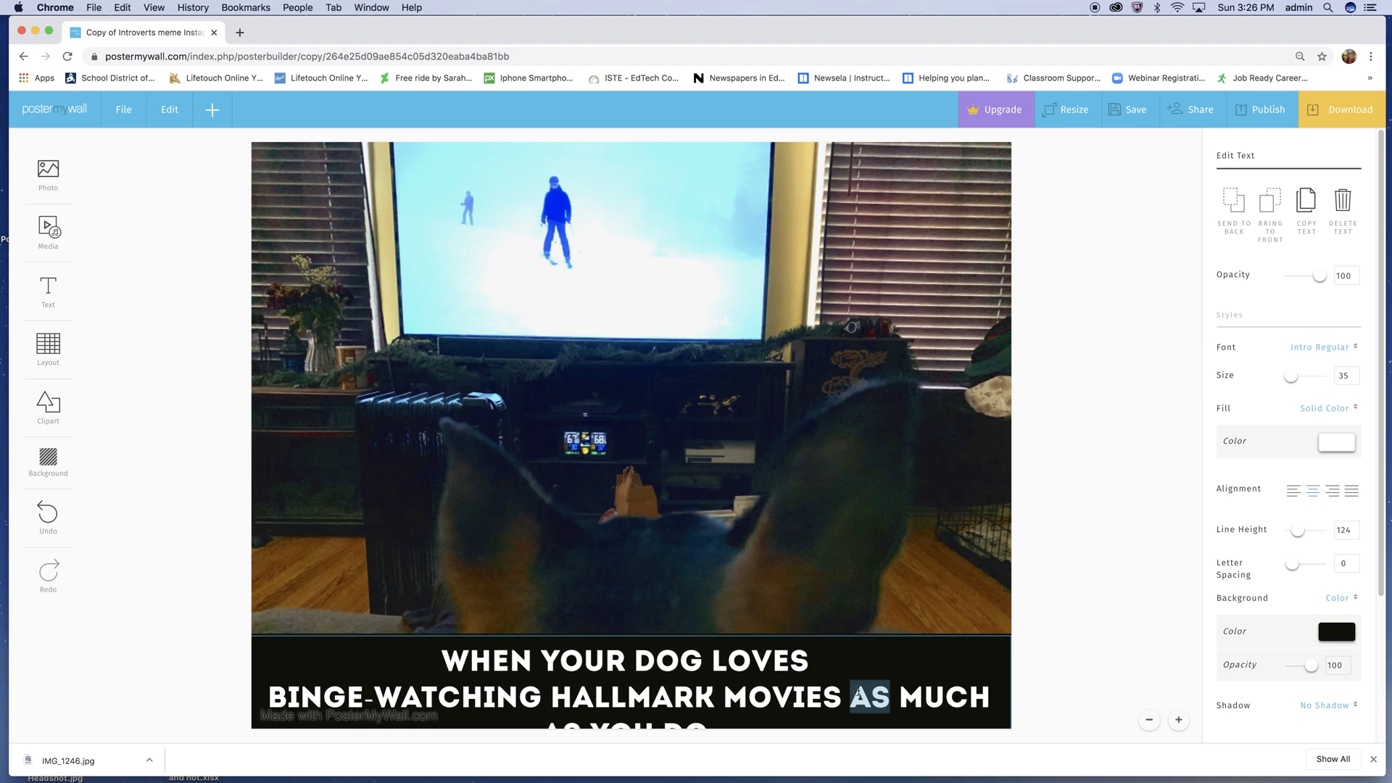
{"action": "key", "text": "Return"}
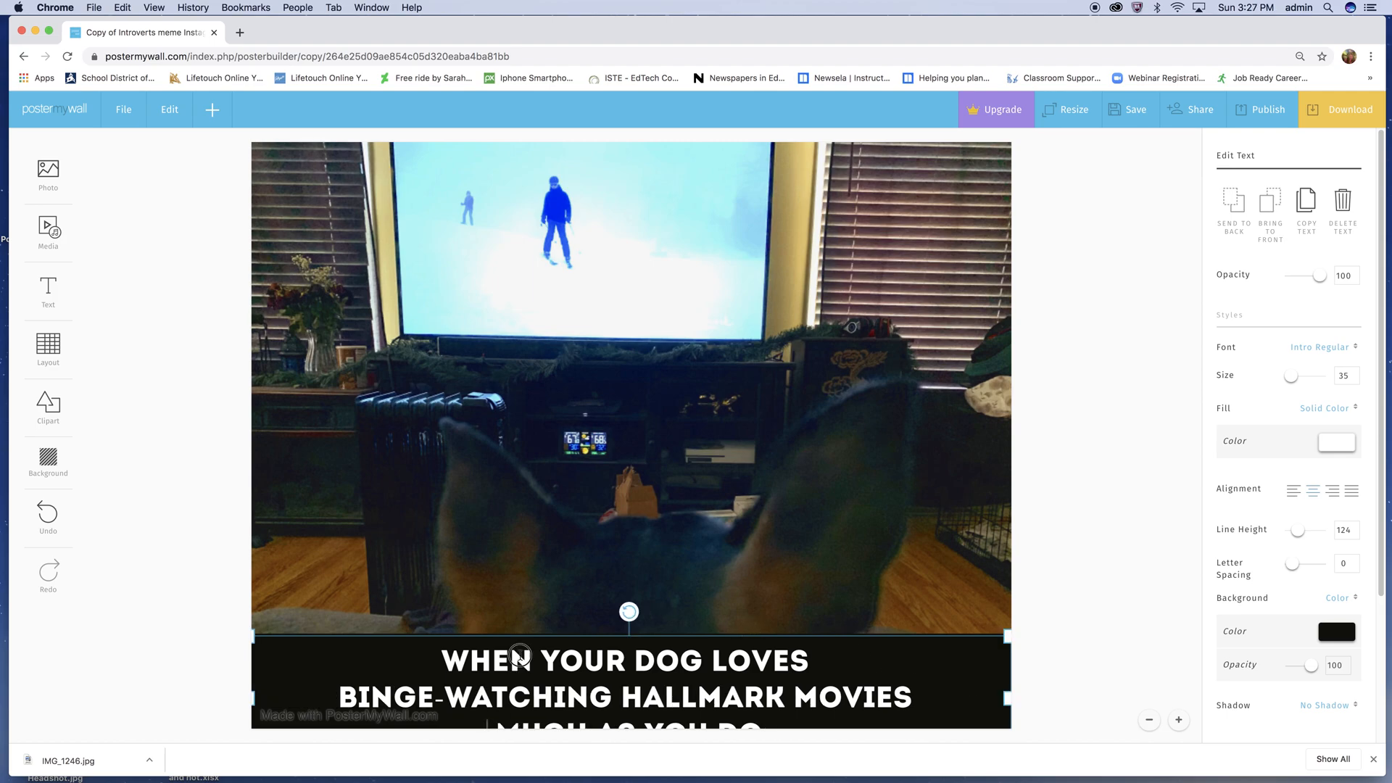
{"action": "left_click", "coordinate": [437, 666]}
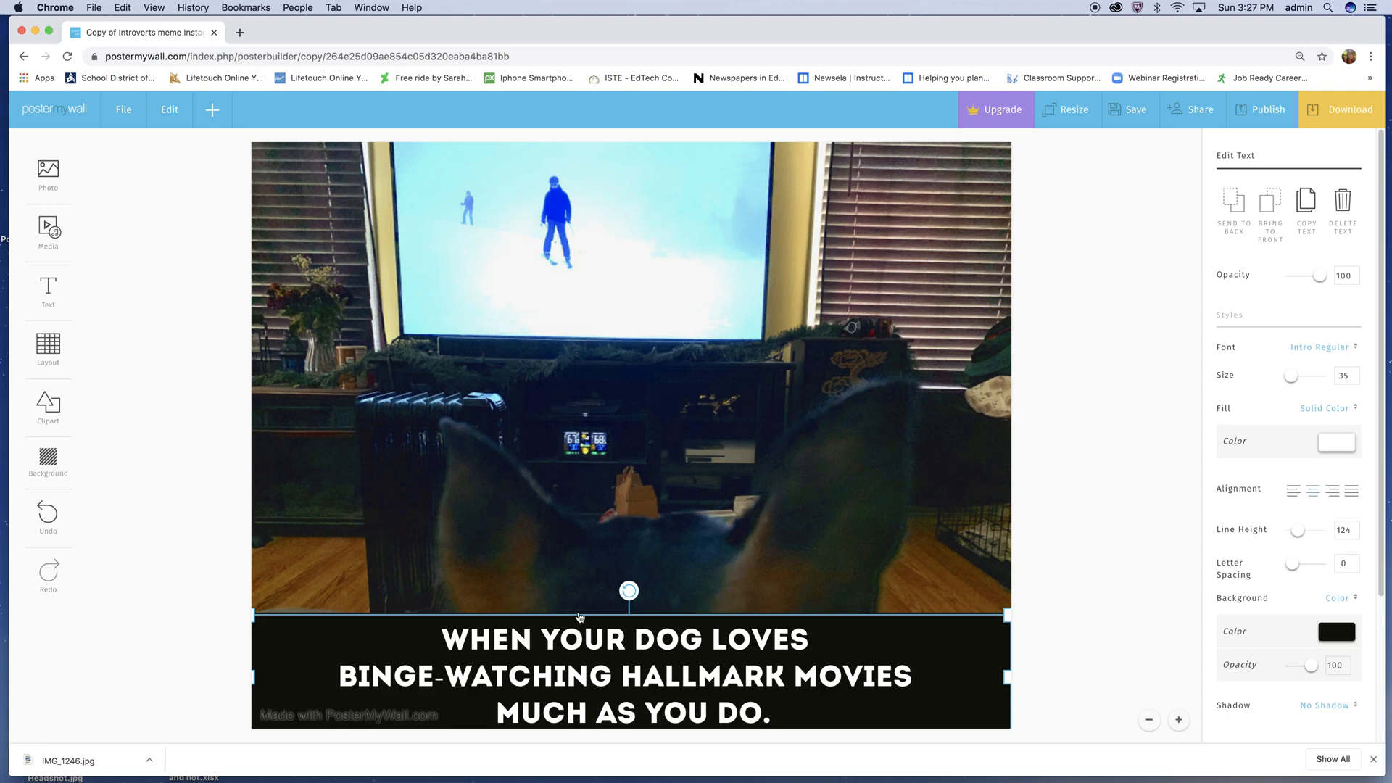
- Change the font of the entire three-line caption to Aleo Bold
{"action": "double_click", "coordinate": [472, 641]}
{"action": "left_click", "coordinate": [443, 638]}
{"action": "left_click_drag", "start_coordinate": [444, 637], "coordinate": [841, 718]}
{"action": "left_click", "coordinate": [1332, 345]}
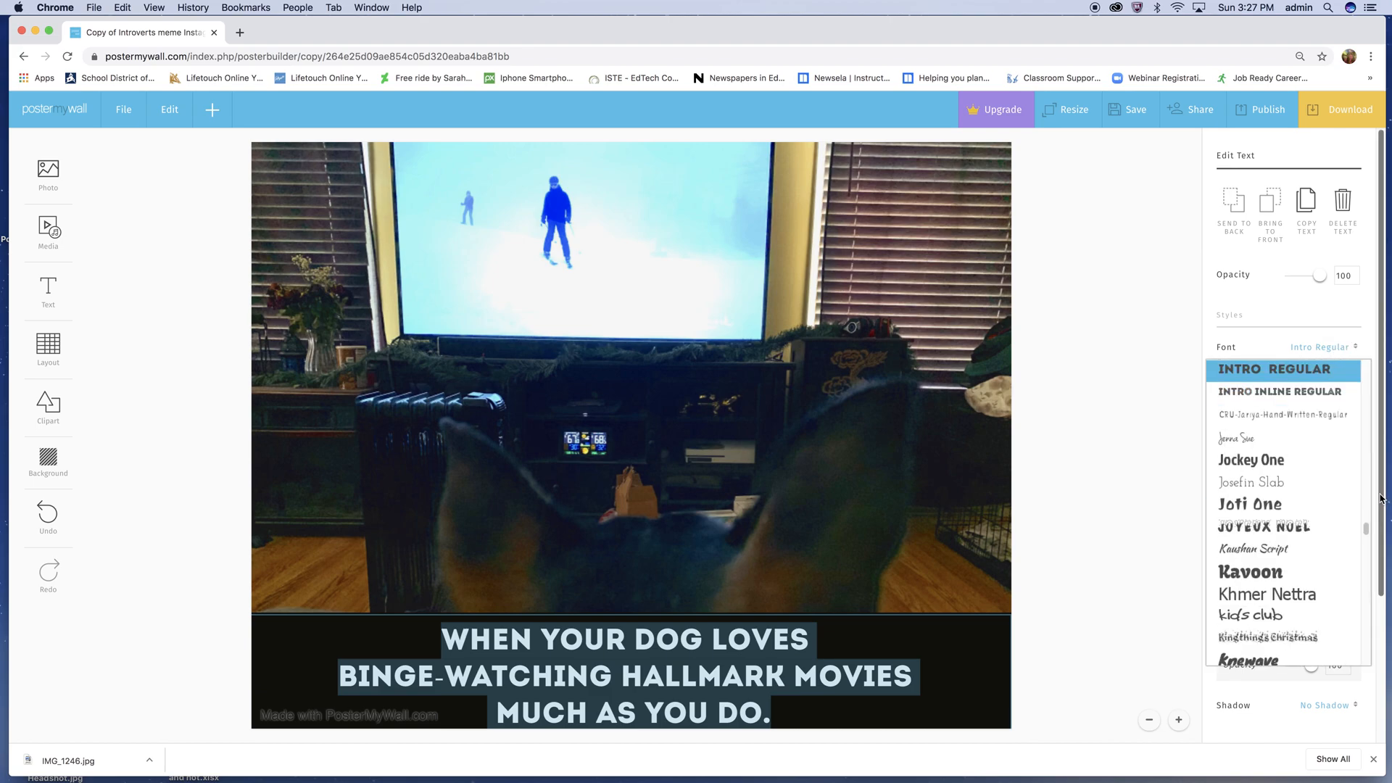
{"action": "left_click_drag", "start_coordinate": [1365, 532], "coordinate": [1374, 365]}
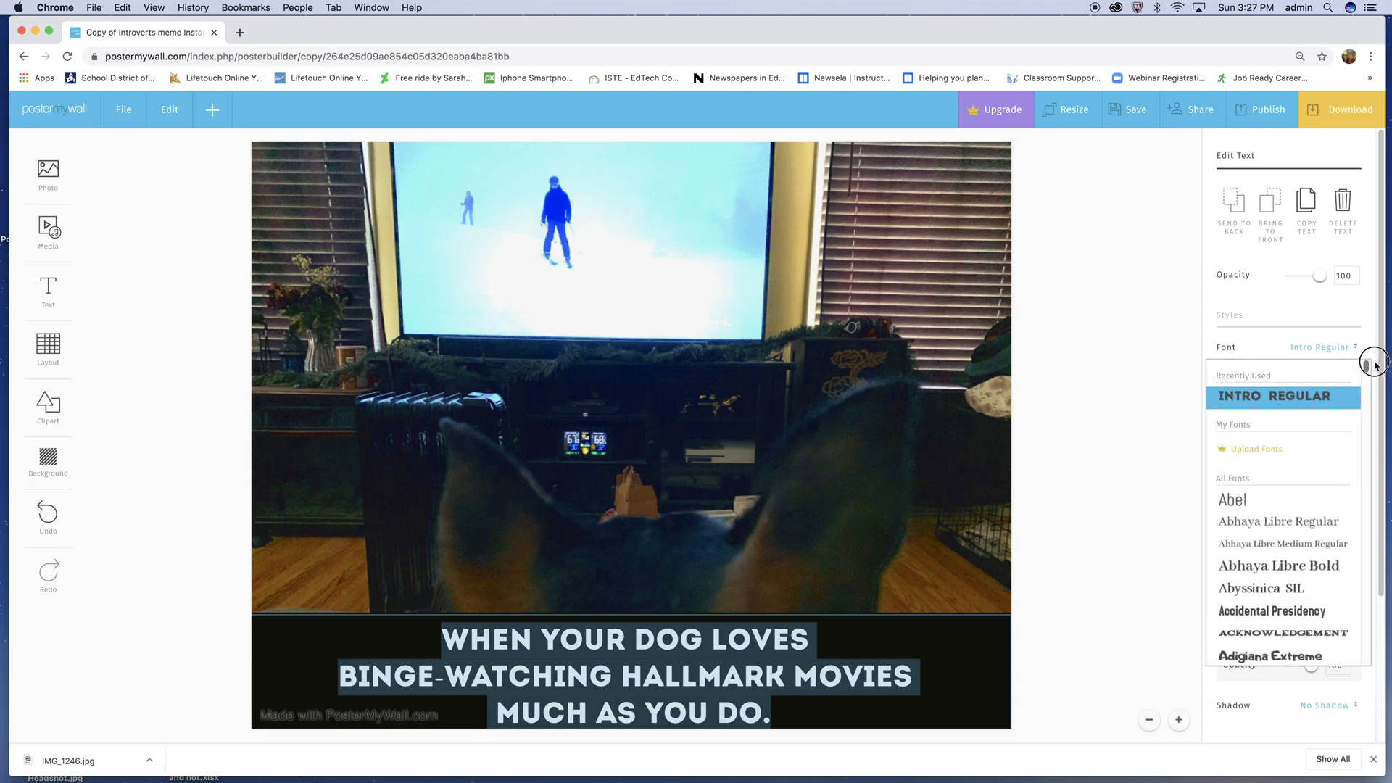
{"action": "left_click_drag", "start_coordinate": [1375, 364], "coordinate": [1375, 392]}
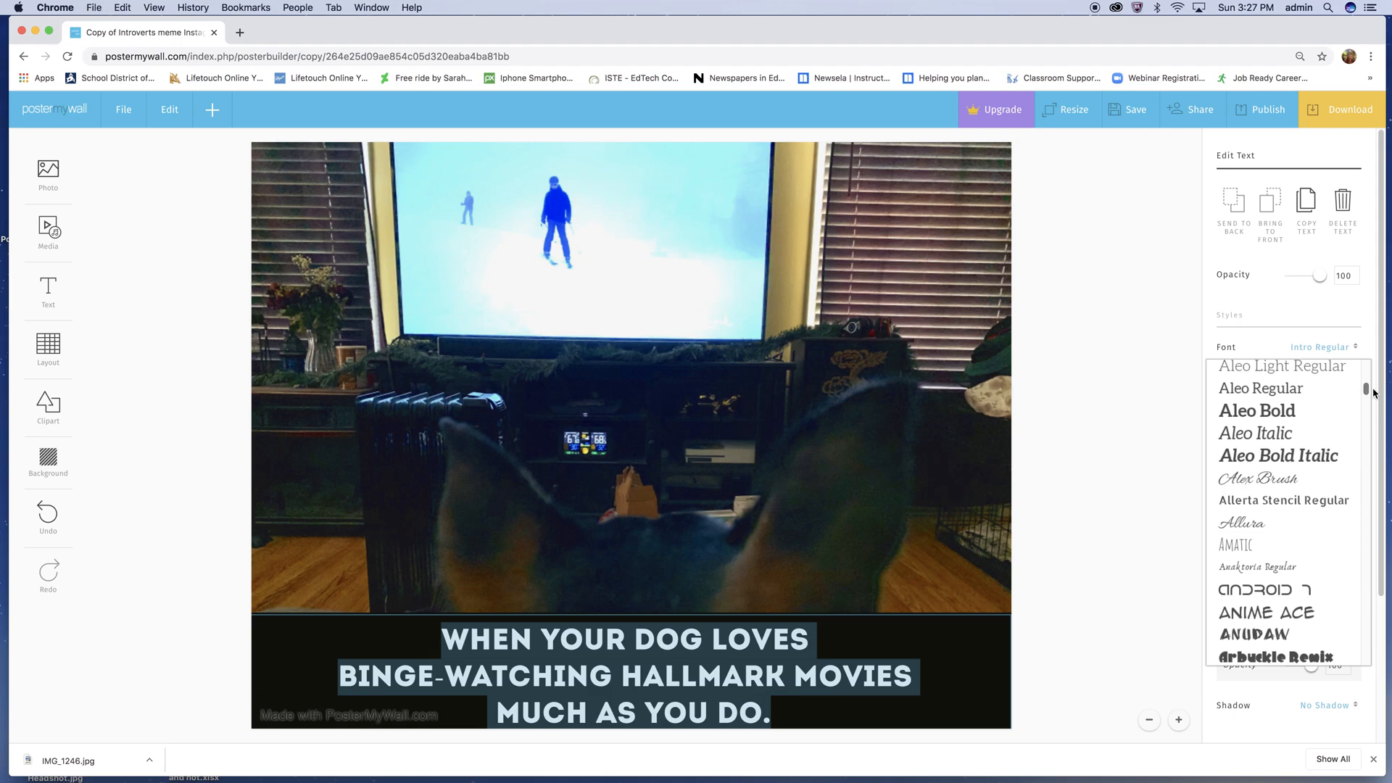
{"action": "left_click", "coordinate": [1287, 413]}
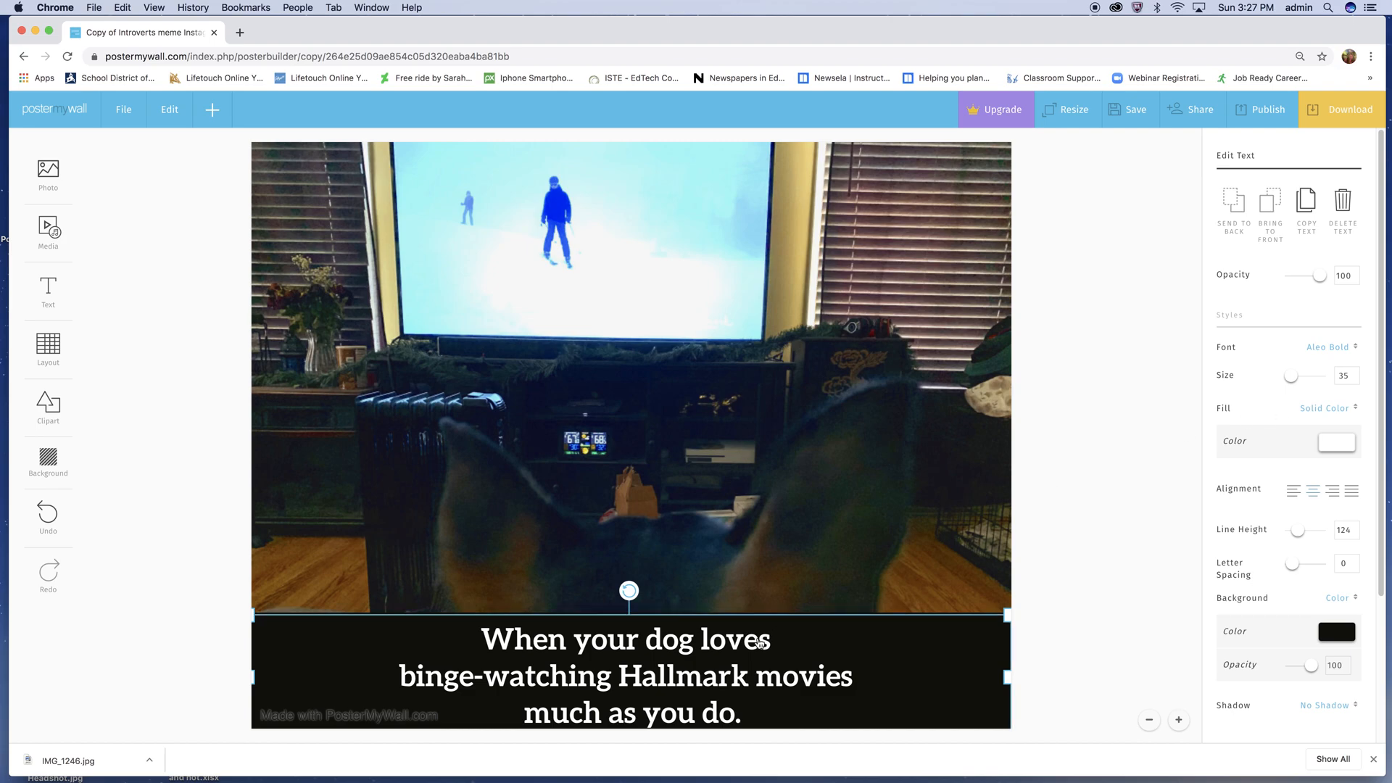
- Reduce the caption's line height to 100
{"action": "left_click", "coordinate": [725, 635]}
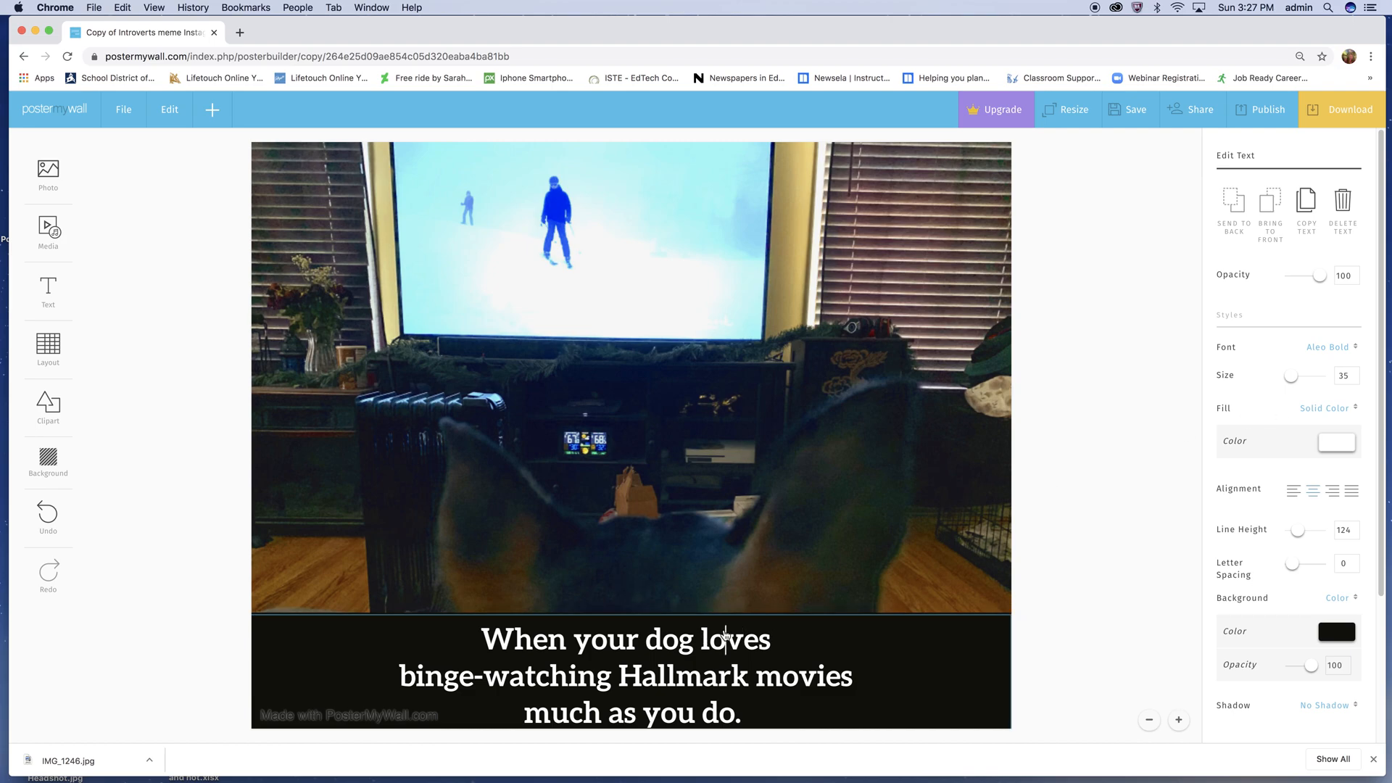
{"action": "left_click", "coordinate": [140, 665]}
{"action": "left_click", "coordinate": [280, 655]}
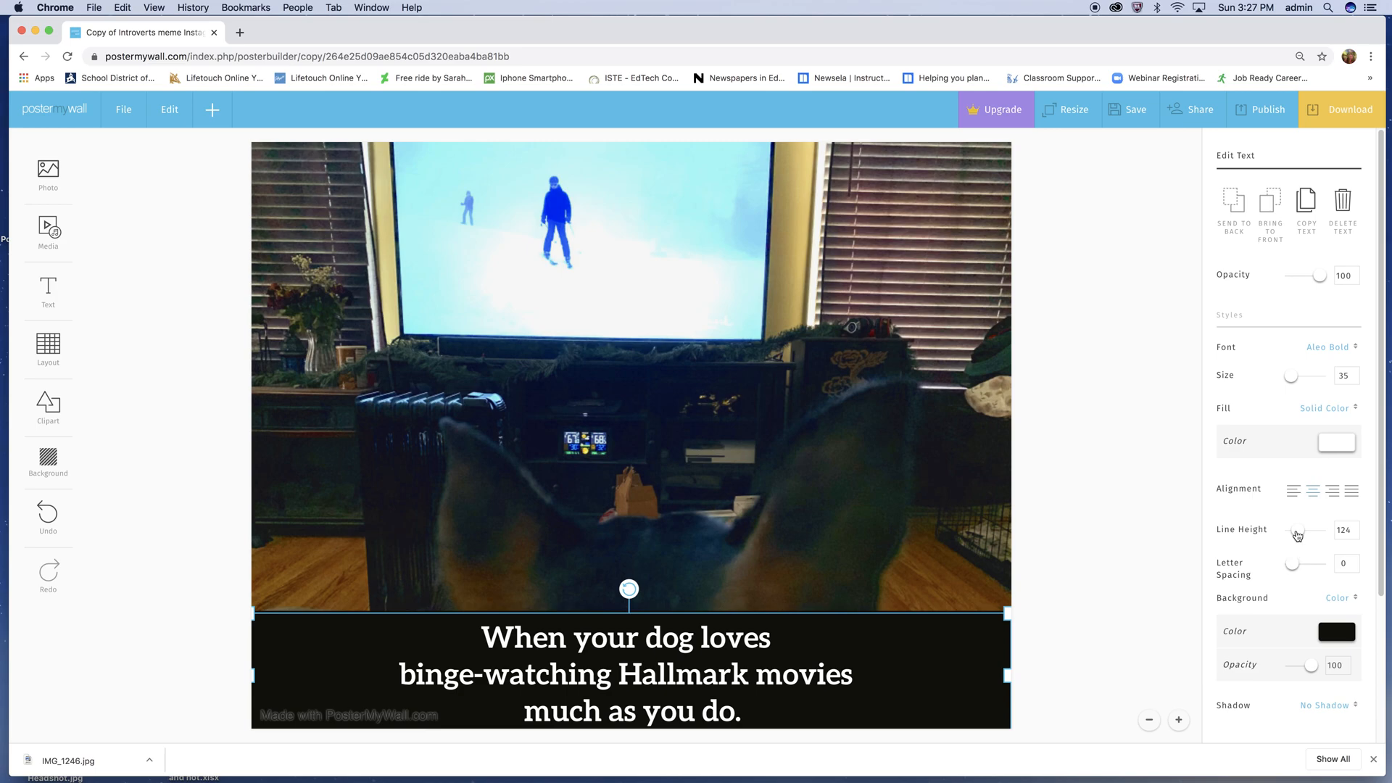
{"action": "left_click", "coordinate": [1355, 534]}
{"action": "left_click", "coordinate": [1355, 534]}
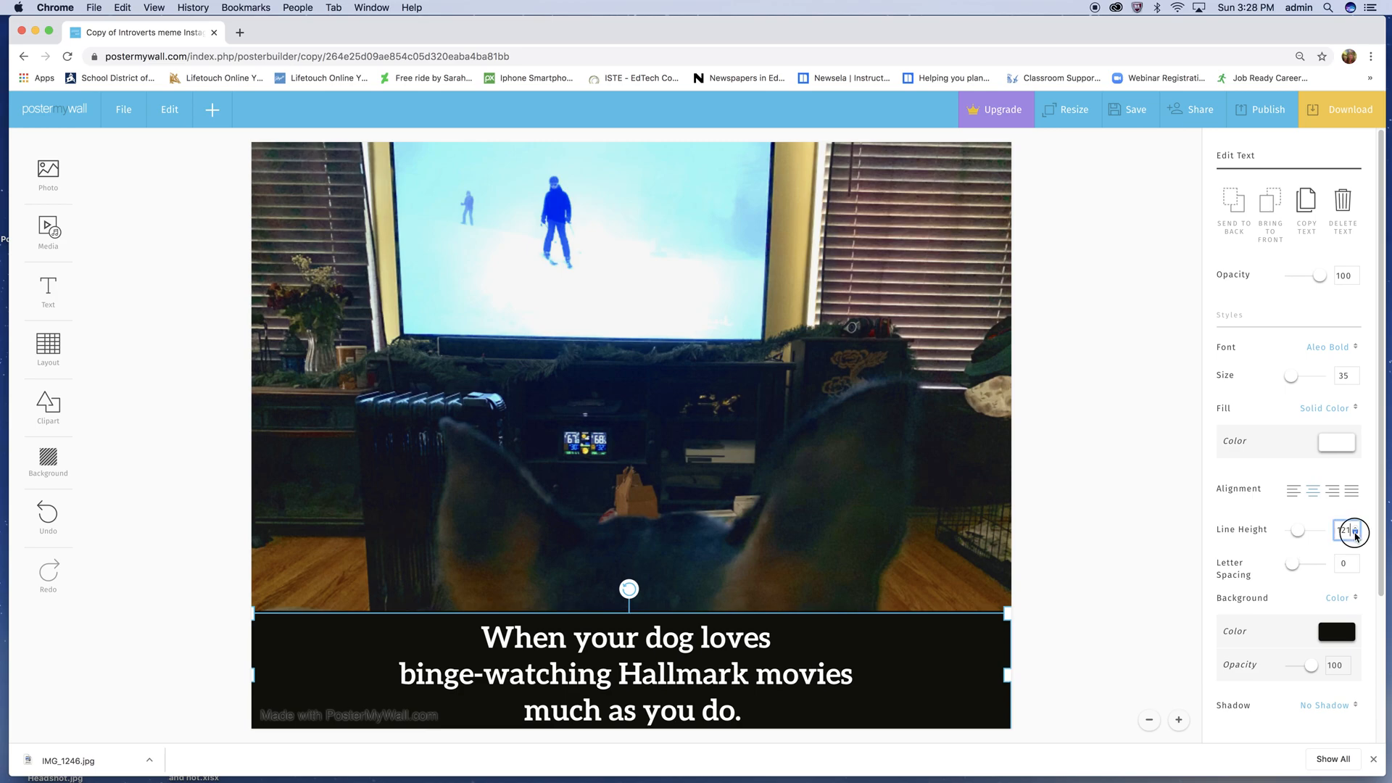
{"action": "left_click", "coordinate": [1355, 534]}
{"action": "left_click", "coordinate": [1355, 534]}
{"action": "left_click", "coordinate": [1355, 533]}
{"action": "left_click", "coordinate": [1355, 534]}
{"action": "left_click", "coordinate": [1355, 534]}
{"action": "left_click", "coordinate": [1355, 534]}
{"action": "left_click", "coordinate": [1355, 534]}
{"action": "left_click", "coordinate": [1355, 534]}
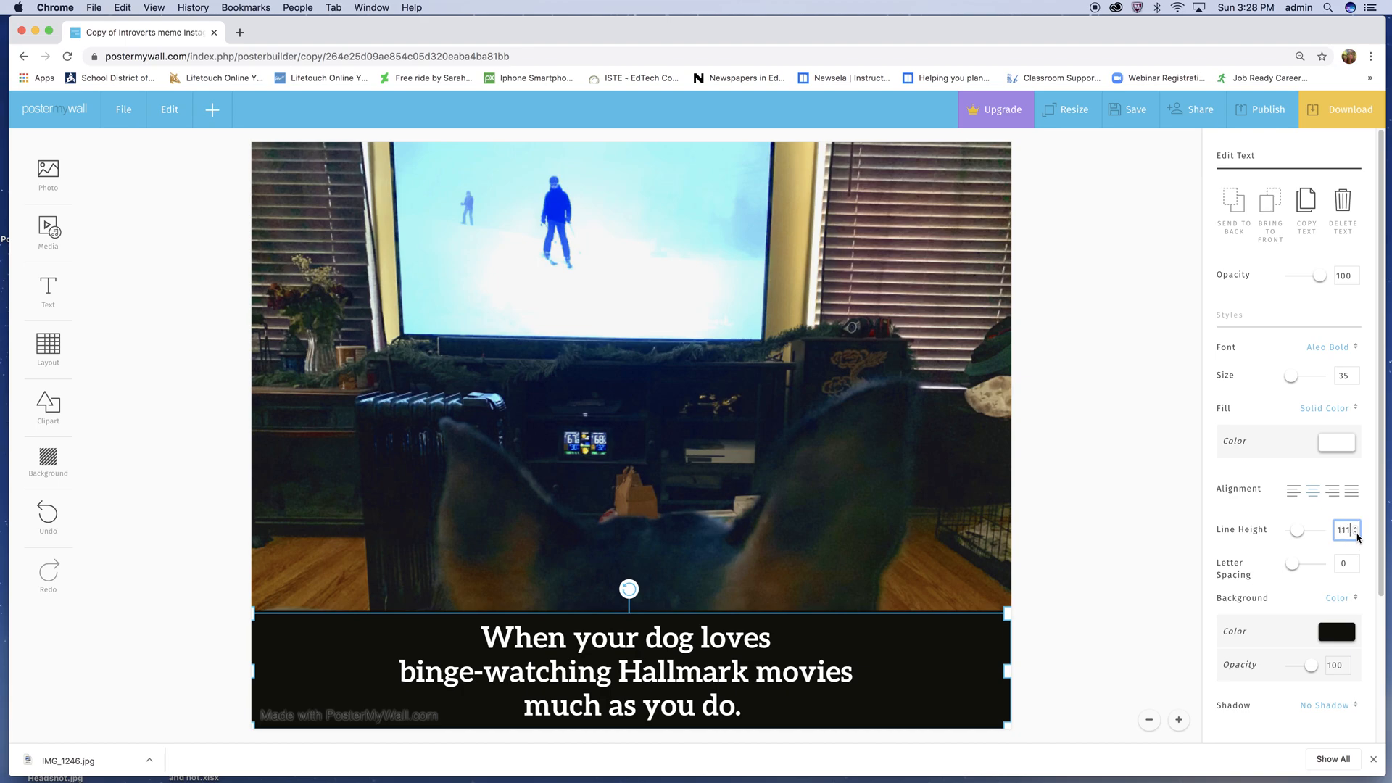
{"action": "left_click", "coordinate": [1356, 534]}
{"action": "left_click", "coordinate": [1355, 534]}
{"action": "left_click", "coordinate": [1355, 534]}
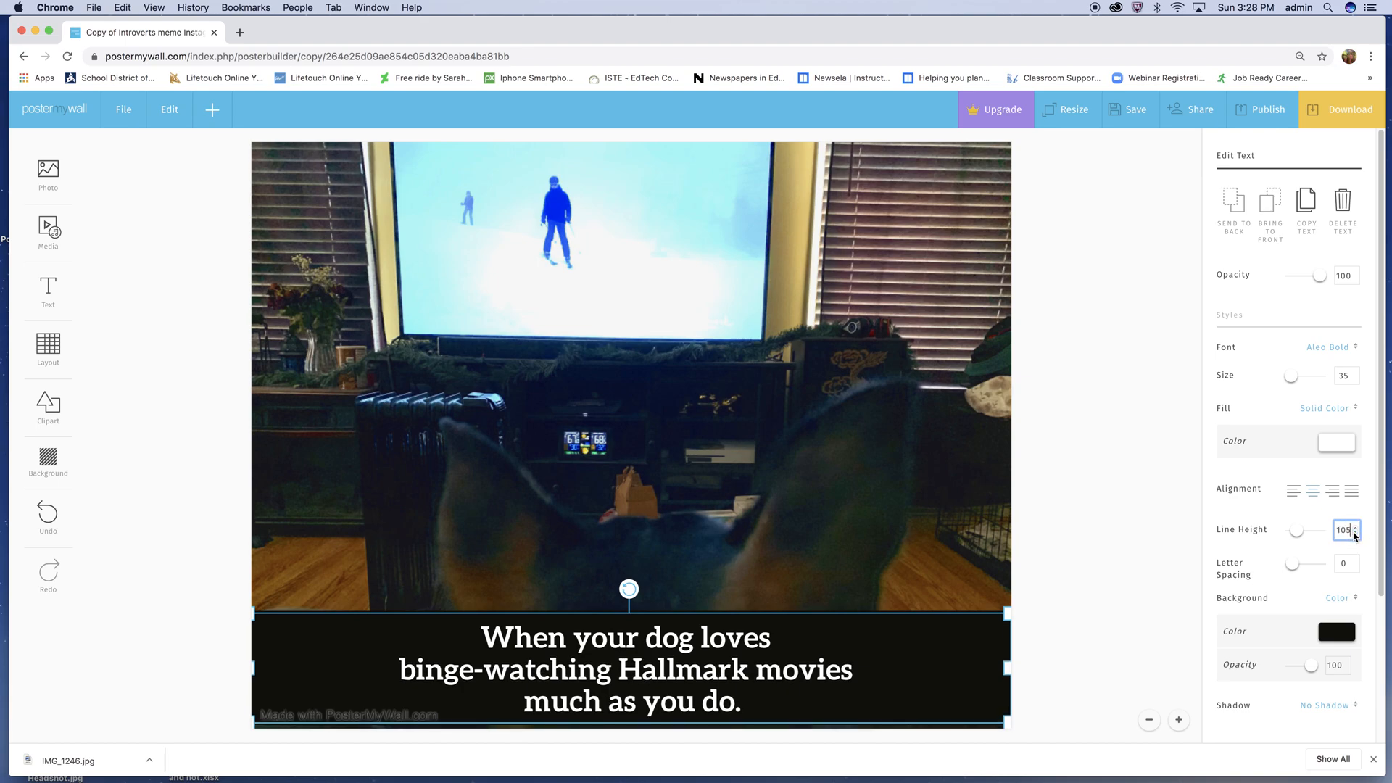
{"action": "left_click", "coordinate": [1356, 534]}
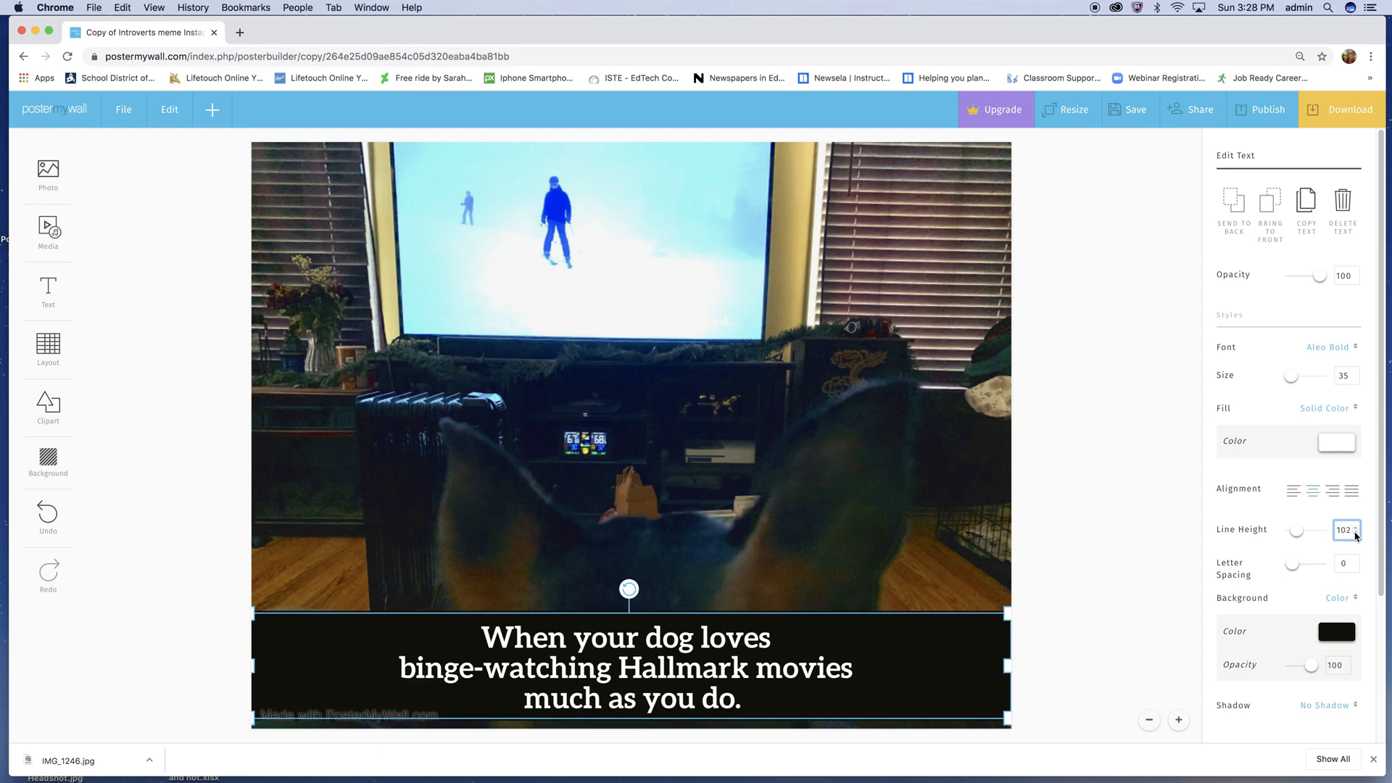
{"action": "left_click", "coordinate": [1356, 534]}
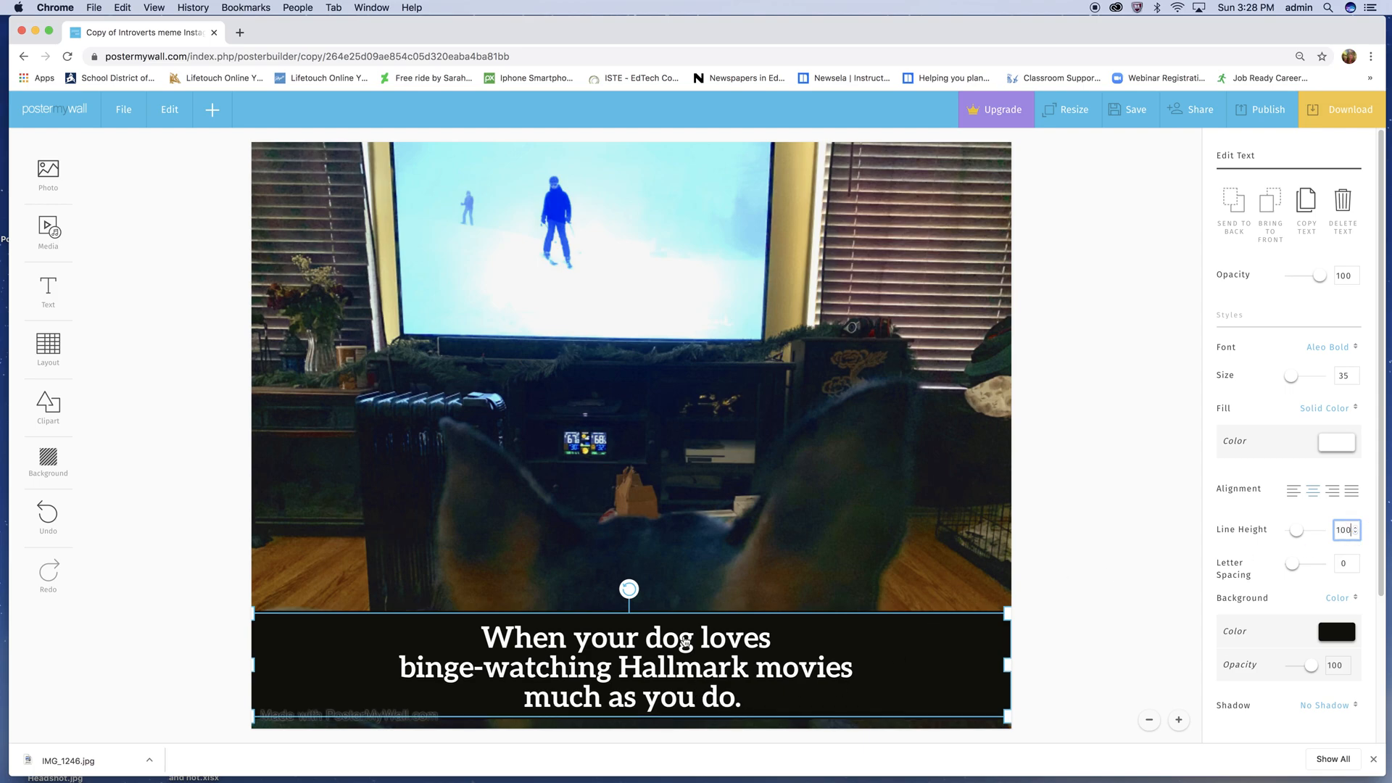
- Move the tightened caption band down to the poster's bottom edge and deselect it
{"action": "left_click", "coordinate": [1057, 627]}
{"action": "left_click", "coordinate": [824, 638]}
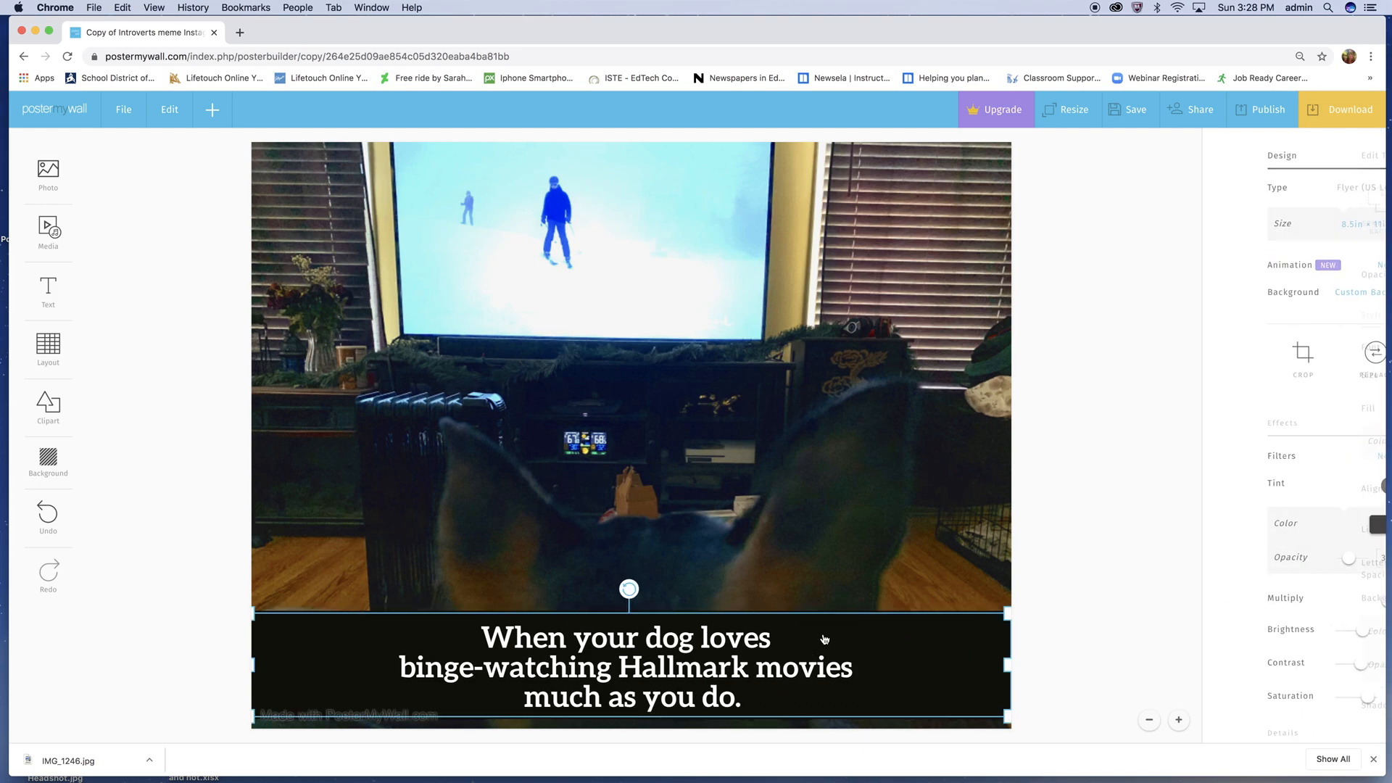
{"action": "key", "text": "Down"}
{"action": "key", "text": "Down"}
{"action": "key", "text": "Down"}
{"action": "key", "text": "Down"}
{"action": "key", "text": "Down"}
{"action": "key", "text": "Down"}
{"action": "key", "text": "Down"}
{"action": "key", "text": "Down"}
{"action": "key", "text": "Down"}
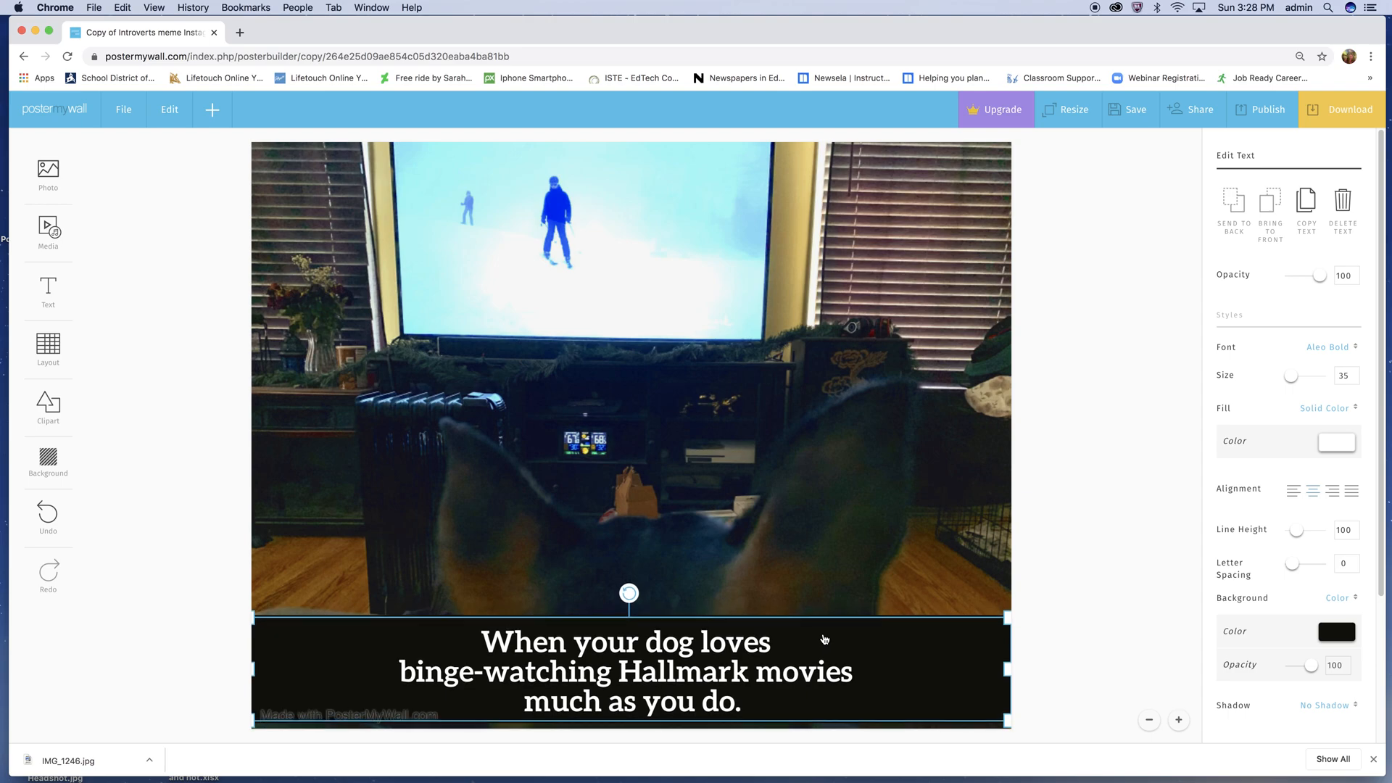
{"action": "key", "text": "Down"}
{"action": "key", "text": "Down"}
{"action": "key", "text": "Down"}
{"action": "key", "text": "Down"}
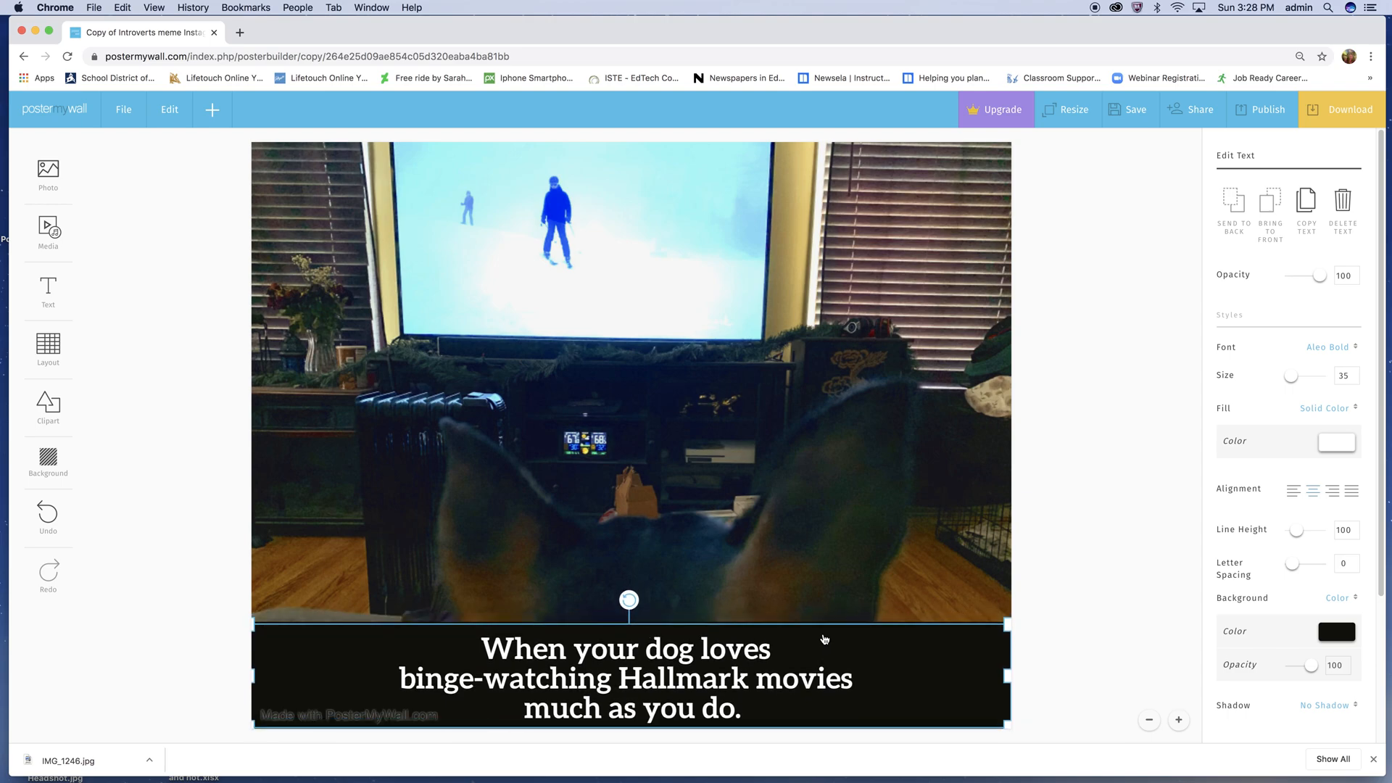
{"action": "key", "text": "Down"}
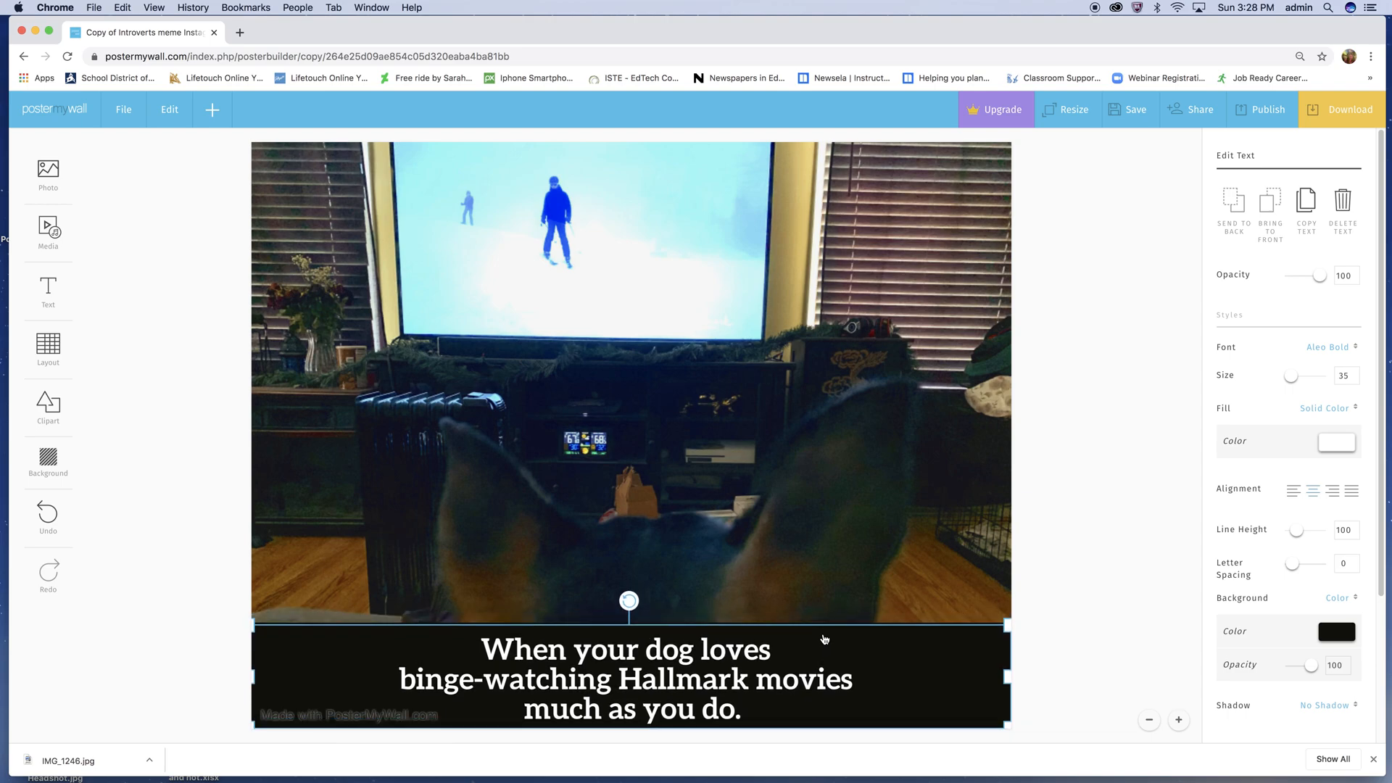
{"action": "left_click", "coordinate": [201, 553]}
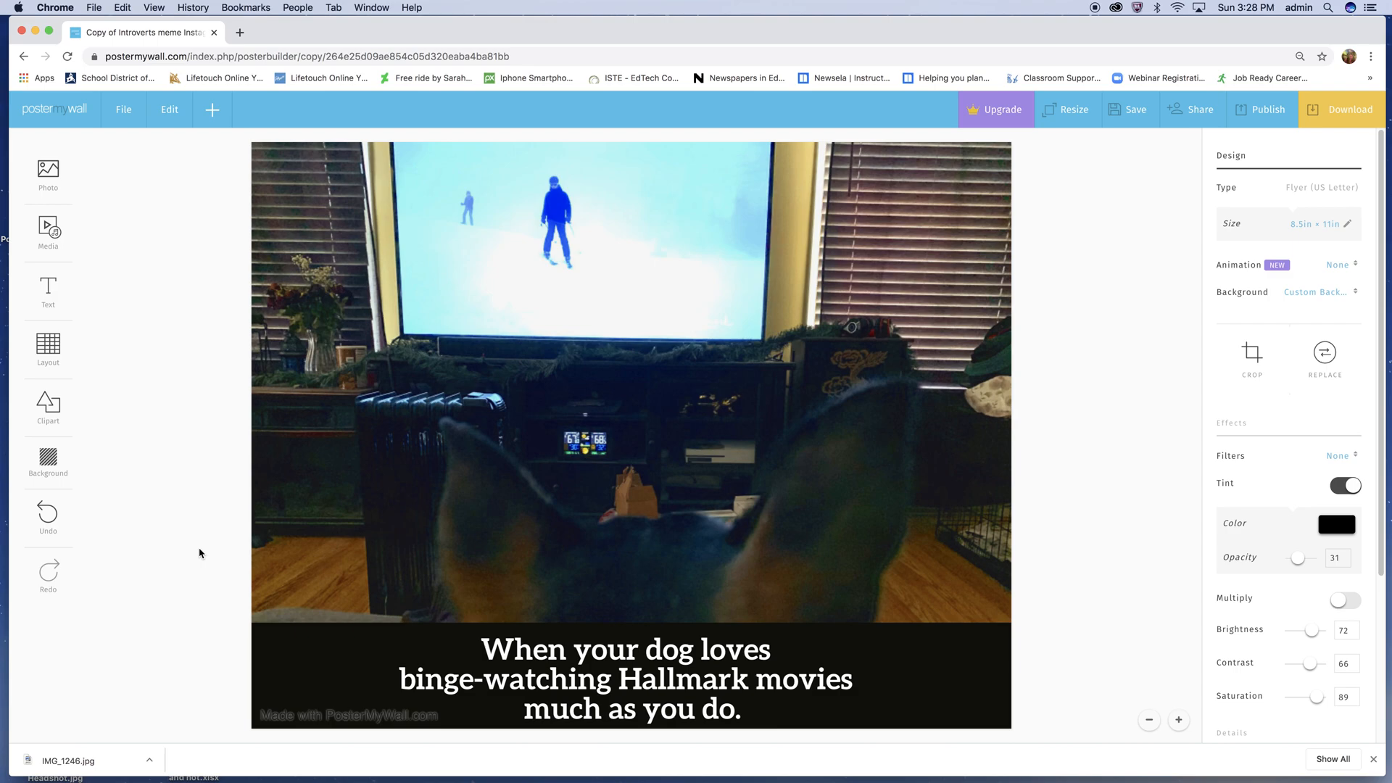
- Try the blue background color 5e66bd on the caption band and restore its black background
{"action": "left_click", "coordinate": [940, 678]}
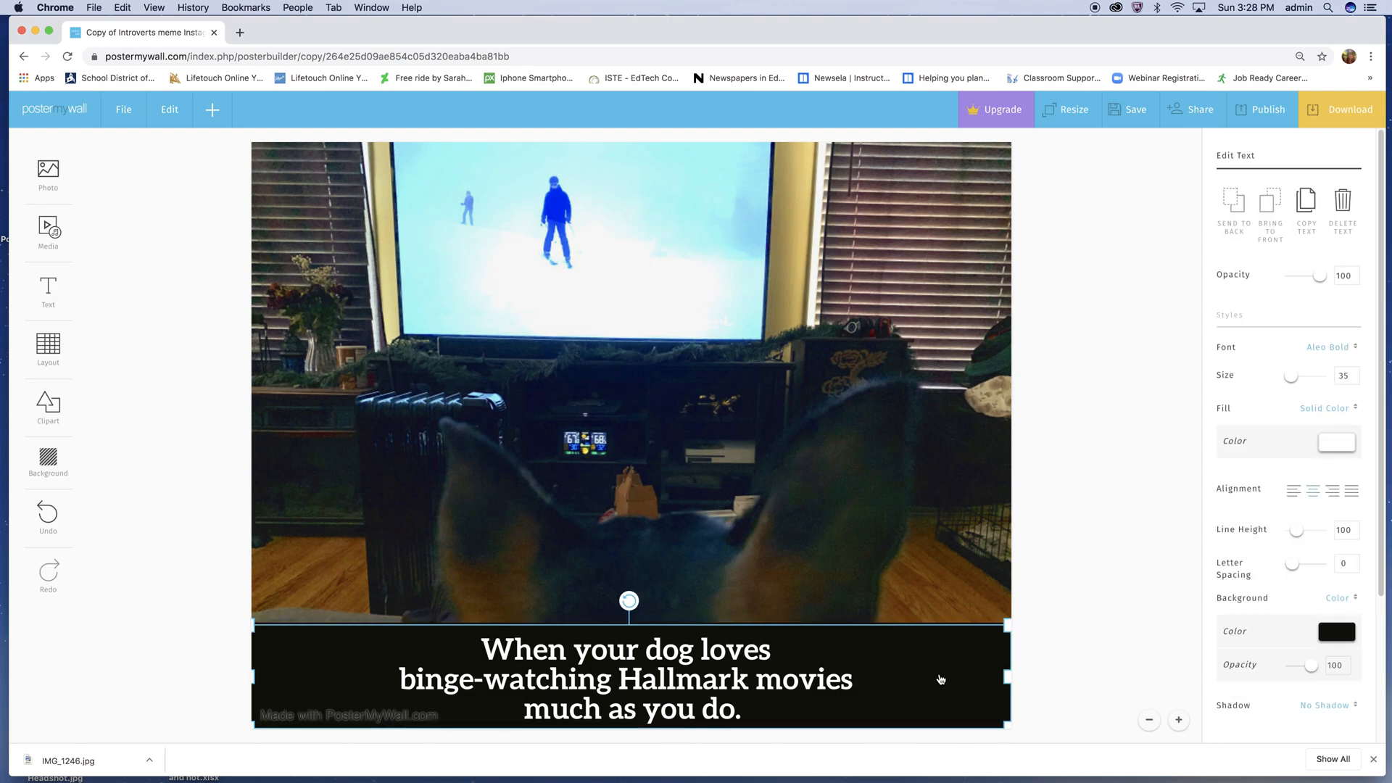
{"action": "left_click", "coordinate": [1337, 635]}
{"action": "left_click", "coordinate": [1304, 459]}
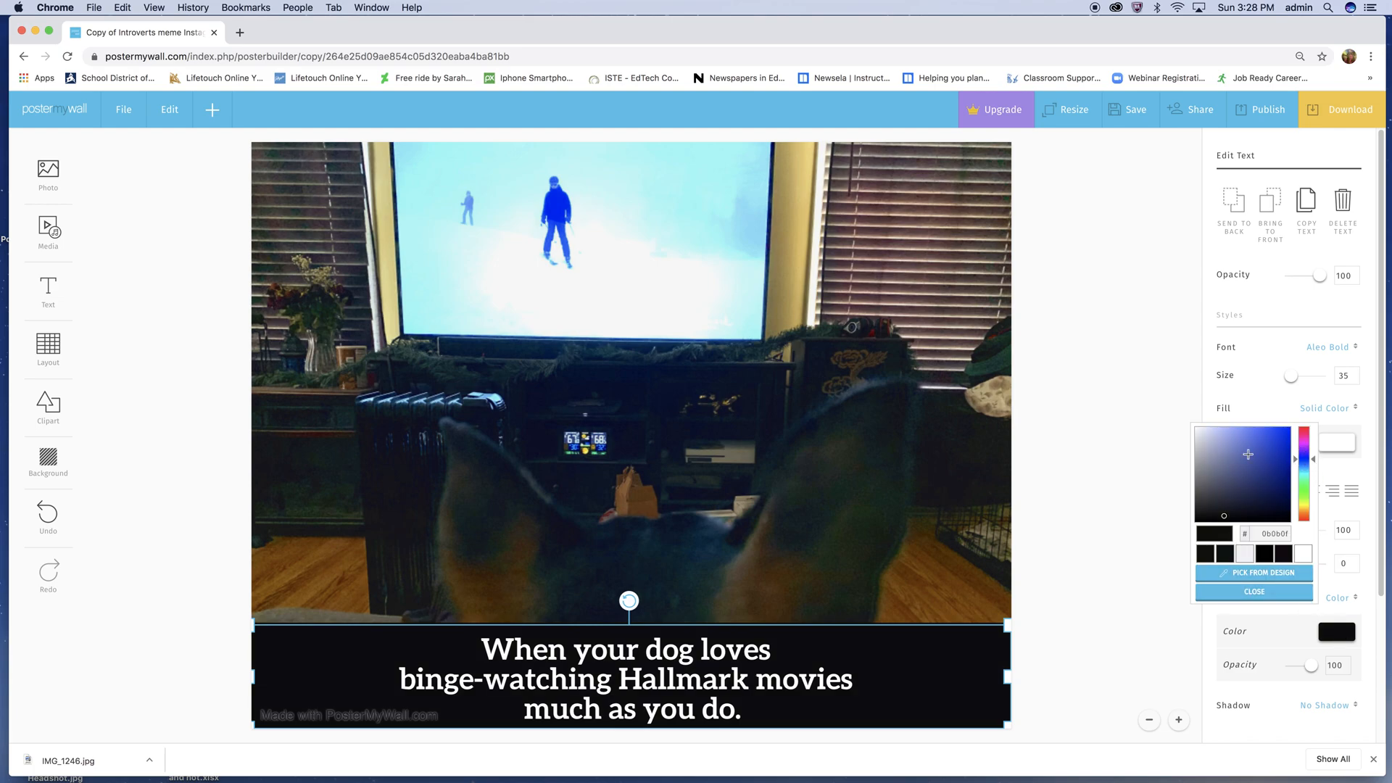
{"action": "left_click", "coordinate": [1242, 451]}
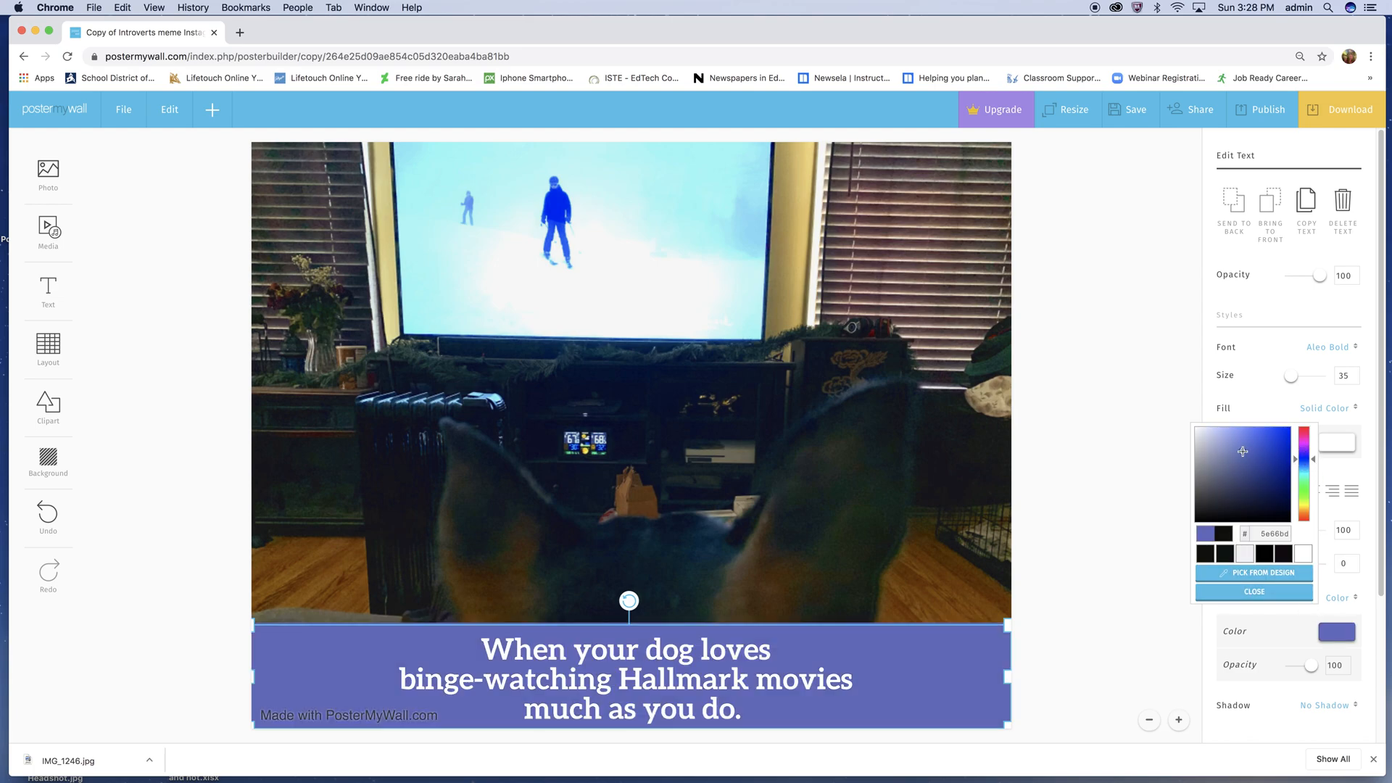
{"action": "left_click", "coordinate": [1204, 555]}
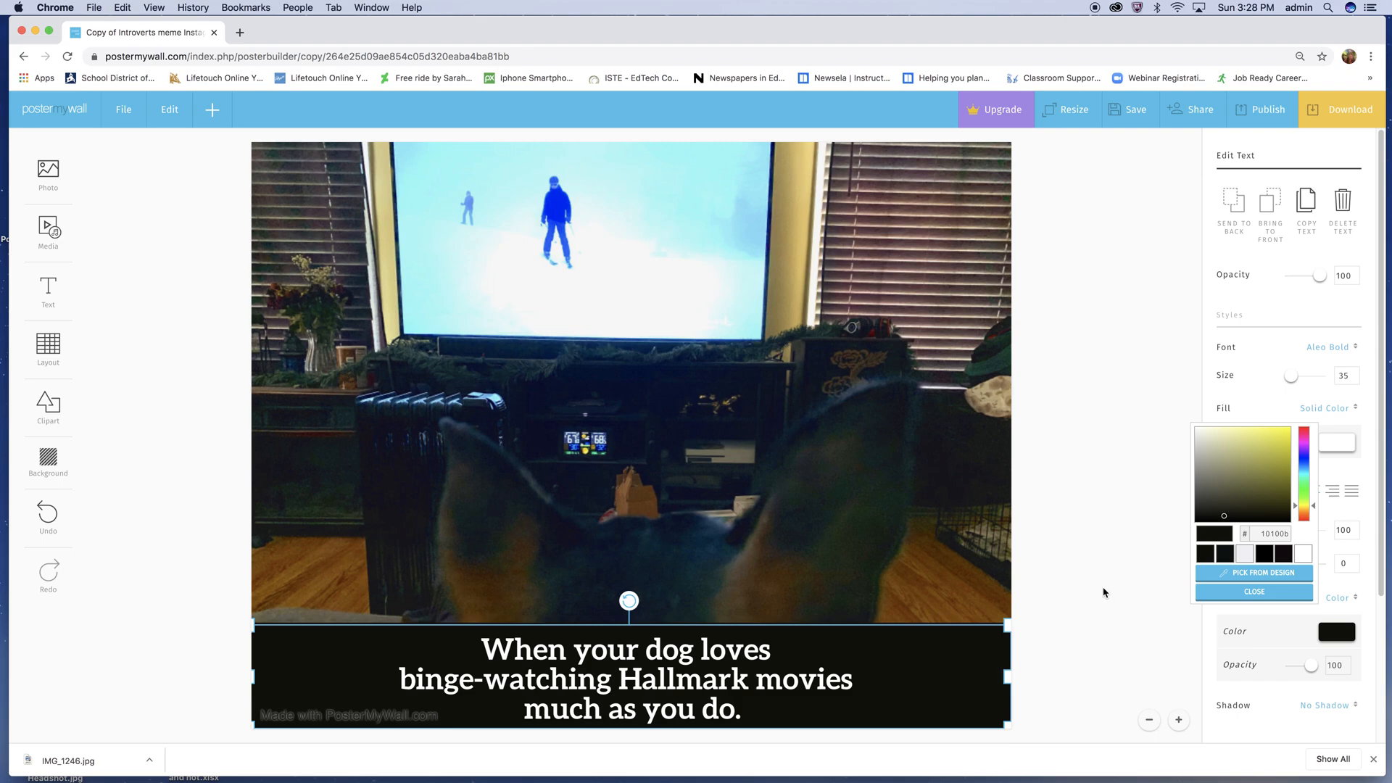
- Deselect the caption, save the finished design, and download it as the free Basic Image
{"action": "left_click", "coordinate": [1123, 605]}
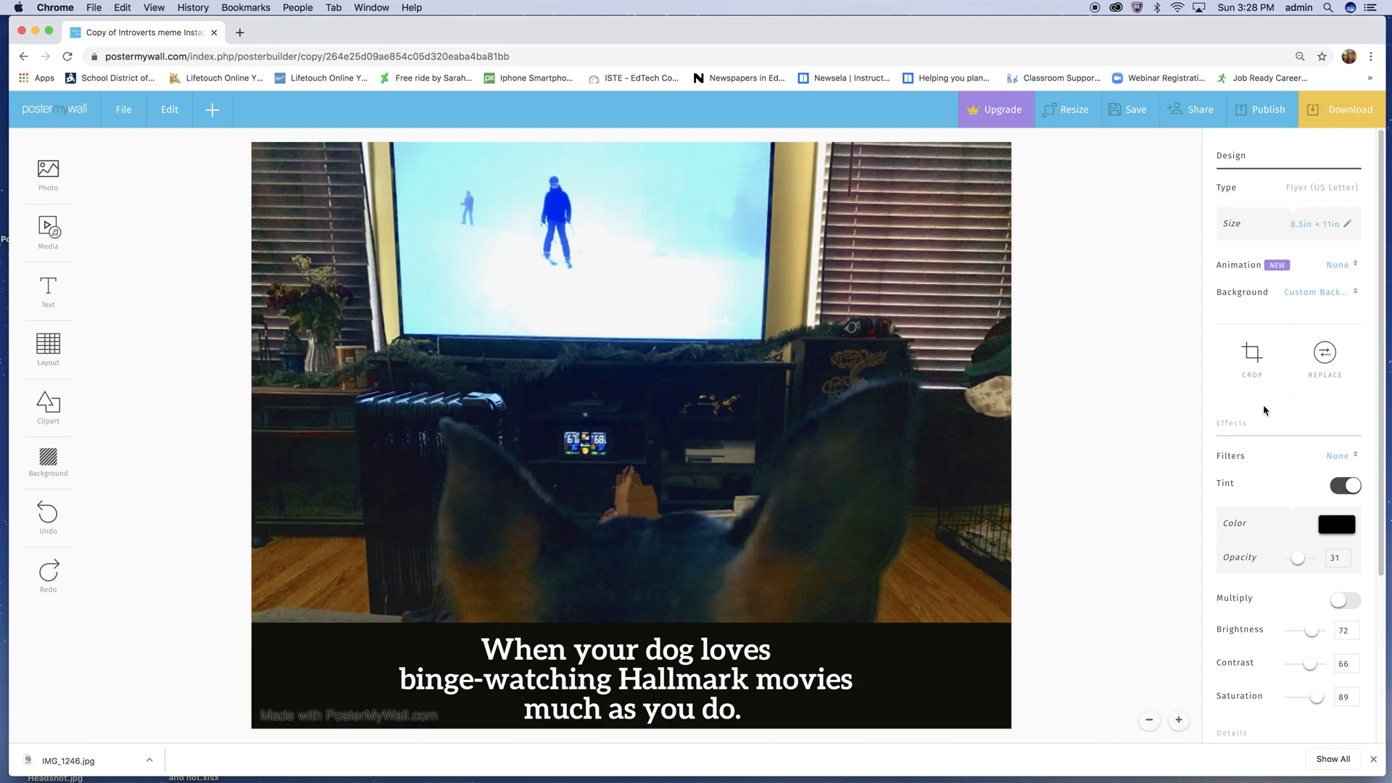
{"action": "left_click", "coordinate": [1120, 112]}
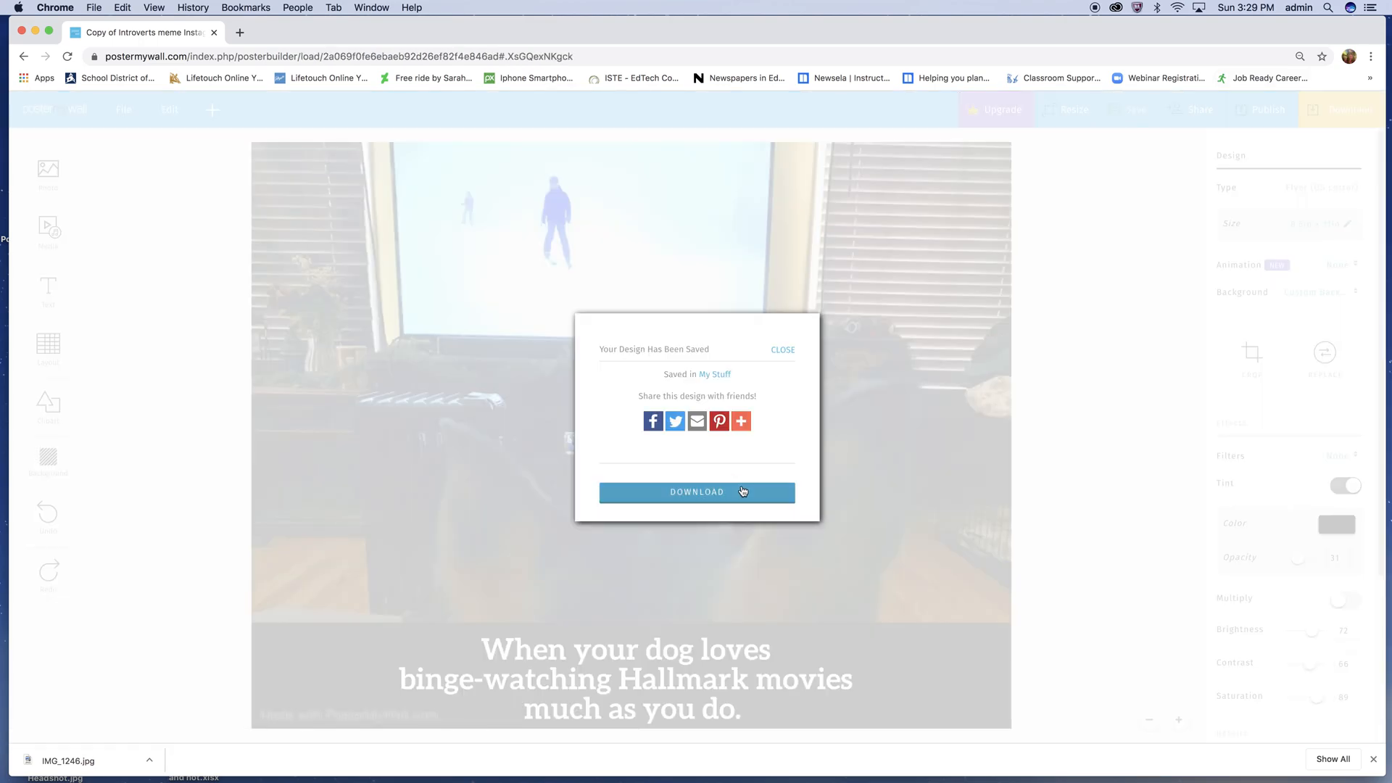
{"action": "left_click", "coordinate": [750, 499]}
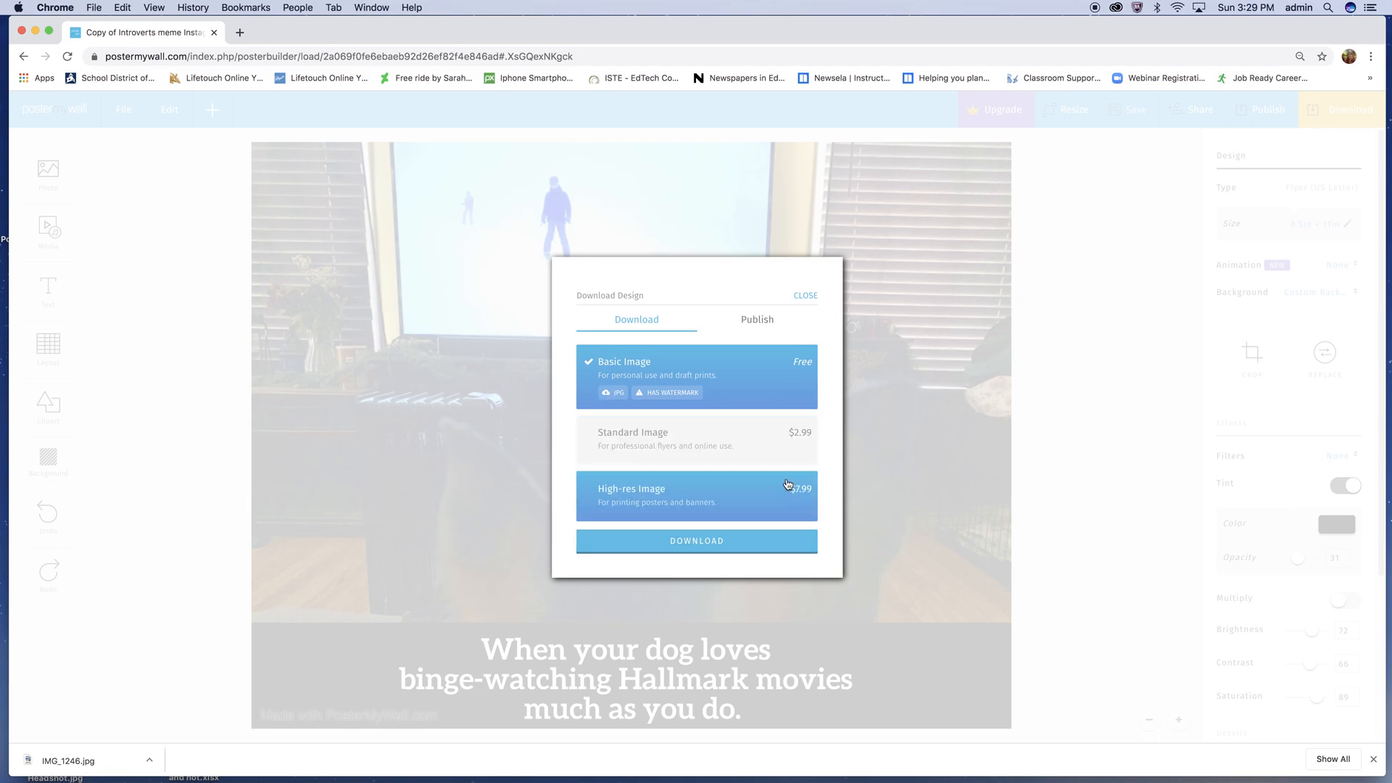
{"action": "left_click", "coordinate": [750, 545]}
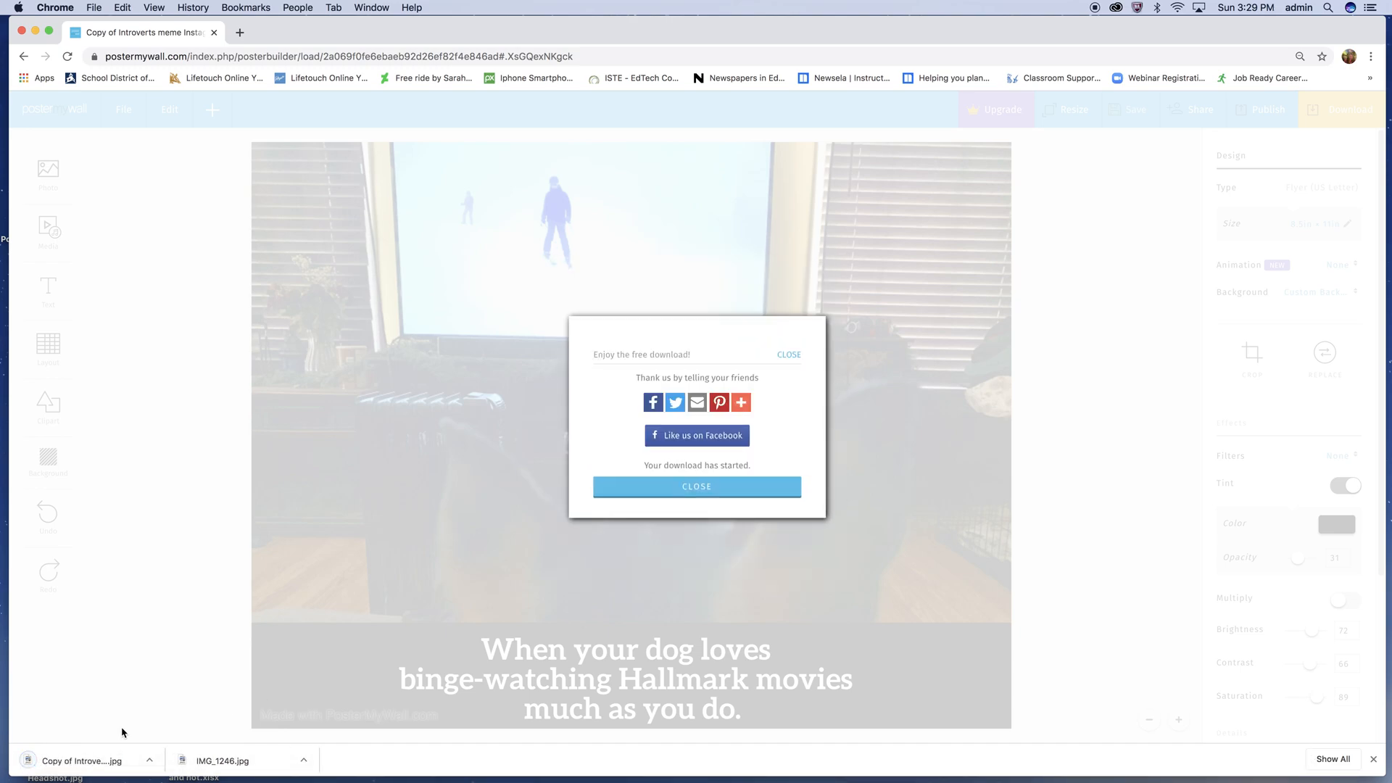
- Open the downloaded poster JPG in Preview, check its image dimensions without resizing, and close the image
{"action": "left_click", "coordinate": [22, 762]}
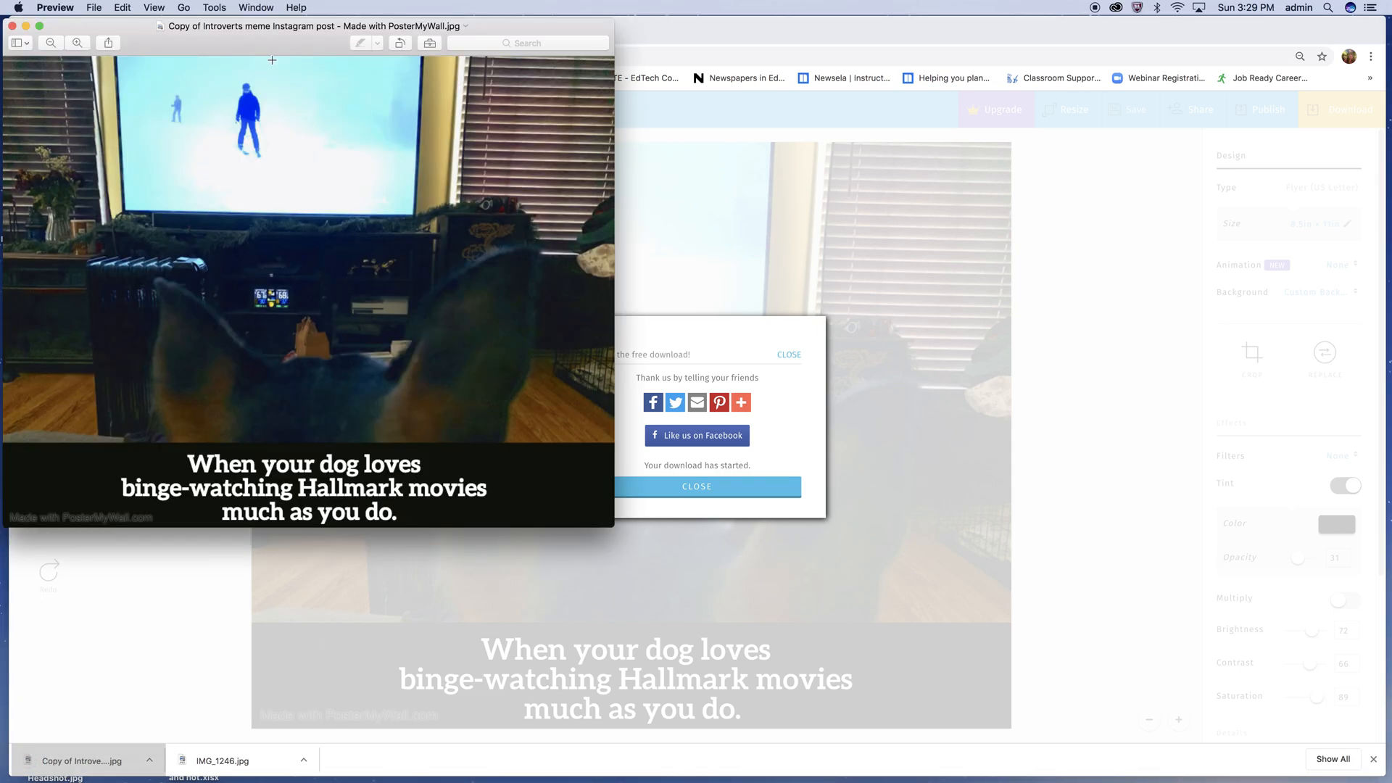
{"action": "left_click_drag", "start_coordinate": [277, 39], "coordinate": [669, 37]}
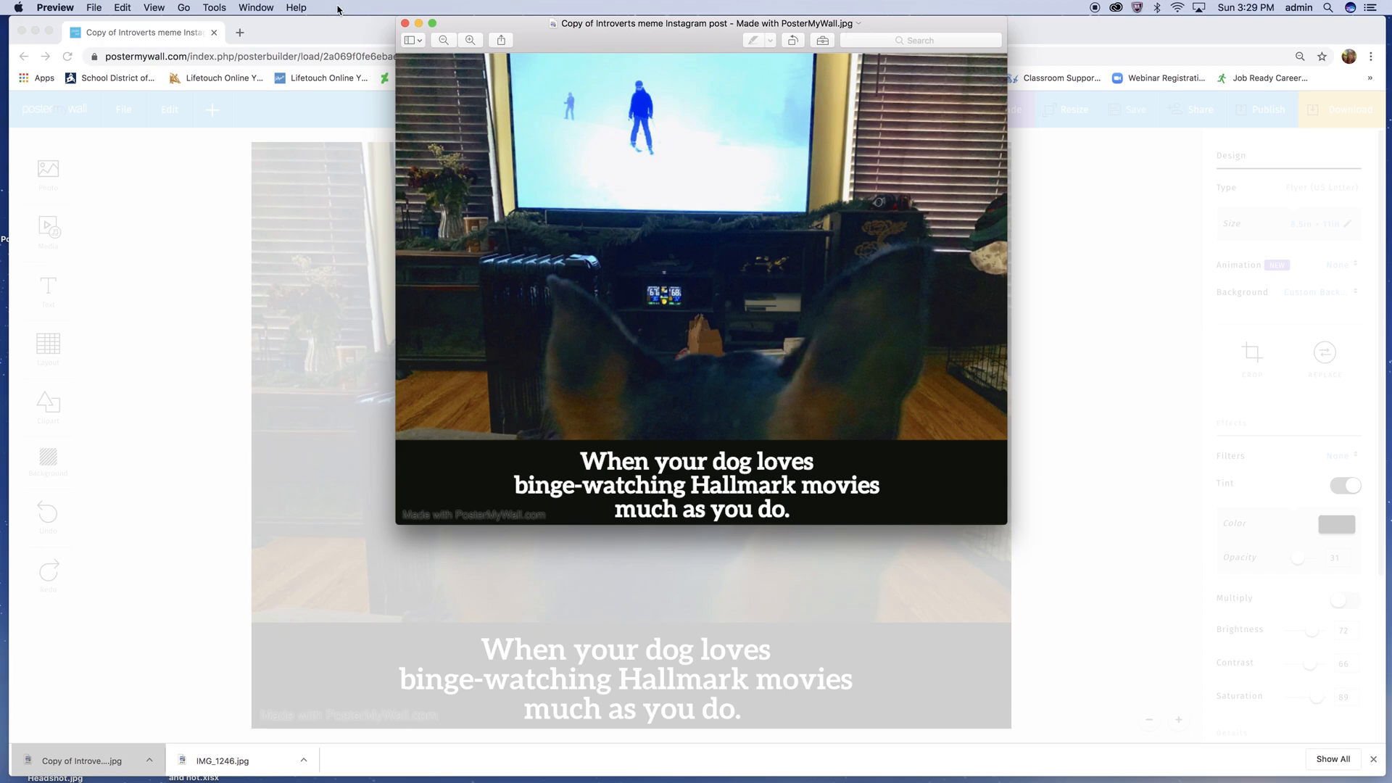
{"action": "left_click", "coordinate": [213, 5]}
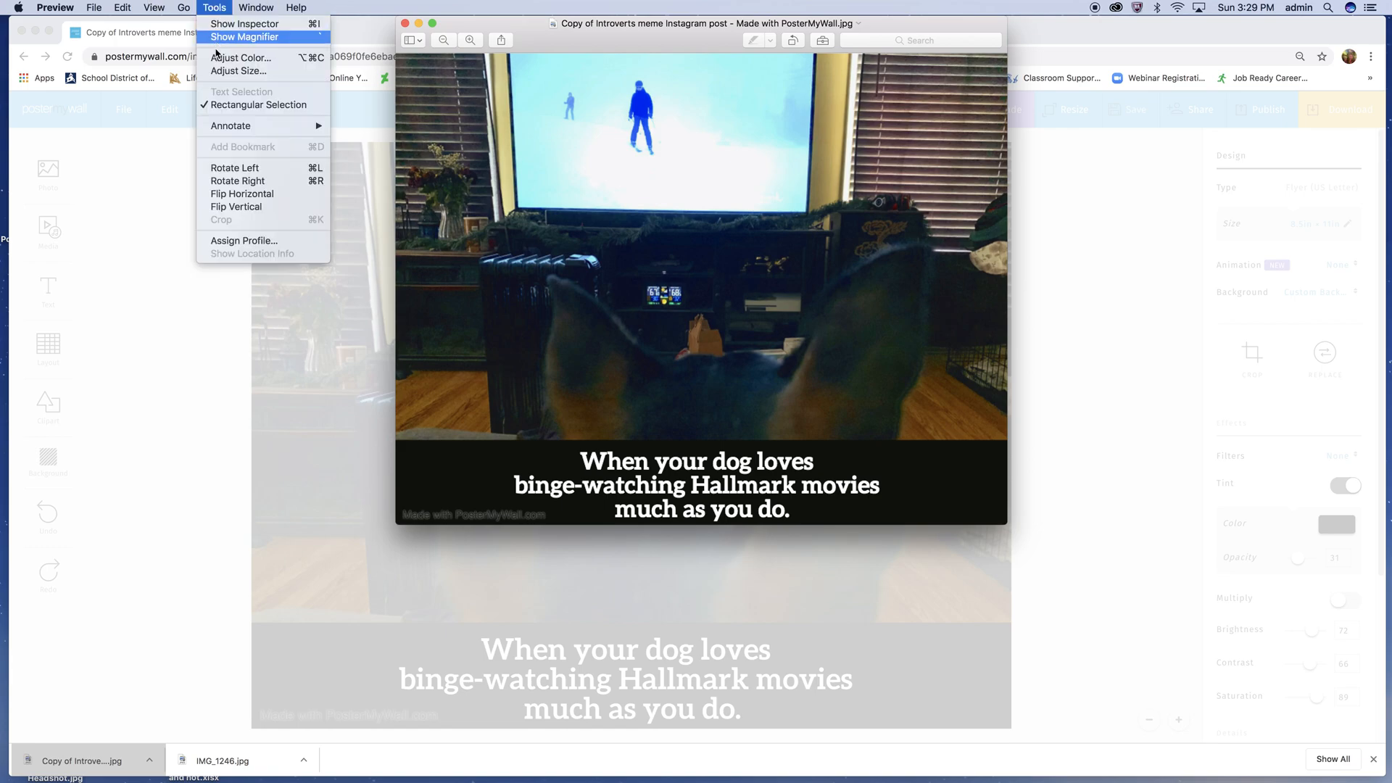
{"action": "left_click", "coordinate": [238, 71]}
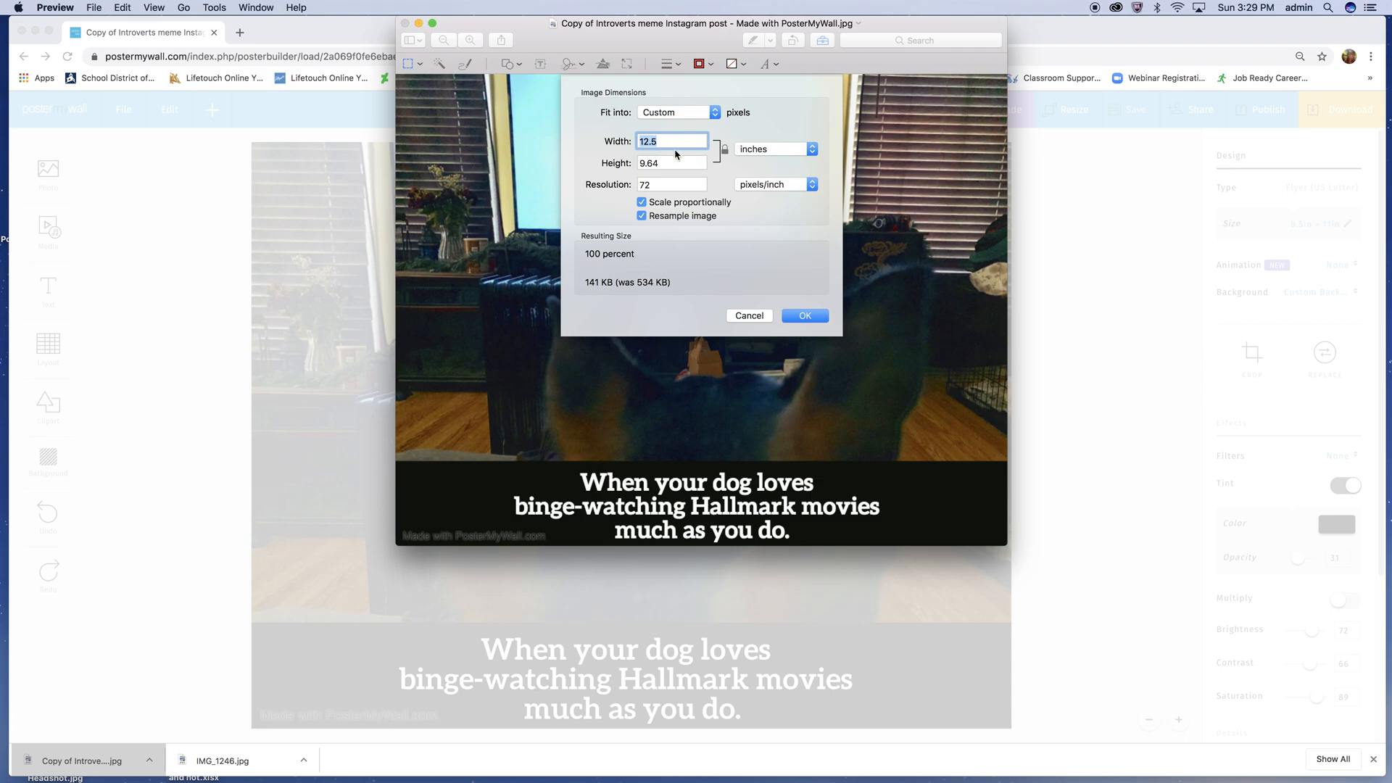
{"action": "left_click", "coordinate": [749, 316]}
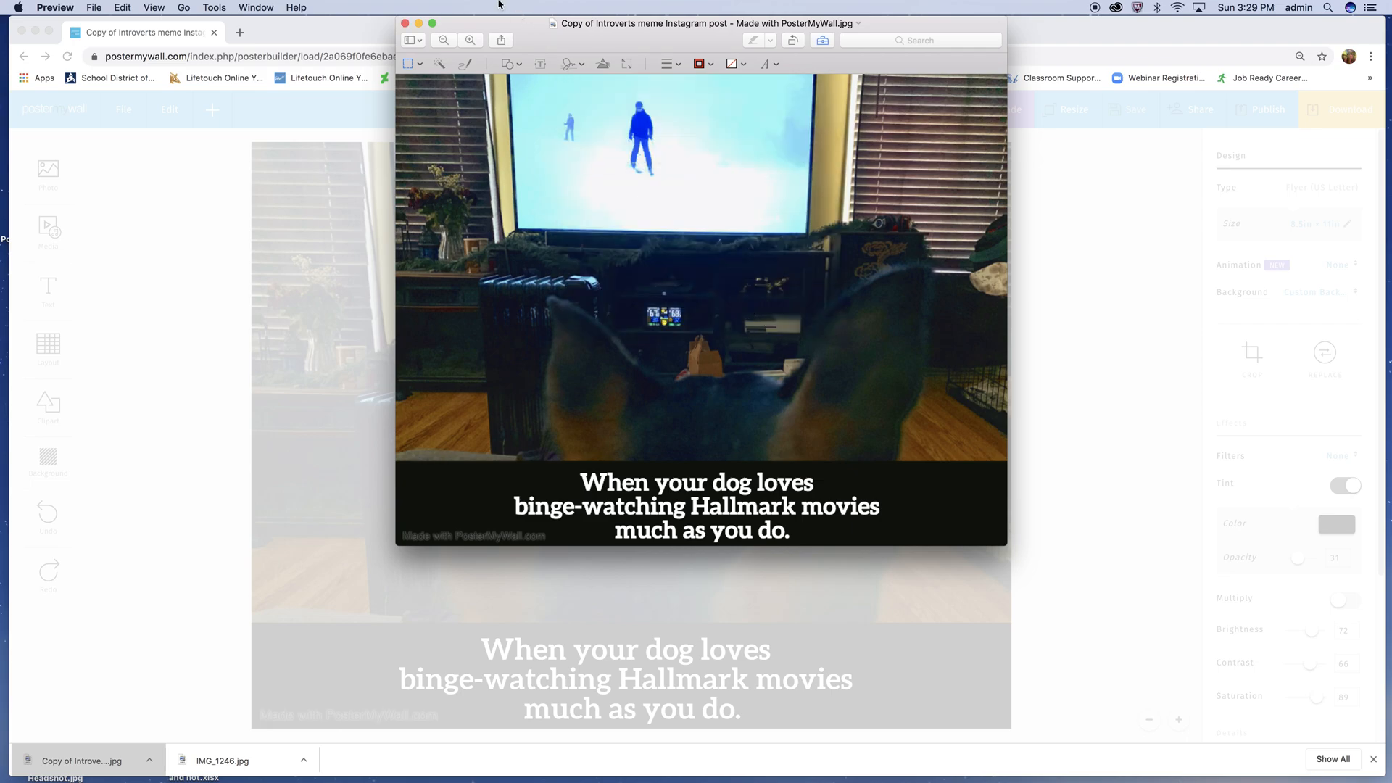
{"action": "left_click", "coordinate": [405, 23]}
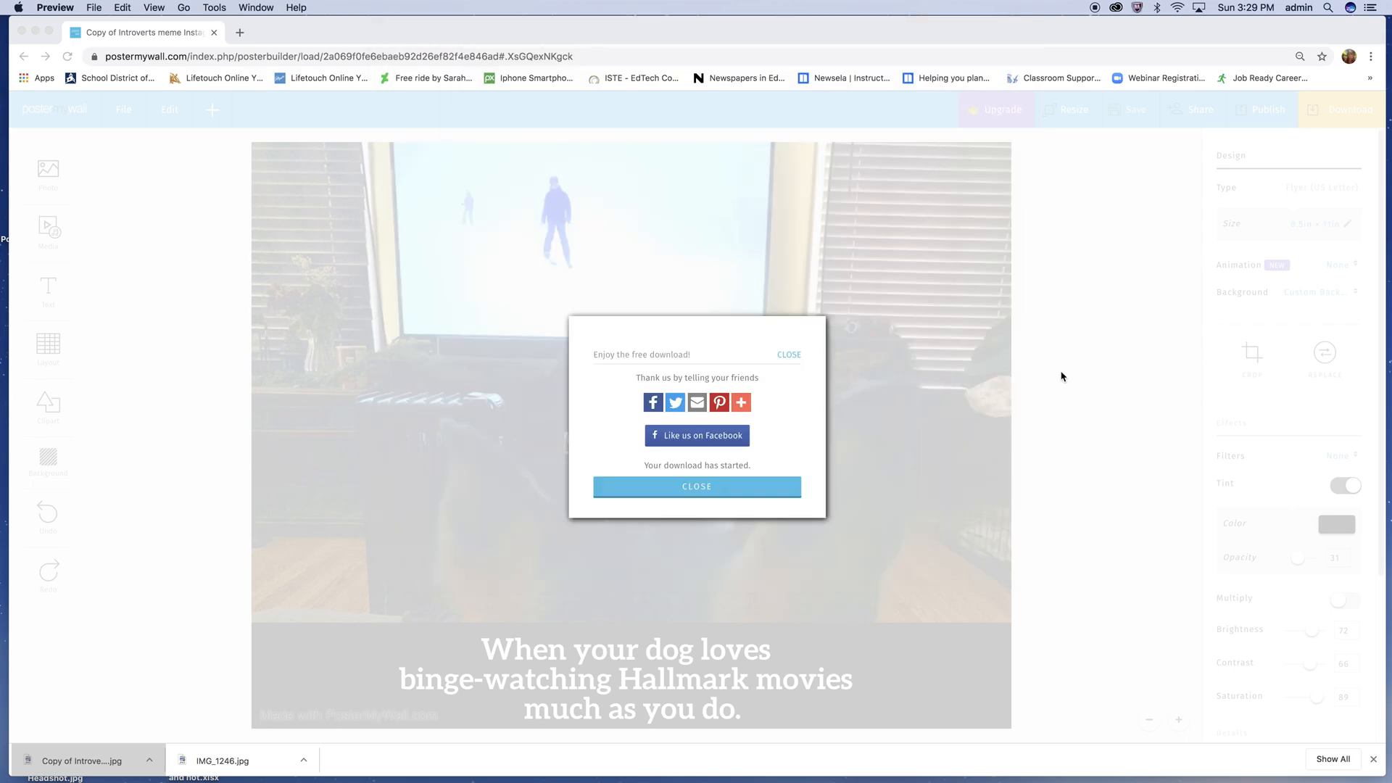
- Dismiss the download confirmation and review the design's publishing options, including the Link on Social Media choices, without sharing it
{"action": "left_click", "coordinate": [793, 357]}
{"action": "left_click", "coordinate": [790, 361]}
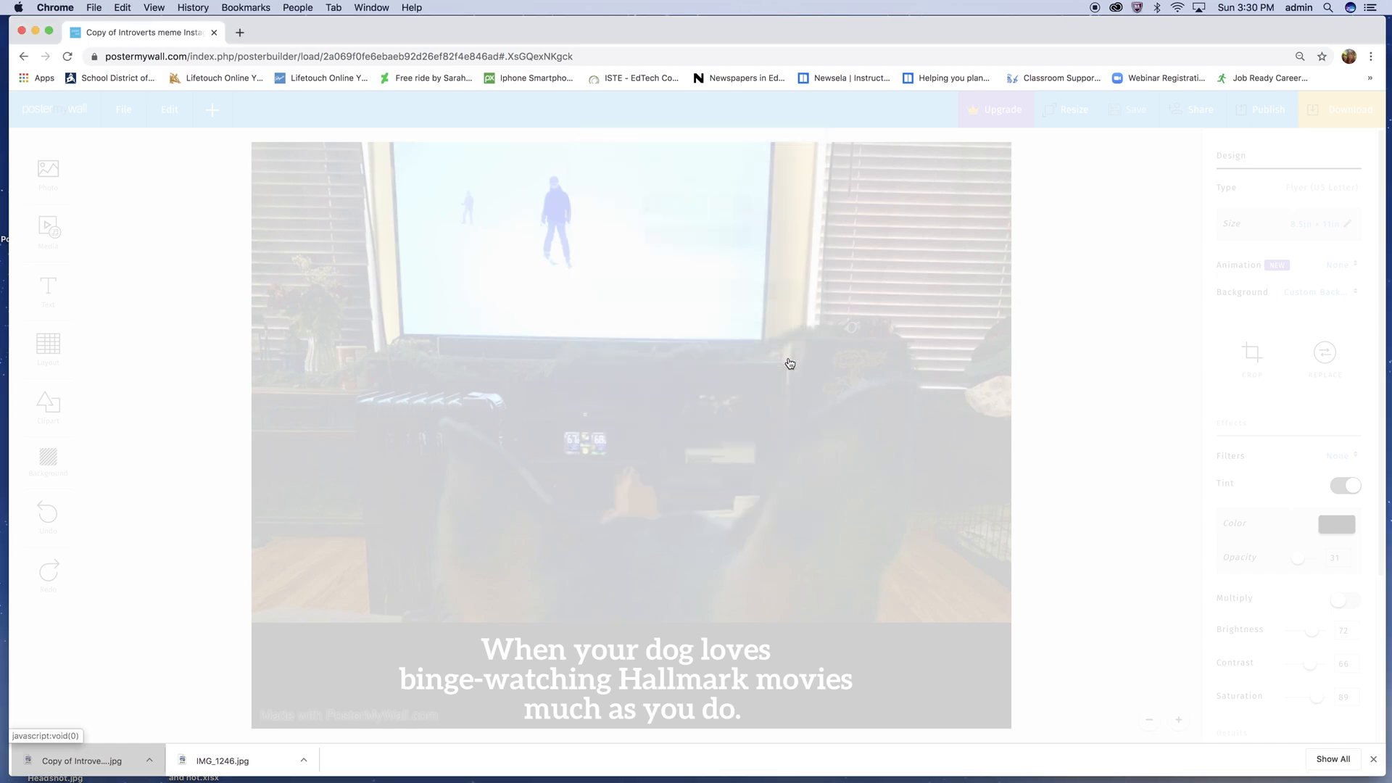
{"action": "left_click", "coordinate": [1267, 112]}
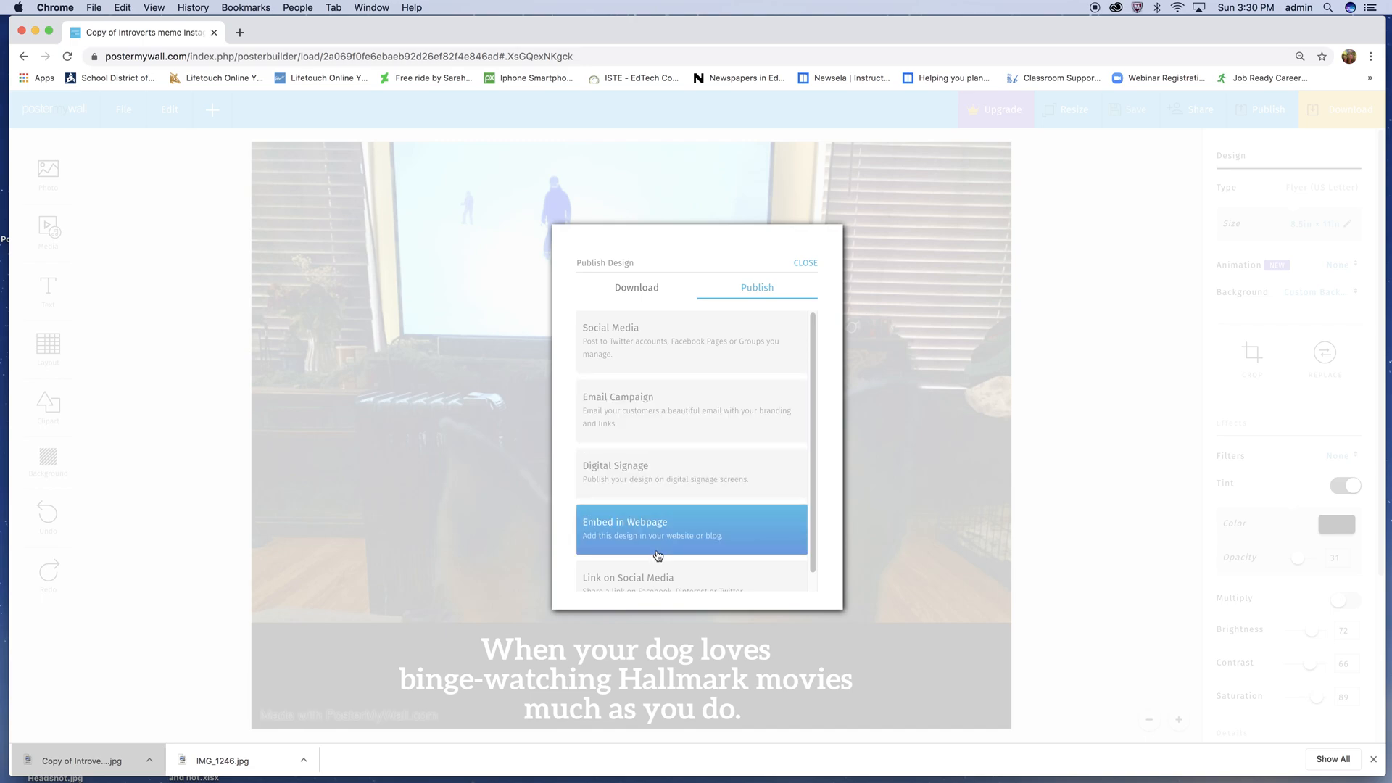
{"action": "left_click_drag", "start_coordinate": [816, 398], "coordinate": [816, 424]}
{"action": "left_click", "coordinate": [697, 567]}
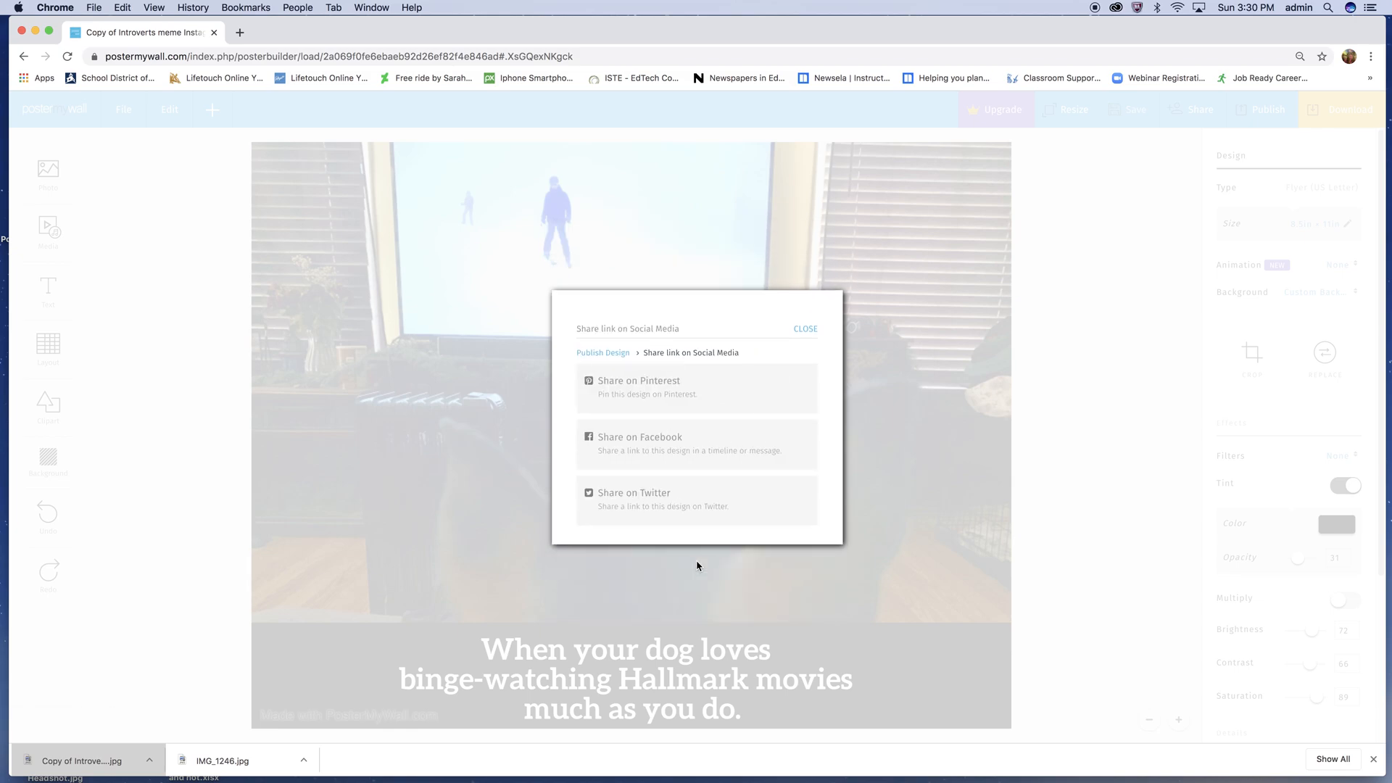
{"action": "left_click", "coordinate": [807, 330]}
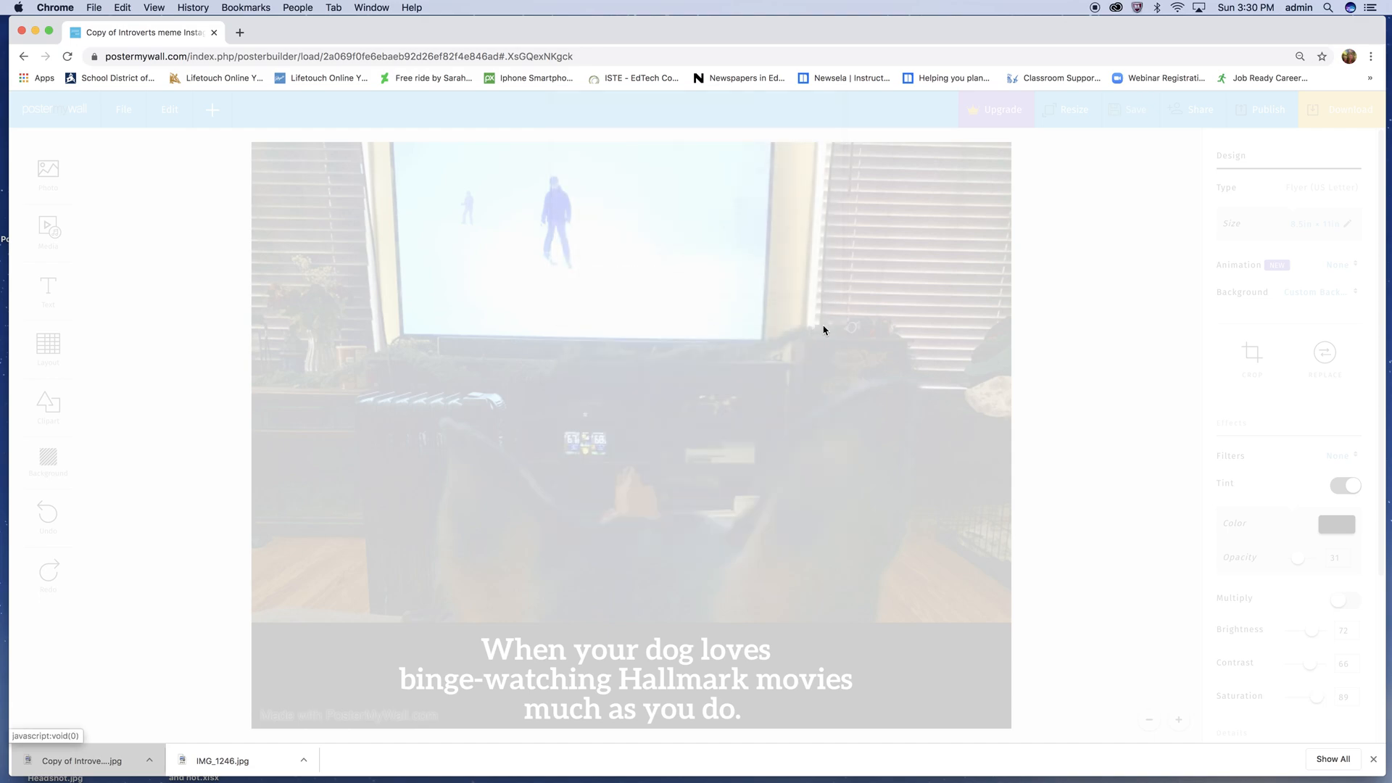